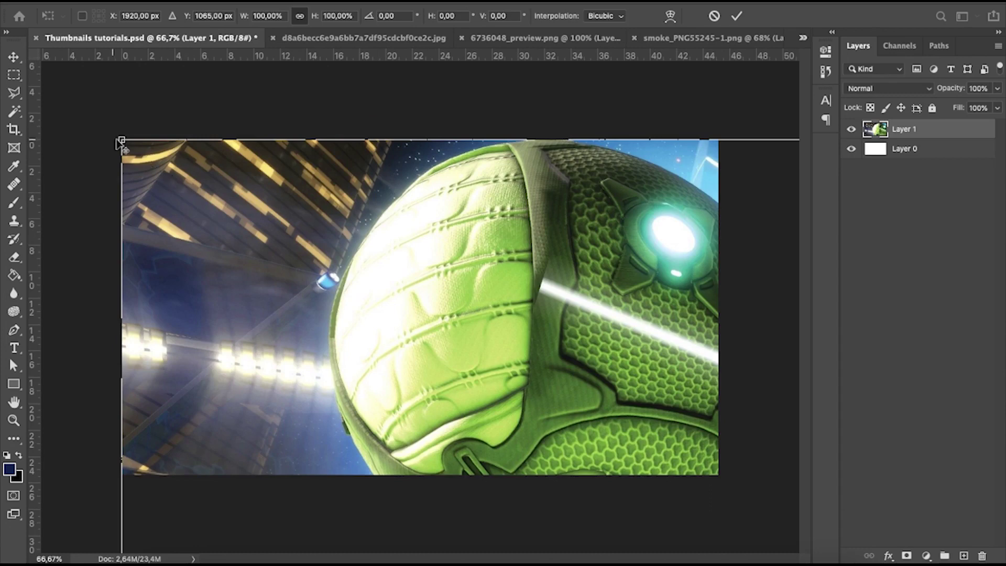
Step: Scale down and reposition the Layer 1 game image so it fills the canvas, using the centre guides for alignment
{"action": "left_click_drag", "start_coordinate": [132, 147], "coordinate": [476, 282]}
{"action": "left_click_drag", "start_coordinate": [479, 333], "coordinate": [300, 258]}
{"action": "key", "text": "super+semicolon"}
{"action": "scroll", "coordinate": [732, 202], "scroll_direction": "down", "scroll_amount": 2}
{"action": "left_click_drag", "start_coordinate": [576, 383], "coordinate": [402, 268]}
{"action": "left_click_drag", "start_coordinate": [721, 150], "coordinate": [661, 159]}
{"action": "left_click", "coordinate": [14, 56]}
{"action": "left_click", "coordinate": [232, 145]}
{"action": "scroll", "coordinate": [233, 145], "scroll_direction": "up", "scroll_amount": 1}
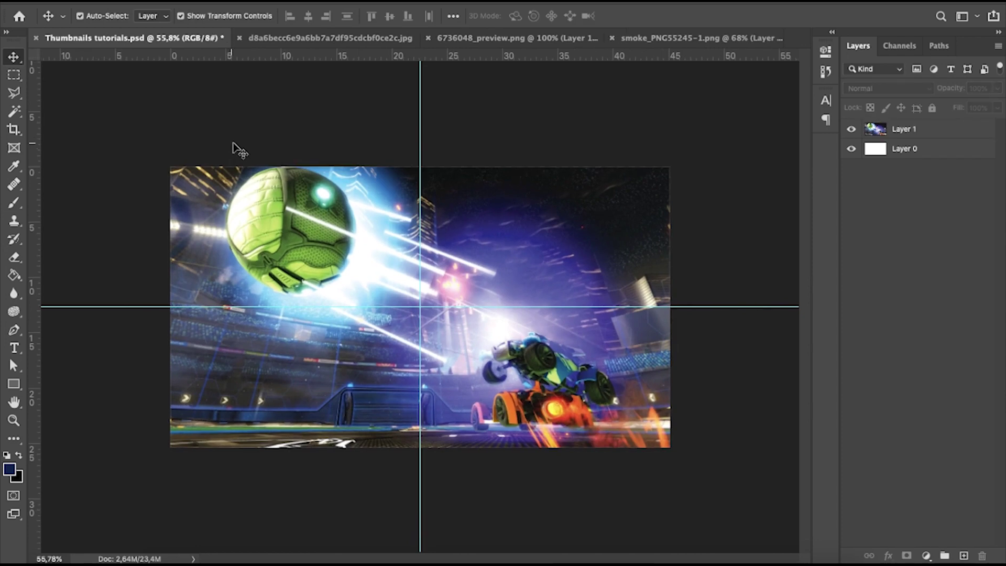
Step: Shift the Layer 1 image slightly to the left so its right edge meets the canvas edge, and hide the guides
{"action": "left_click", "coordinate": [322, 216]}
{"action": "scroll", "coordinate": [546, 240], "scroll_direction": "up", "scroll_amount": 3}
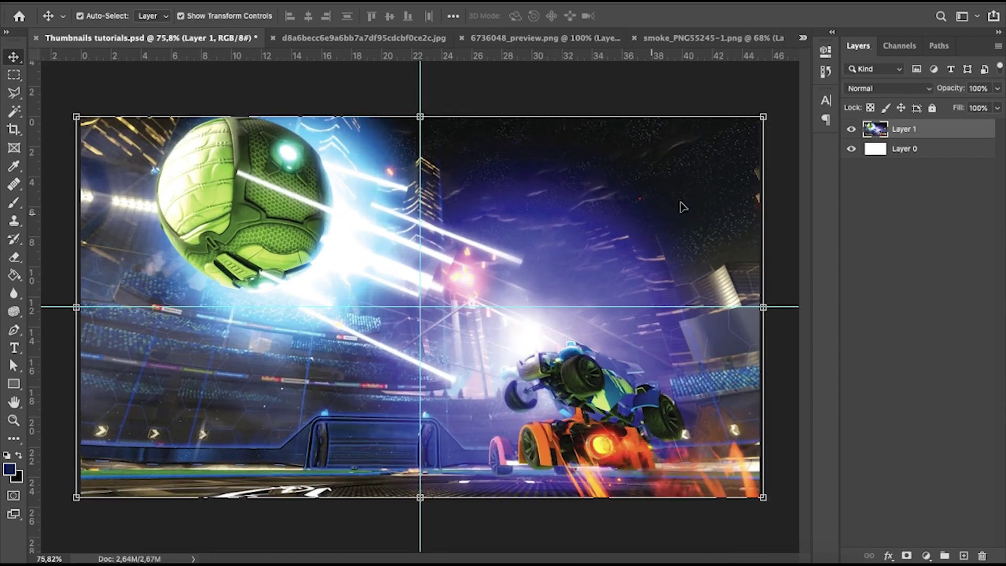
{"action": "left_click", "coordinate": [89, 79]}
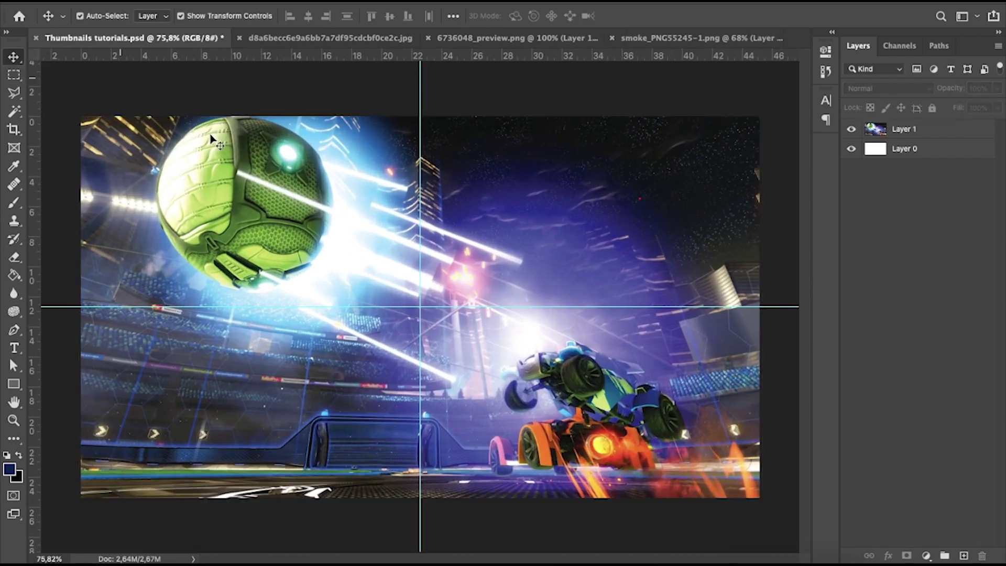
{"action": "left_click", "coordinate": [302, 198]}
{"action": "left_click_drag", "start_coordinate": [304, 199], "coordinate": [300, 198]}
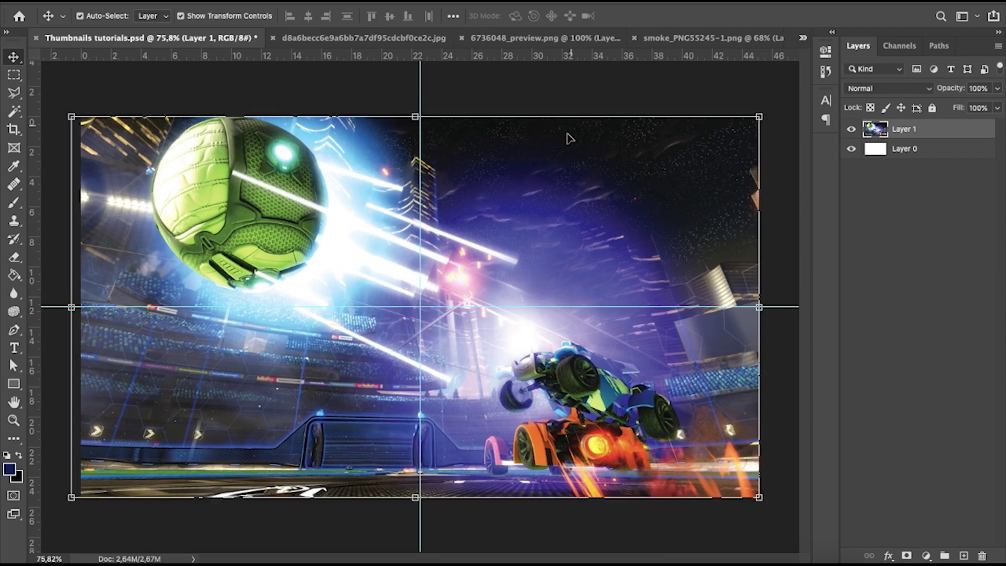
{"action": "left_click", "coordinate": [592, 91]}
{"action": "key", "text": "super+semicolon"}
{"action": "scroll", "coordinate": [513, 150], "scroll_direction": "down", "scroll_amount": 3}
{"action": "scroll", "coordinate": [514, 151], "scroll_direction": "up", "scroll_amount": 3}
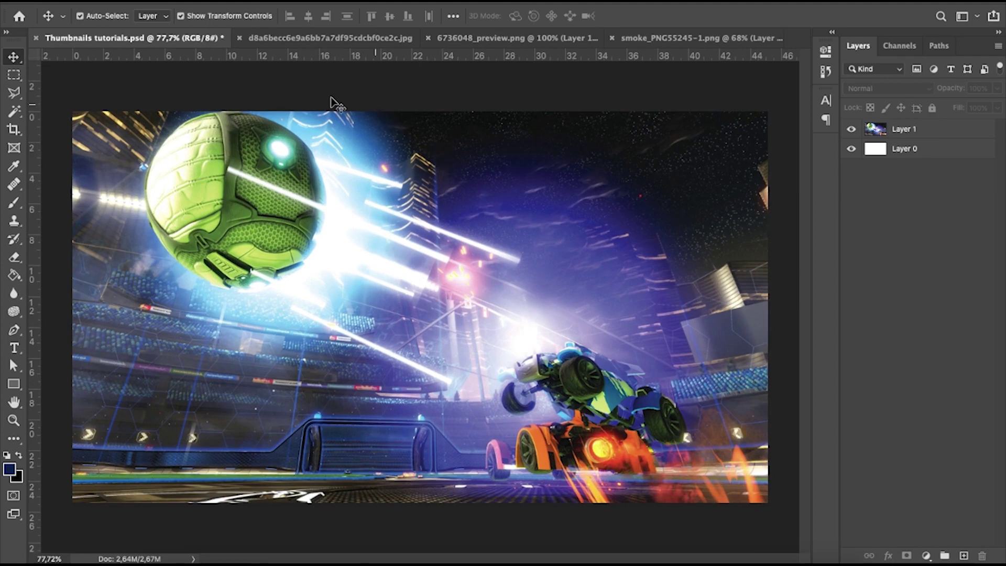
Step: Add a new layer above the game image and set the foreground colour to black (000000)
{"action": "left_click", "coordinate": [963, 555]}
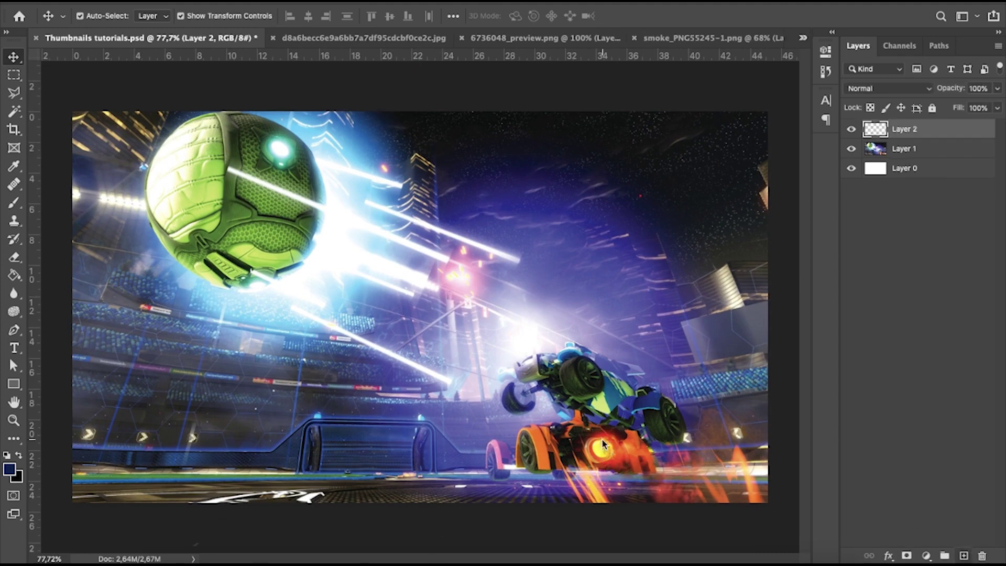
{"action": "left_click", "coordinate": [19, 455]}
{"action": "left_click", "coordinate": [9, 470]}
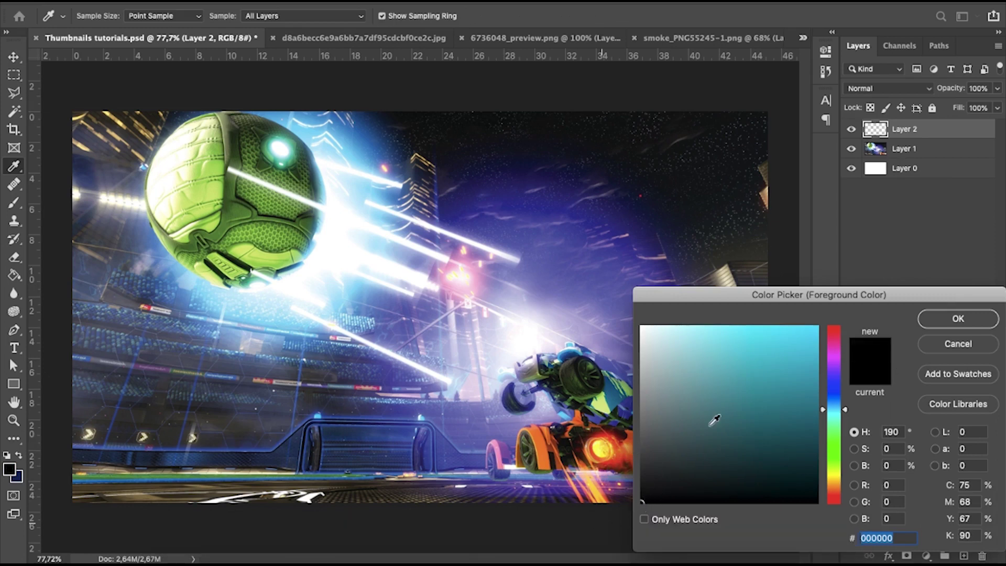
{"action": "left_click", "coordinate": [980, 319]}
{"action": "key", "text": "v"}
Step: Set up the Brush tool as a 444 px soft round brush with 0% hardness
{"action": "left_click", "coordinate": [14, 202]}
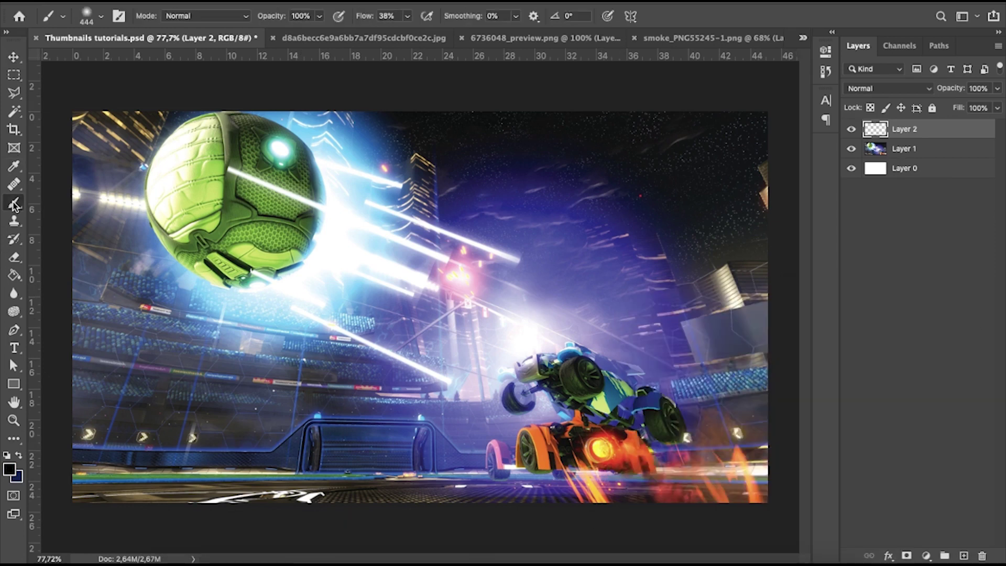
{"action": "left_click", "coordinate": [103, 17]}
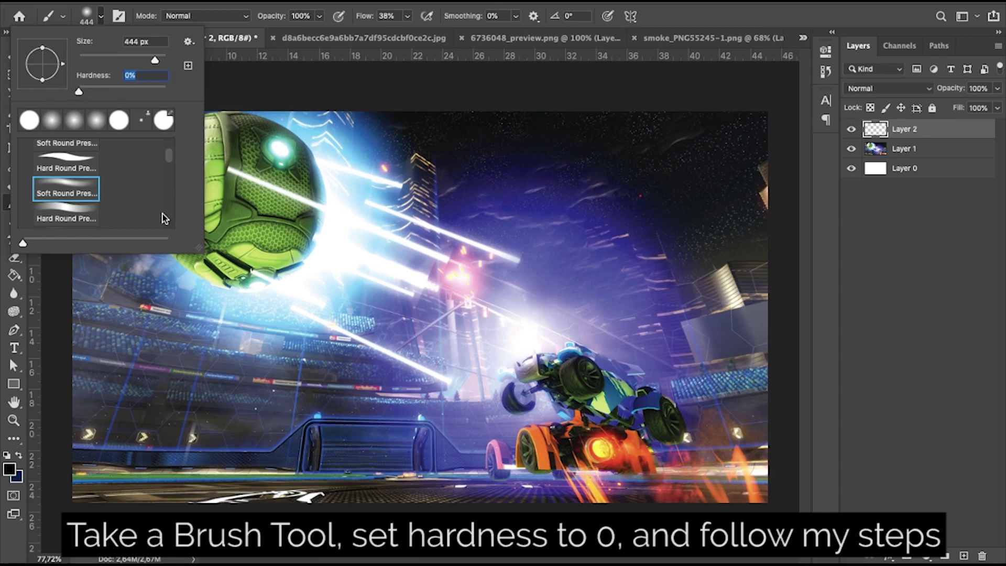
{"action": "key", "text": "Return"}
Step: Paint soft black shading along the right, bottom and left edges of the image on Layer 2
{"action": "scroll", "coordinate": [104, 422], "scroll_direction": "down", "scroll_amount": 5}
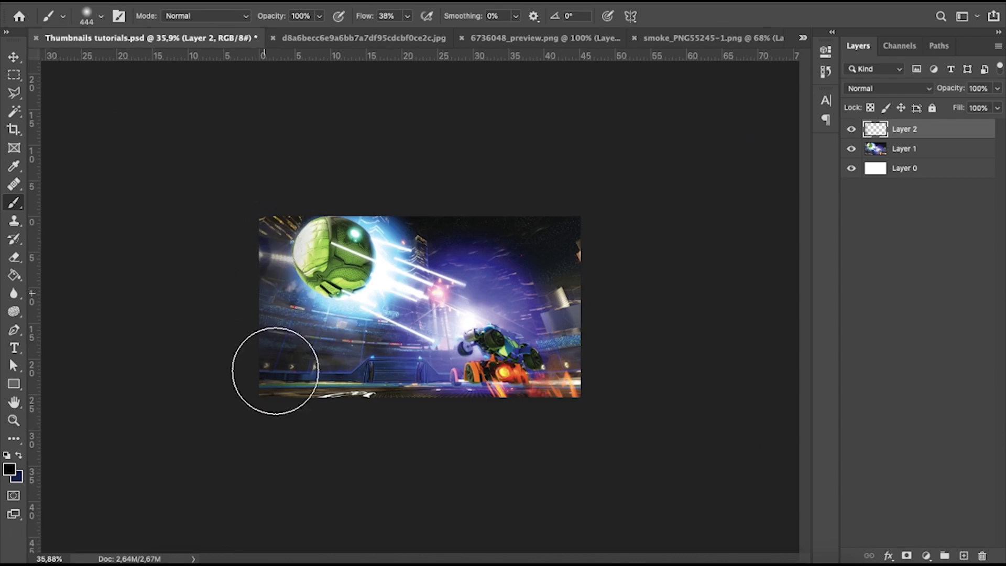
{"action": "scroll", "coordinate": [370, 402], "scroll_direction": "up", "scroll_amount": 1}
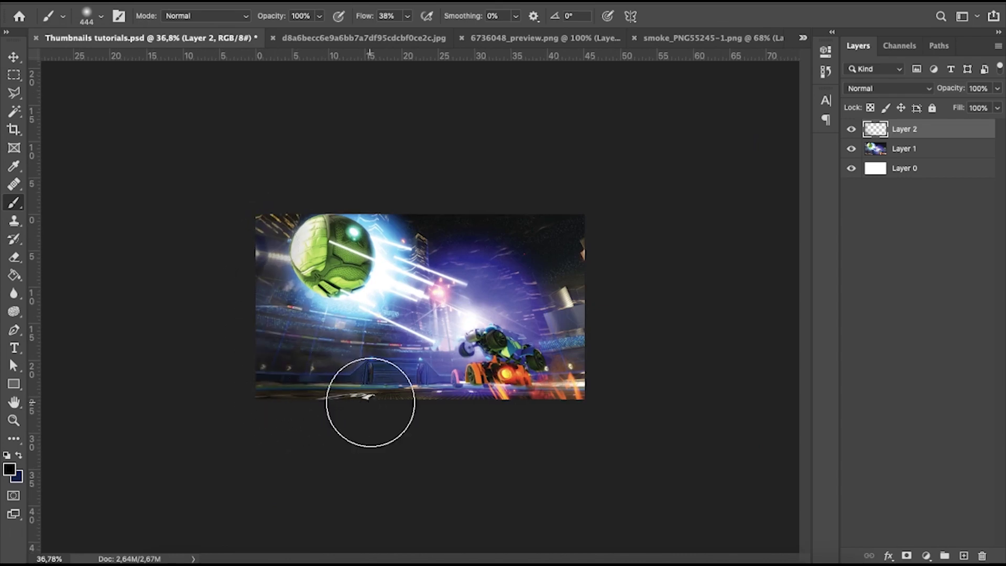
{"action": "mouse_move", "coordinate": [575, 385]}
{"action": "left_mouse_down"}
{"action": "mouse_move", "coordinate": [595, 309]}
{"action": "mouse_move", "coordinate": [590, 232]}
{"action": "left_mouse_up"}
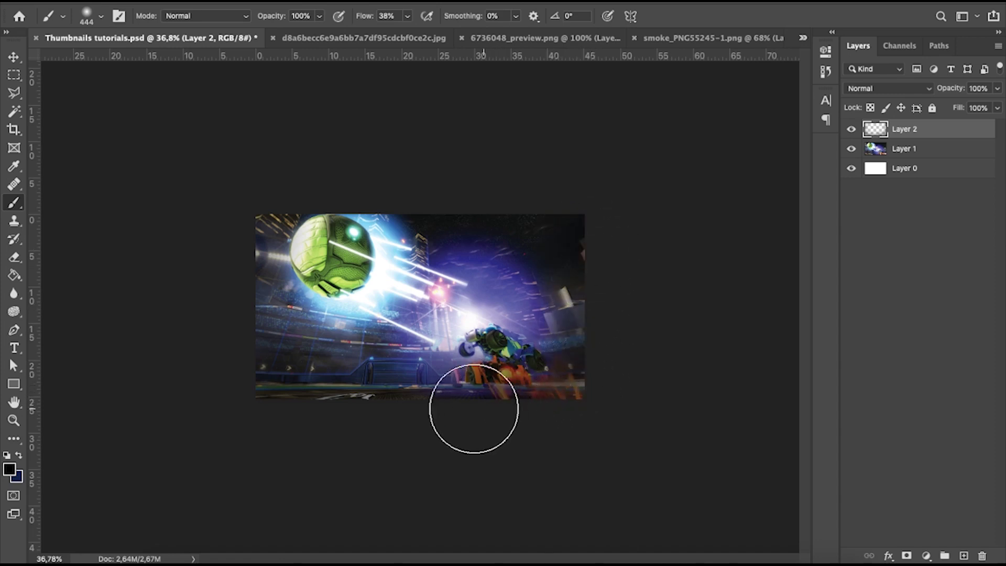
{"action": "left_click", "coordinate": [446, 394]}
{"action": "left_click", "coordinate": [335, 397]}
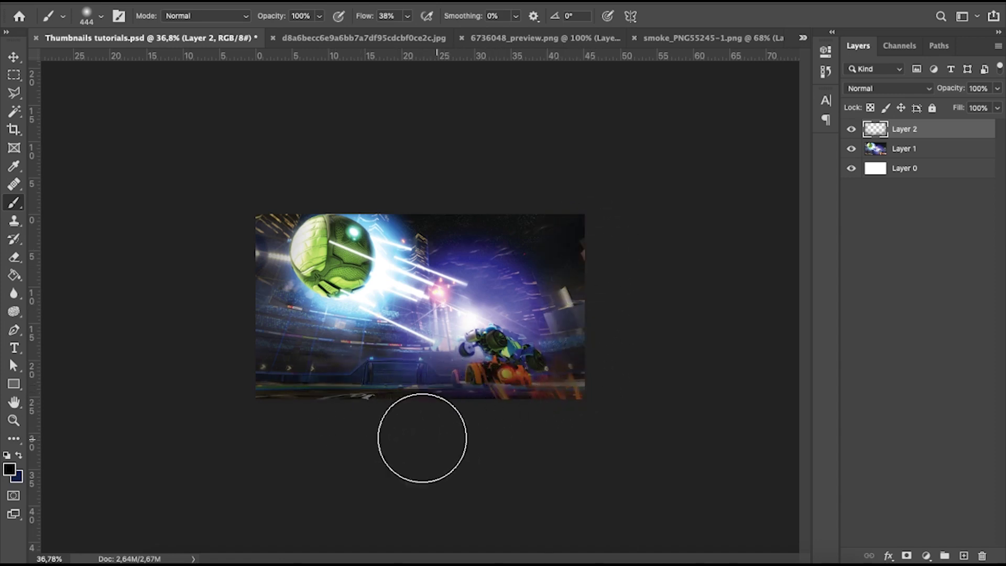
{"action": "left_click", "coordinate": [255, 235]}
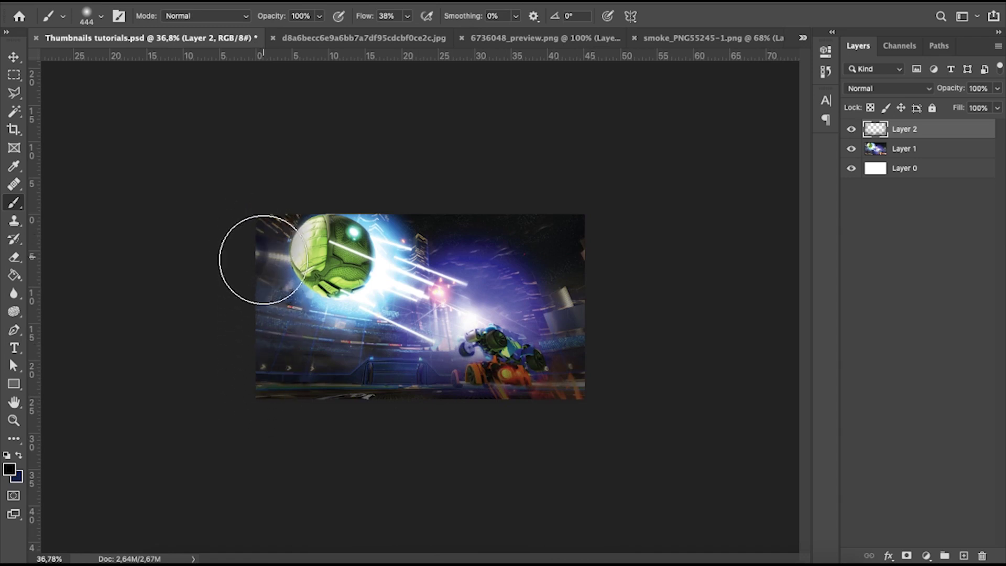
{"action": "left_click", "coordinate": [265, 345]}
{"action": "scroll", "coordinate": [535, 413], "scroll_direction": "up", "scroll_amount": 2}
{"action": "key", "text": "v"}
{"action": "left_click", "coordinate": [236, 110]}
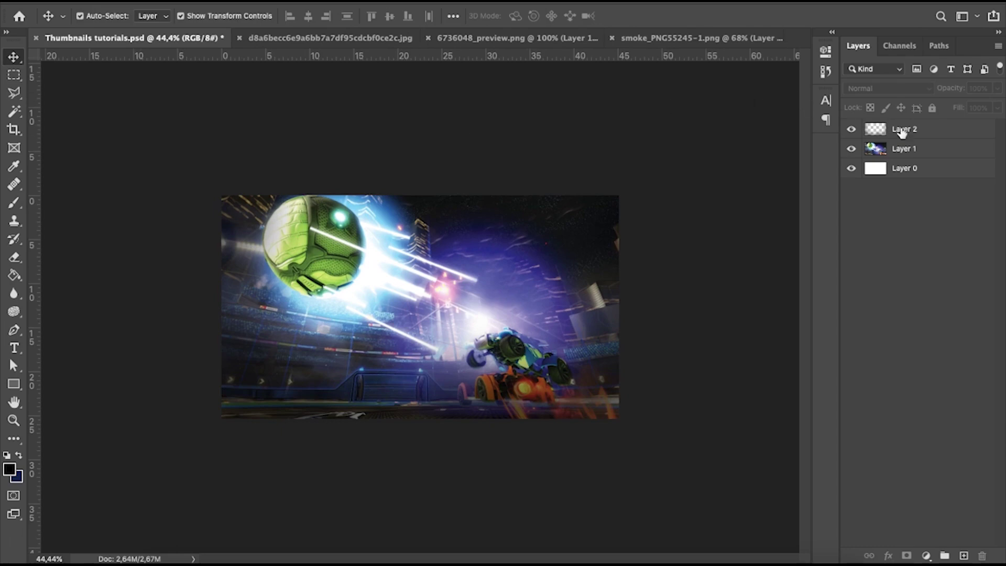
Step: Reduce Layer 2's opacity to 52%, comparing the image with the shading hidden and shown
{"action": "left_click", "coordinate": [902, 131]}
{"action": "left_click", "coordinate": [997, 88]}
{"action": "left_click_drag", "start_coordinate": [940, 108], "coordinate": [963, 105]}
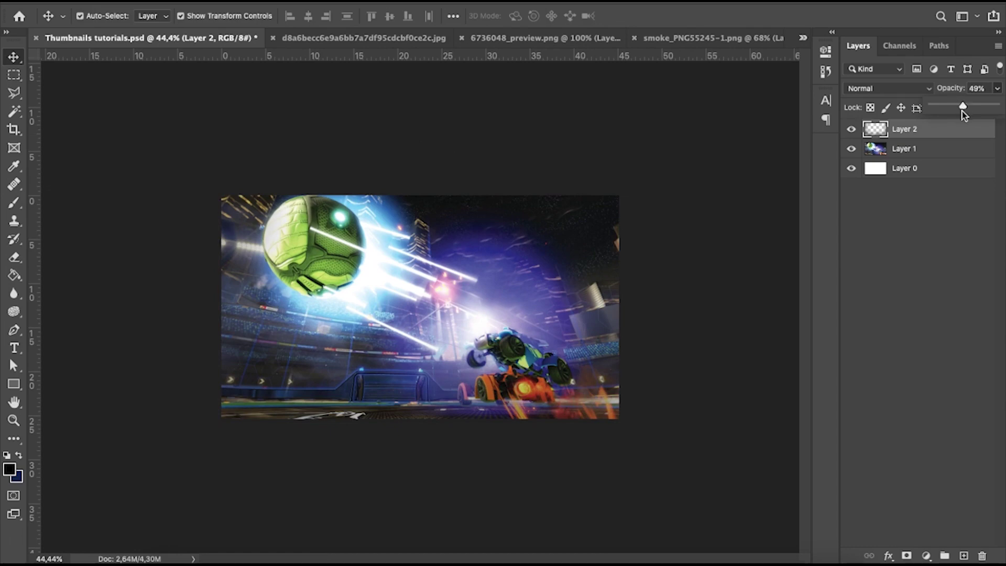
{"action": "left_click", "coordinate": [939, 221]}
{"action": "left_click", "coordinate": [851, 129]}
{"action": "left_click", "coordinate": [851, 129]}
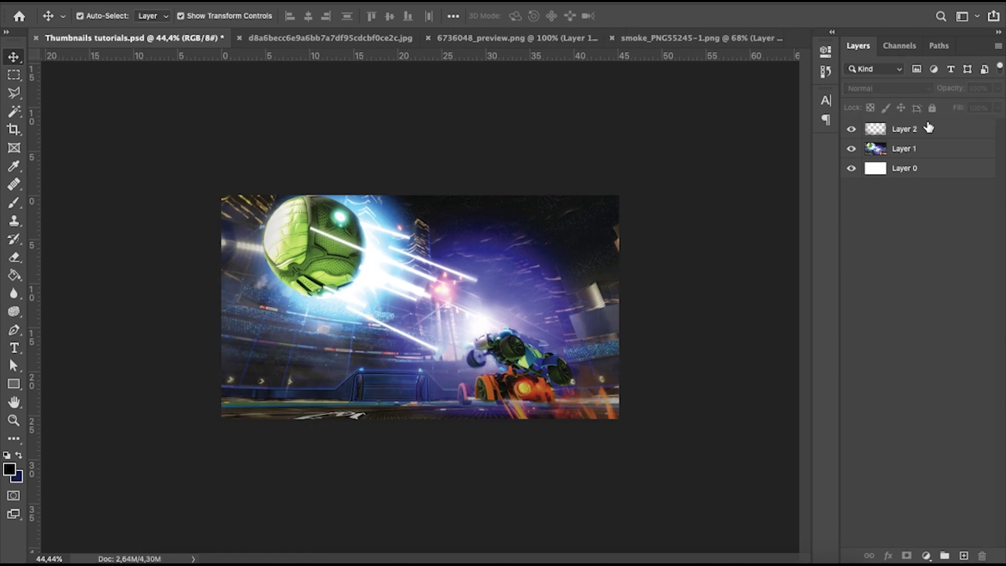
{"action": "left_click", "coordinate": [928, 128]}
{"action": "scroll", "coordinate": [644, 213], "scroll_direction": "up", "scroll_amount": 4}
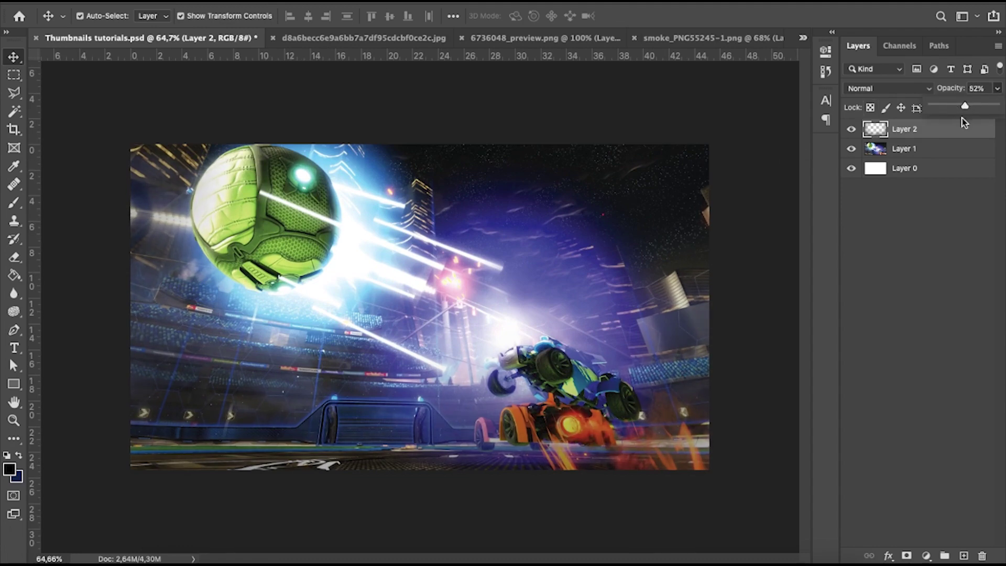
{"action": "left_click", "coordinate": [754, 243]}
Step: Add a new layer above Layer 2 and set the foreground colour to white
{"action": "key", "text": "ctrl+shift+alt+n"}
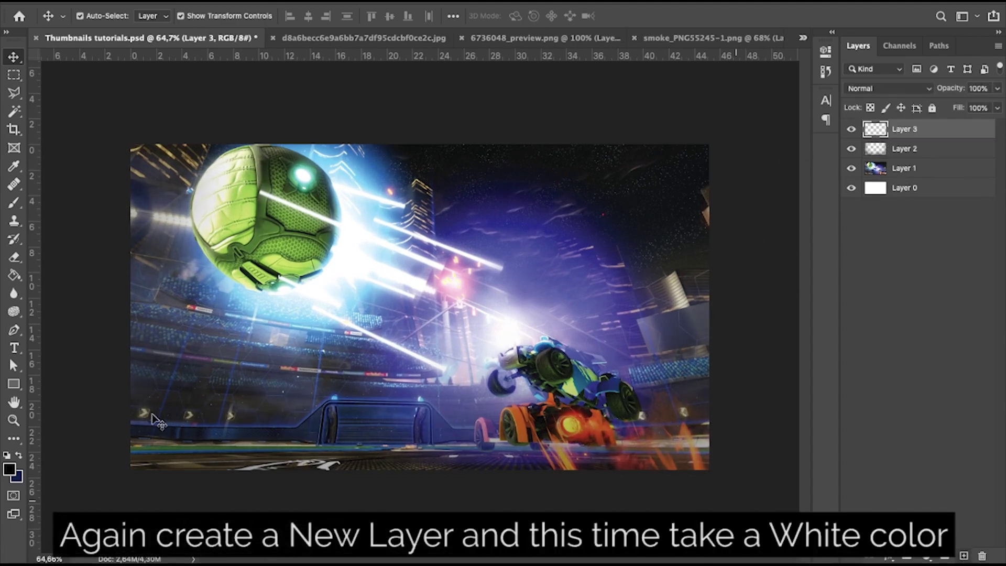
{"action": "left_click", "coordinate": [9, 469]}
{"action": "left_click_drag", "start_coordinate": [727, 401], "coordinate": [498, 248]}
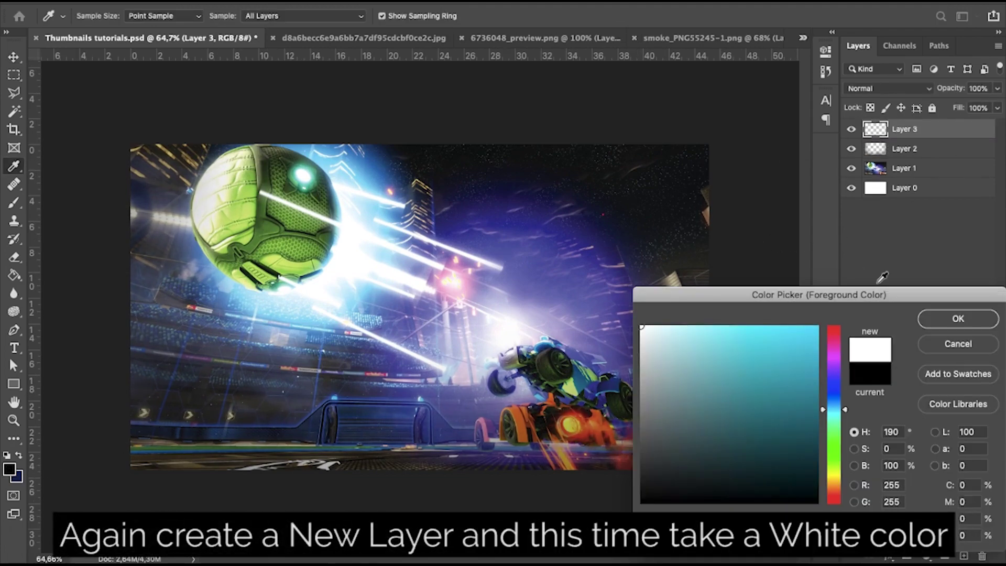
{"action": "left_click", "coordinate": [935, 319]}
{"action": "key", "text": "v"}
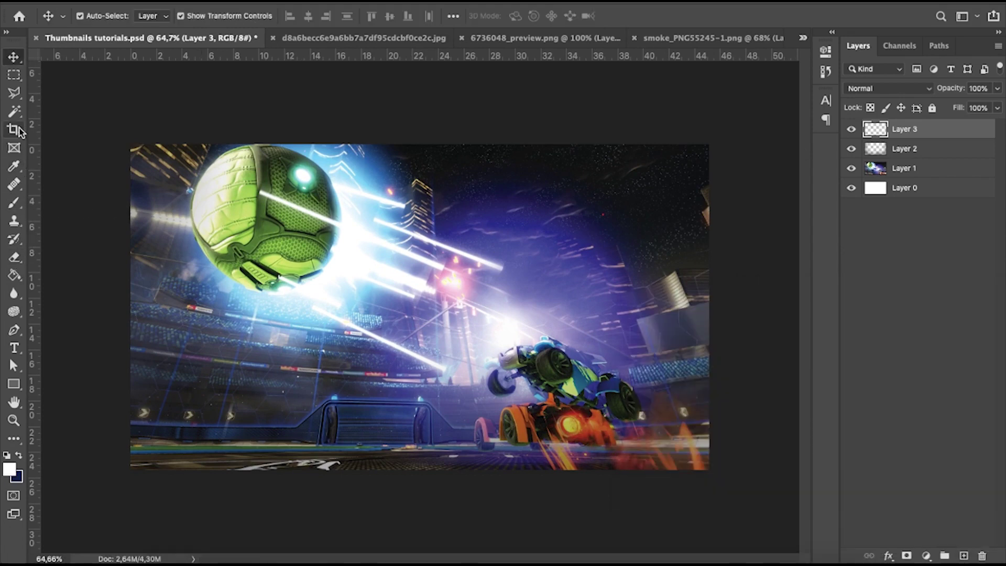
Step: Paint soft white haze along the top edge of the image on Layer 3, undoing and redoing the last stroke
{"action": "left_click", "coordinate": [14, 202]}
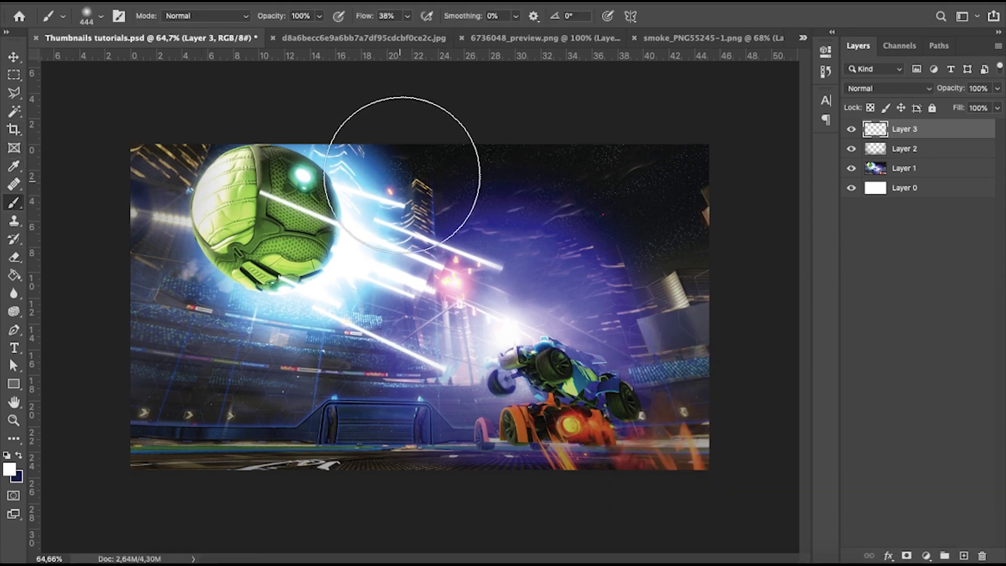
{"action": "mouse_move", "coordinate": [407, 160]}
{"action": "left_mouse_down"}
{"action": "mouse_move", "coordinate": [532, 139]}
{"action": "mouse_move", "coordinate": [651, 168]}
{"action": "mouse_move", "coordinate": [337, 124]}
{"action": "mouse_move", "coordinate": [340, 167]}
{"action": "left_mouse_up"}
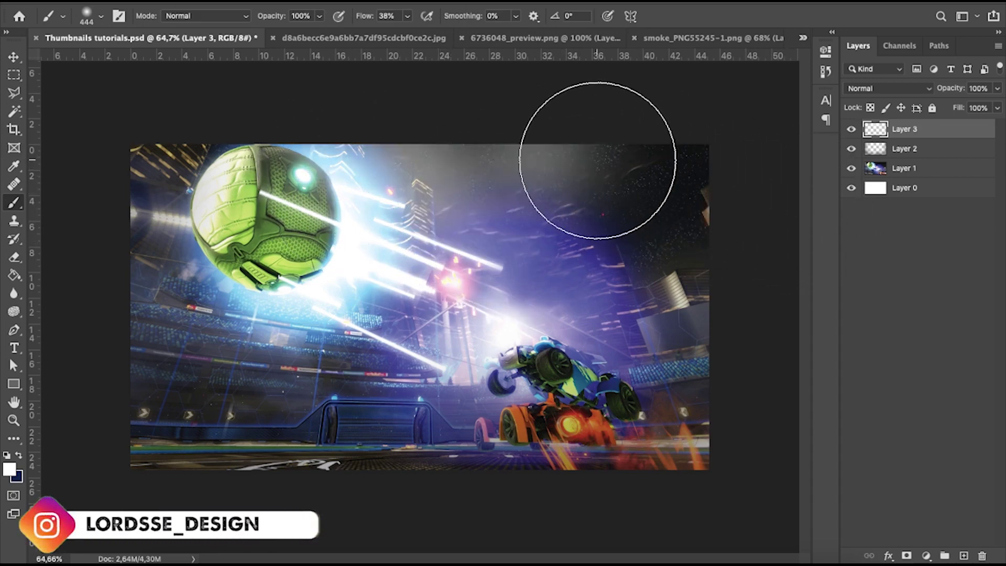
{"action": "left_click", "coordinate": [222, 156]}
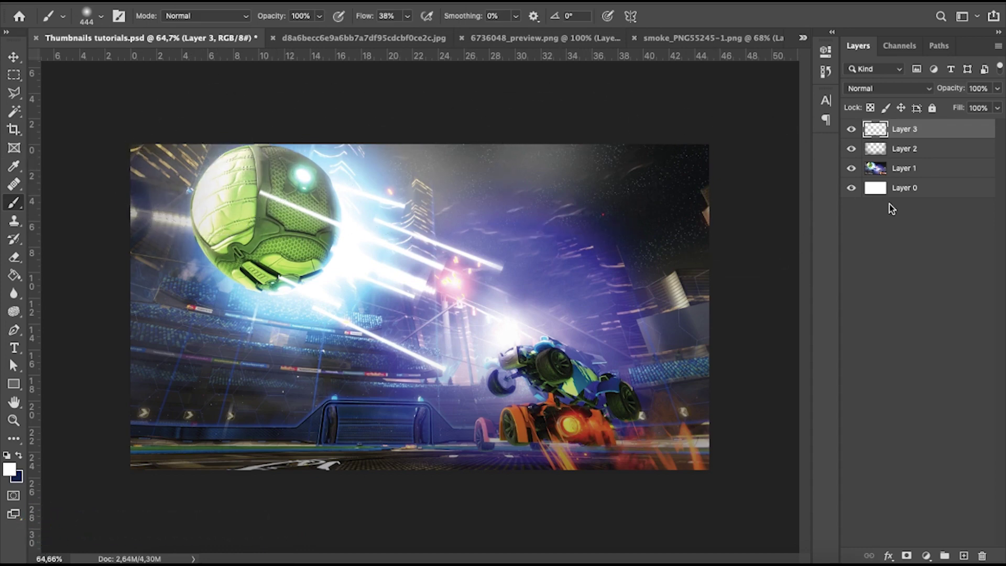
{"action": "left_click_drag", "start_coordinate": [646, 112], "coordinate": [730, 146]}
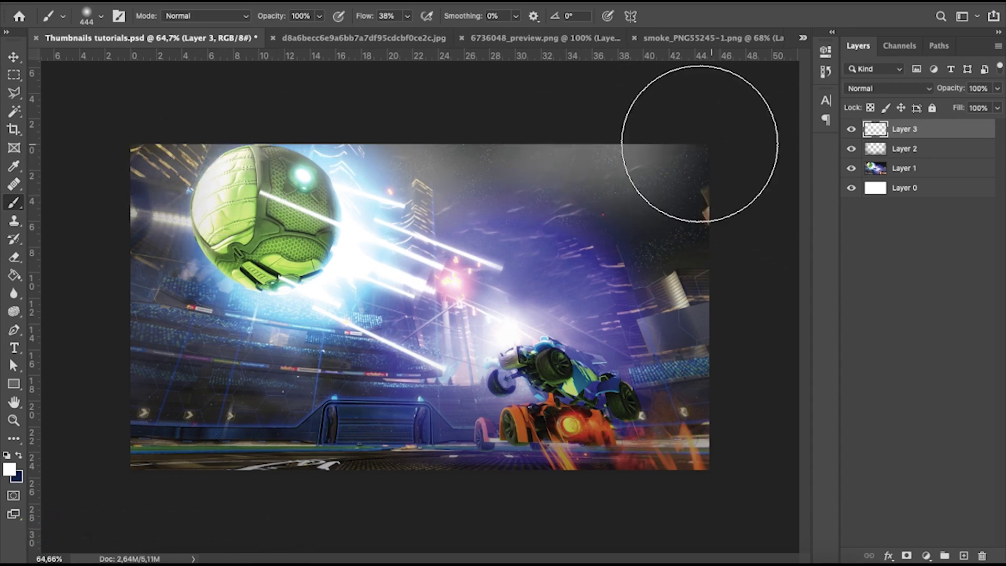
{"action": "key", "text": "super+z"}
{"action": "left_click", "coordinate": [583, 140]}
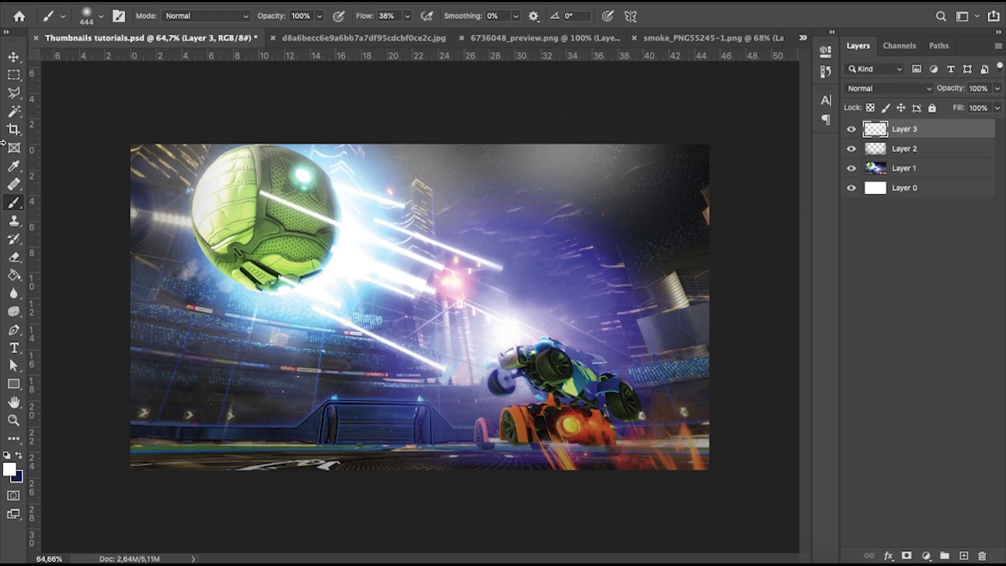
Step: Set Layer 3's opacity to 9%
{"action": "left_click", "coordinate": [14, 58]}
{"action": "left_click", "coordinate": [372, 83]}
{"action": "left_click", "coordinate": [945, 132]}
{"action": "left_click", "coordinate": [997, 88]}
{"action": "mouse_move", "coordinate": [937, 108]}
{"action": "left_mouse_down"}
{"action": "mouse_move", "coordinate": [958, 107]}
{"action": "mouse_move", "coordinate": [930, 105]}
{"action": "mouse_move", "coordinate": [941, 108]}
{"action": "left_mouse_up"}
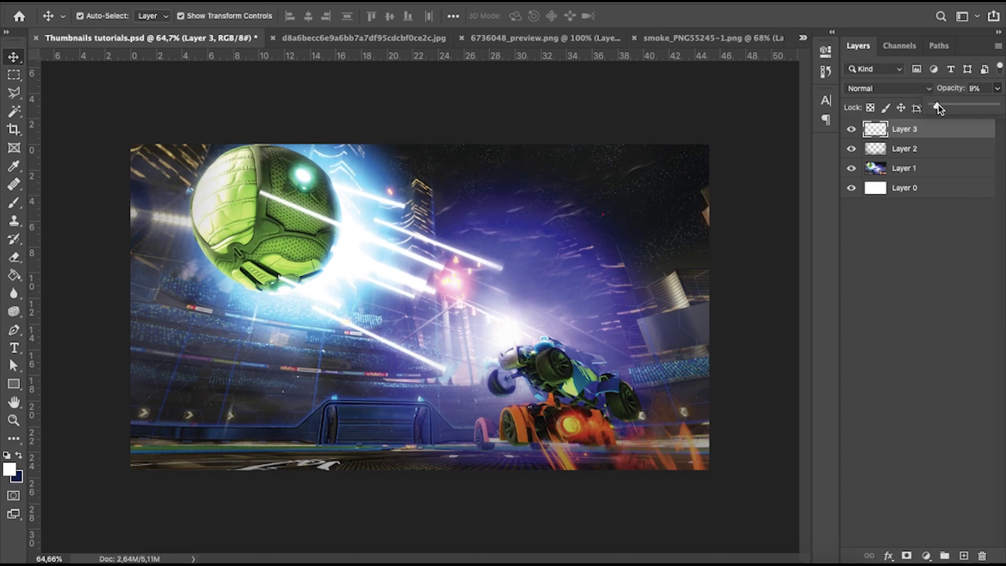
{"action": "left_click", "coordinate": [995, 269]}
Step: Toggle the visibility of Layer 3 and Layer 2 to compare their effect, leaving Layer 2 hidden
{"action": "left_click", "coordinate": [851, 130]}
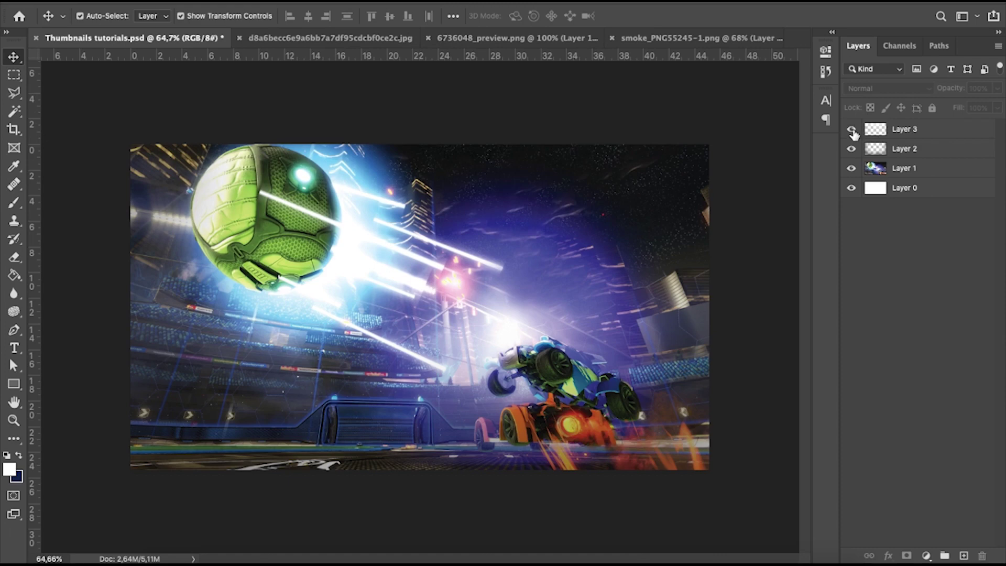
{"action": "scroll", "coordinate": [576, 262], "scroll_direction": "up", "scroll_amount": 2}
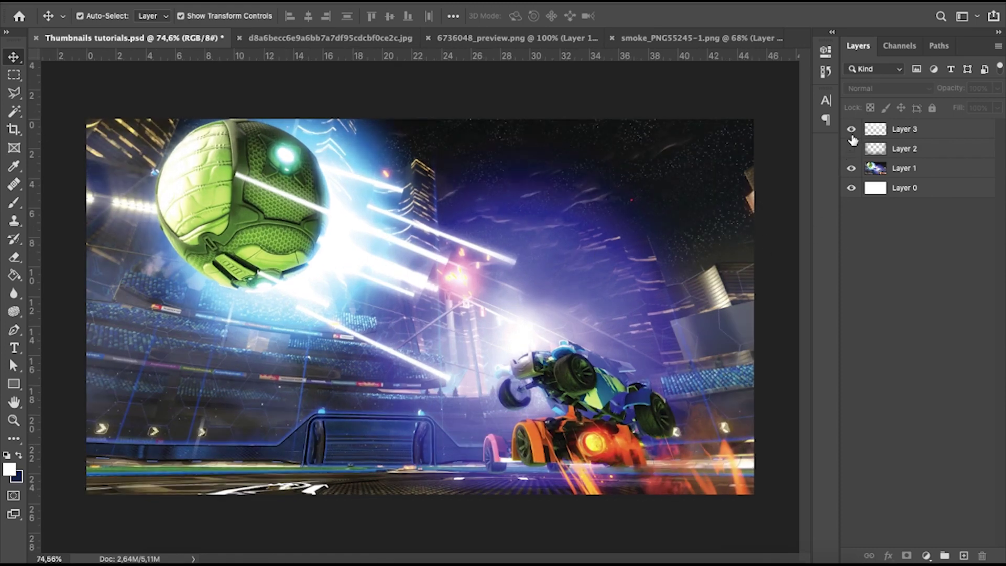
{"action": "left_click", "coordinate": [851, 149]}
{"action": "left_click", "coordinate": [851, 149]}
Step: Delete Layer 3 with the white haze and add a new empty layer in its place
{"action": "left_click", "coordinate": [953, 131]}
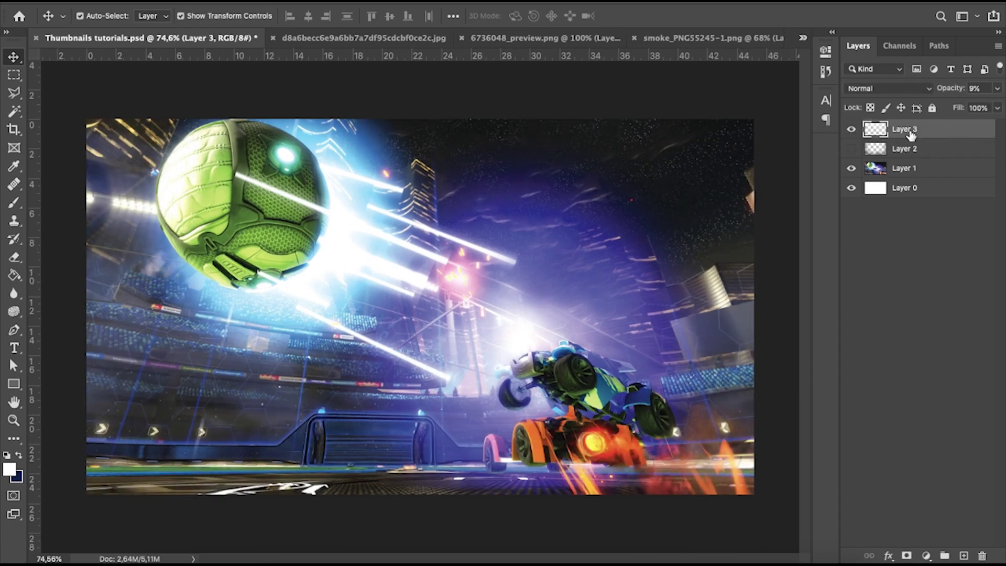
{"action": "key", "text": "Delete"}
{"action": "left_click", "coordinate": [964, 555]}
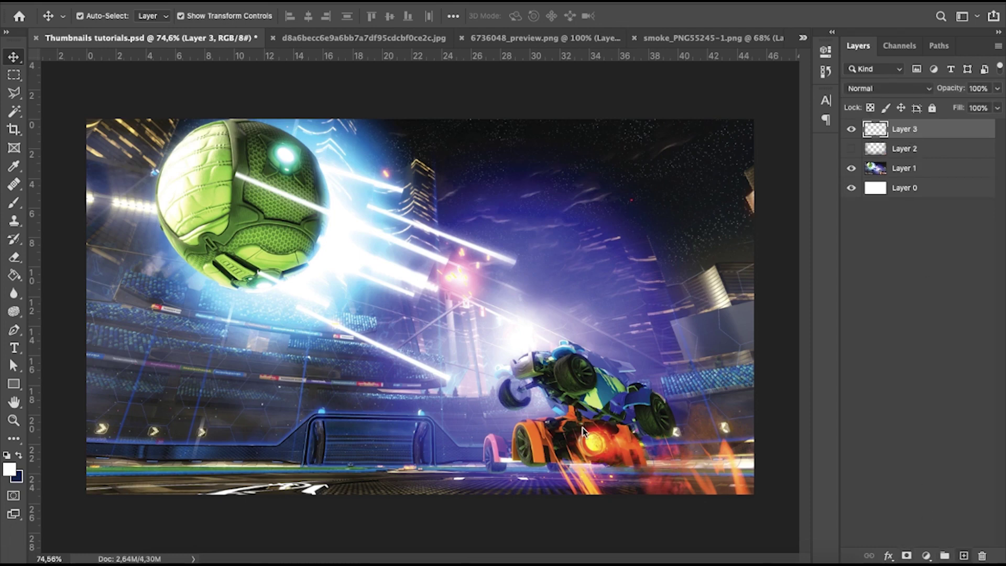
Step: Brush a soft white glow on Layer 3 over the centre of the image, between the ball and the cars
{"action": "left_click", "coordinate": [14, 201]}
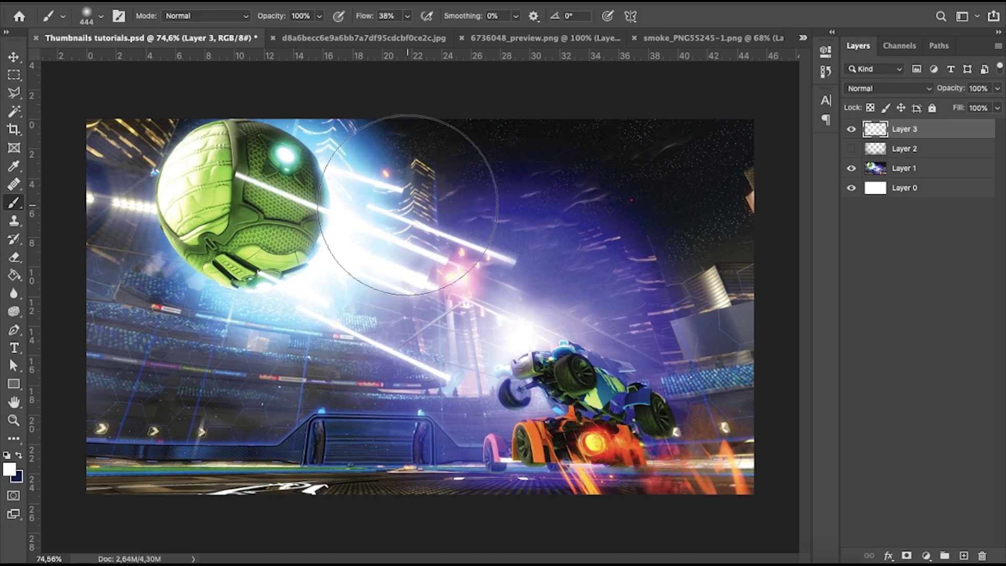
{"action": "left_click", "coordinate": [410, 205]}
{"action": "left_click", "coordinate": [478, 281]}
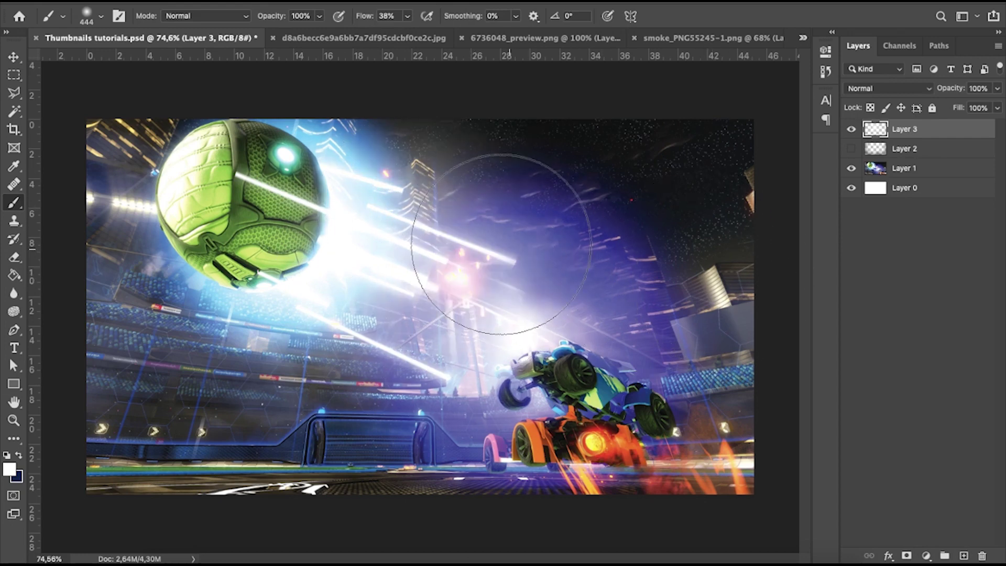
{"action": "key", "text": "v"}
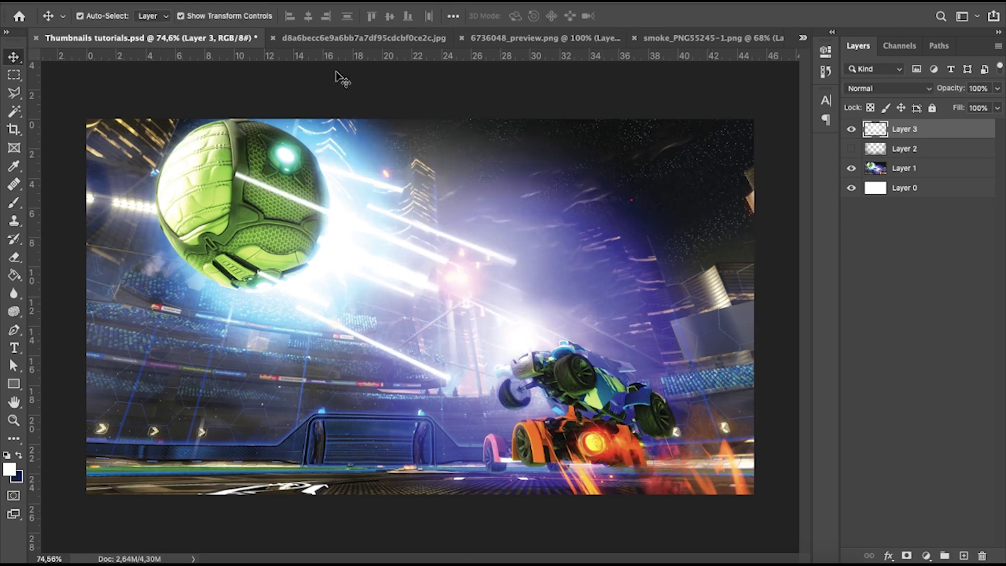
Step: Lower Layer 3's opacity to soften the white glow, and compare the image with the layer hidden and shown
{"action": "left_click_drag", "start_coordinate": [997, 88], "coordinate": [956, 104]}
{"action": "left_click", "coordinate": [927, 224]}
{"action": "left_click", "coordinate": [852, 129]}
{"action": "left_click", "coordinate": [851, 129]}
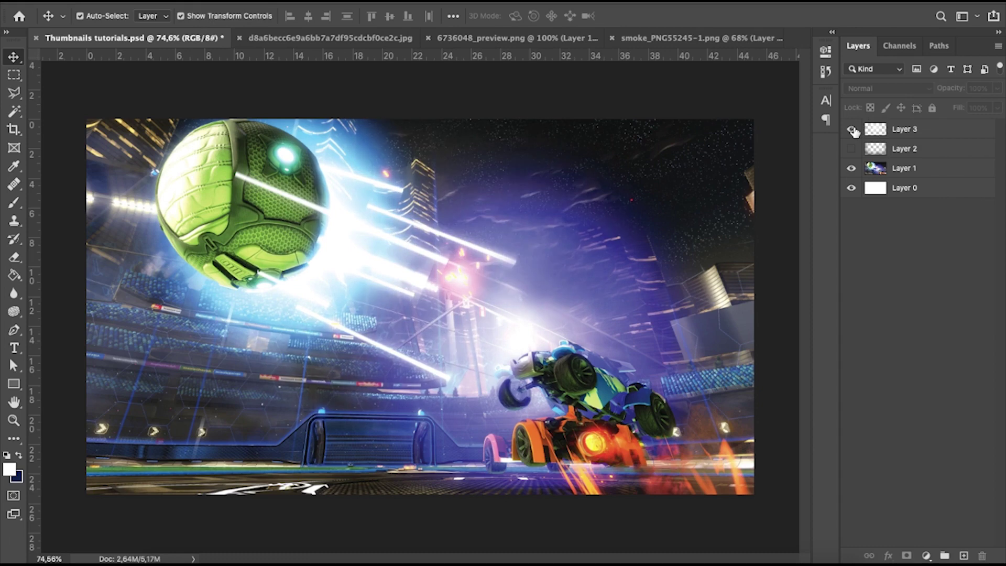
Step: Adjust Layer 3's opacity slightly and hide the layer
{"action": "left_click", "coordinate": [920, 134]}
{"action": "left_click", "coordinate": [997, 88]}
{"action": "left_click_drag", "start_coordinate": [951, 108], "coordinate": [950, 109]}
{"action": "left_click", "coordinate": [879, 212]}
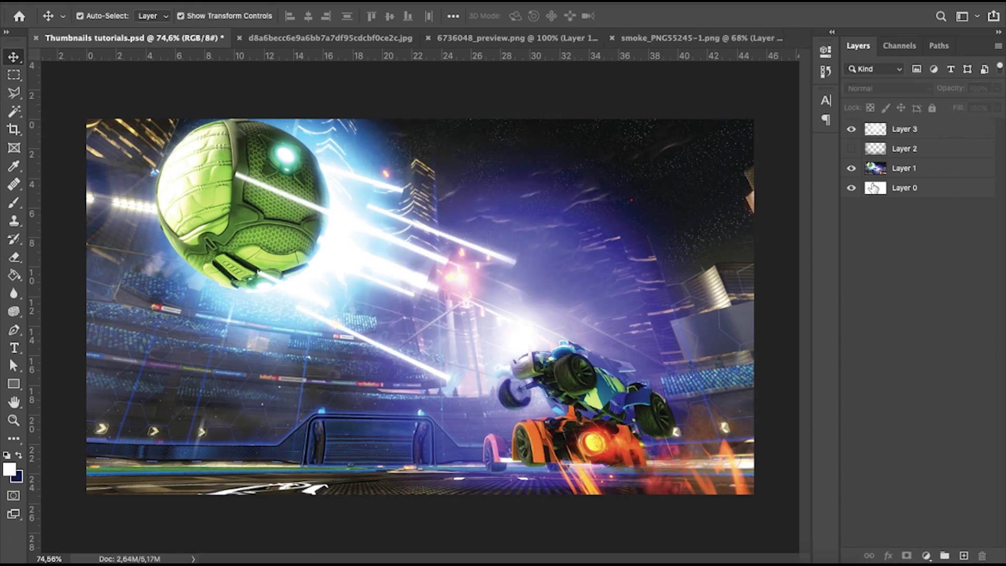
{"action": "left_click", "coordinate": [852, 130]}
Step: Add a white text layer reading HOW TO MAKE above Layer 1, in Nexa Black at 400 pt
{"action": "left_click", "coordinate": [900, 169]}
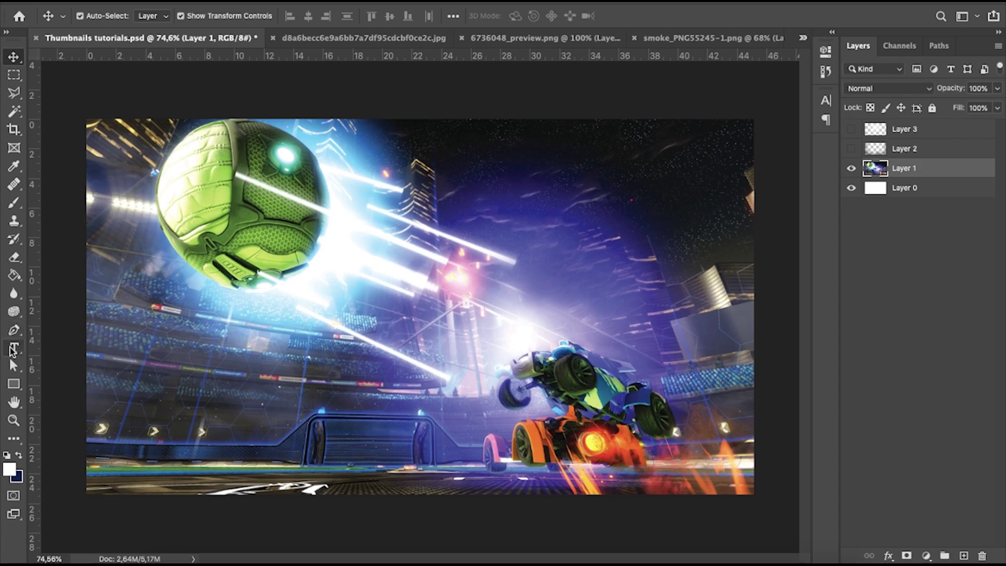
{"action": "key", "text": "t"}
{"action": "left_click", "coordinate": [396, 231]}
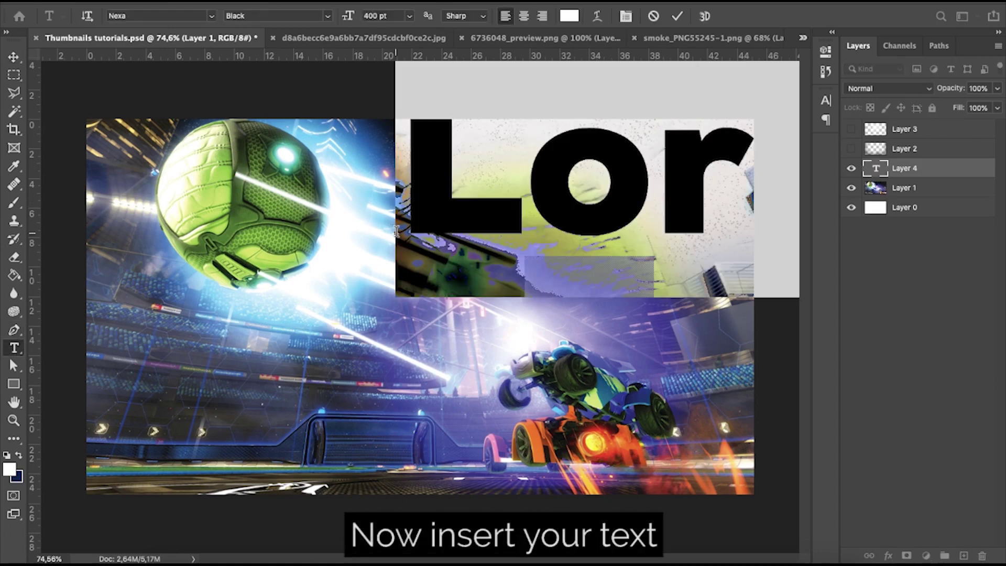
{"action": "type", "text": "HOW"}
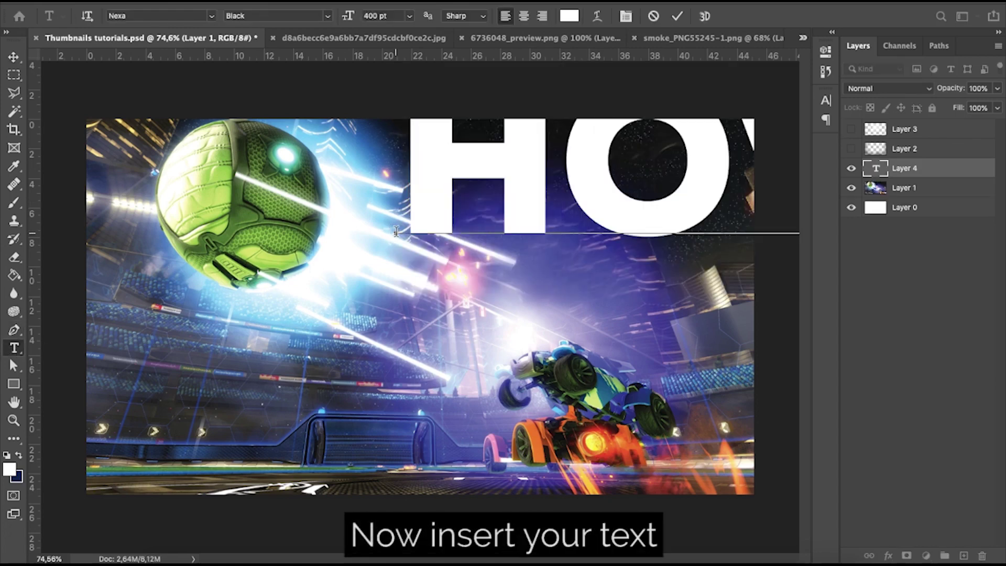
{"action": "left_click", "coordinate": [12, 60]}
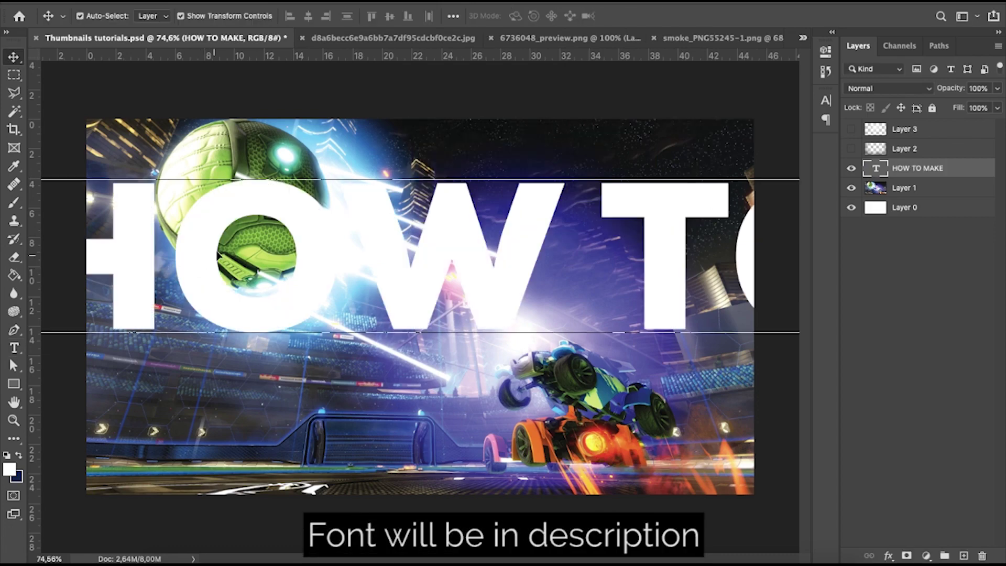
Step: Scale the HOW TO MAKE text down so the whole line fits inside the image
{"action": "key", "text": "ctrl+t"}
{"action": "scroll", "coordinate": [283, 264], "scroll_direction": "down", "scroll_amount": 3}
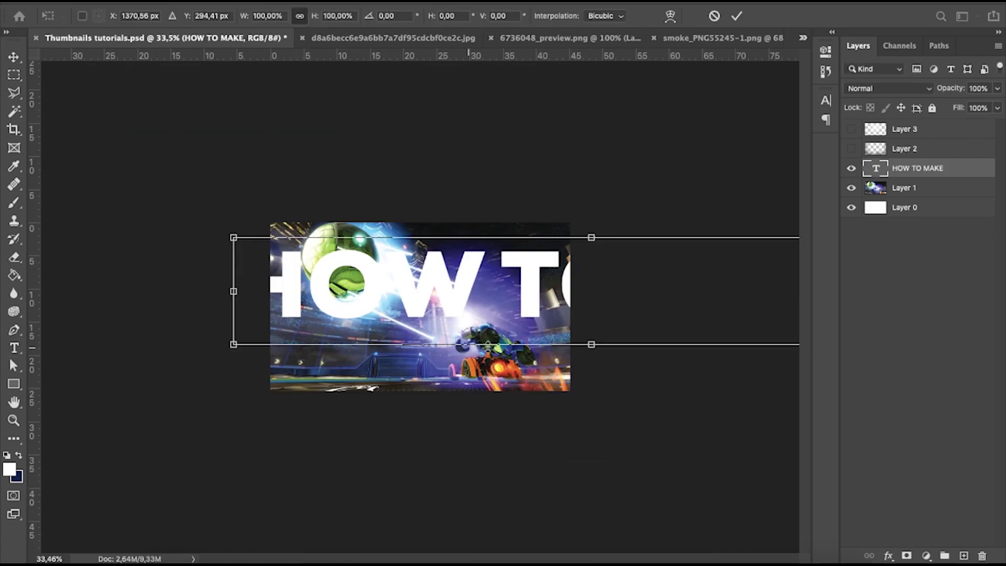
{"action": "left_click_drag", "start_coordinate": [595, 346], "coordinate": [459, 285]}
{"action": "scroll", "coordinate": [459, 285], "scroll_direction": "up", "scroll_amount": 1}
{"action": "scroll", "coordinate": [460, 285], "scroll_direction": "up", "scroll_amount": 2}
{"action": "left_click", "coordinate": [14, 56]}
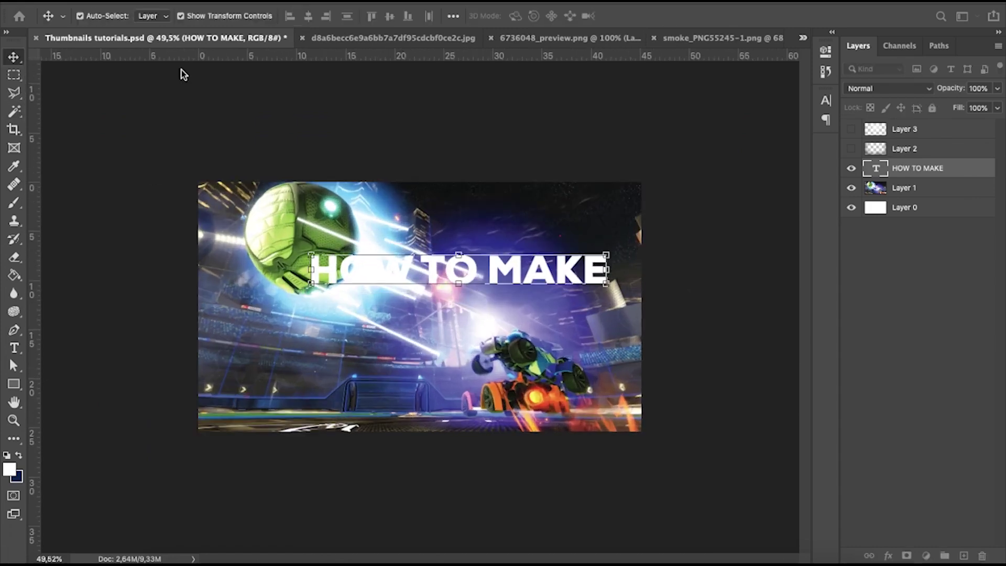
Step: Move the HOW TO MAKE text below the ball, toward the lower middle of the image
{"action": "left_click", "coordinate": [220, 89]}
{"action": "scroll", "coordinate": [461, 226], "scroll_direction": "up", "scroll_amount": 2}
{"action": "double_click", "coordinate": [517, 259]}
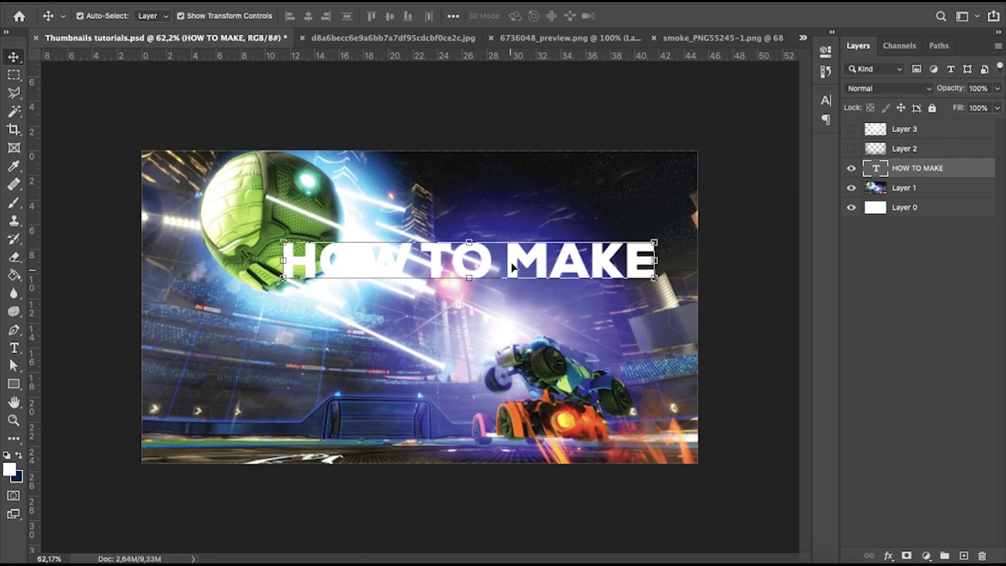
{"action": "left_click", "coordinate": [14, 57]}
{"action": "left_click", "coordinate": [90, 84]}
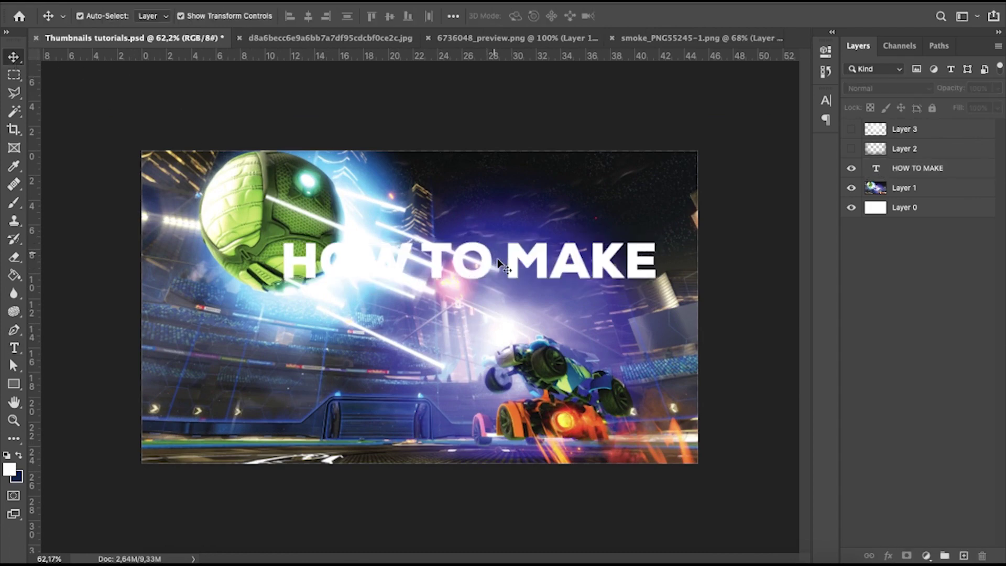
{"action": "left_click_drag", "start_coordinate": [523, 260], "coordinate": [422, 342]}
Step: Duplicate the HOW TO MAKE text layer, change the copy to read MAKE, and move it up and to the right
{"action": "left_click", "coordinate": [13, 347]}
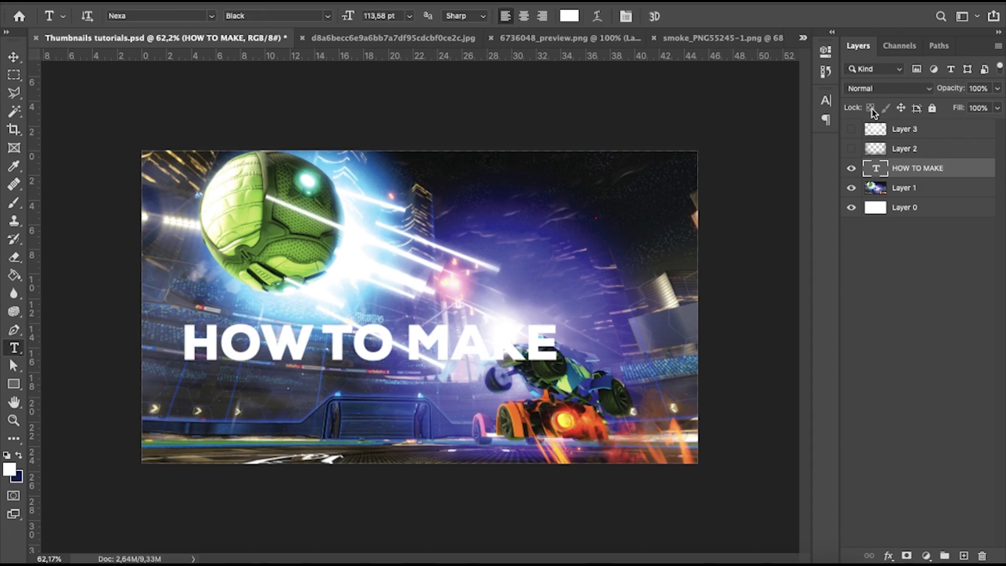
{"action": "right_click", "coordinate": [915, 178]}
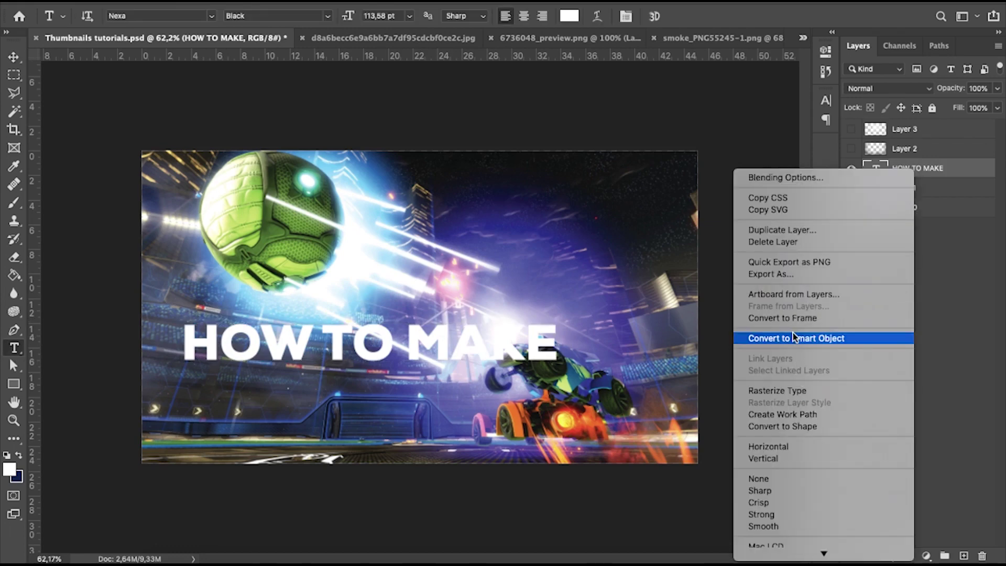
{"action": "left_click", "coordinate": [781, 231]}
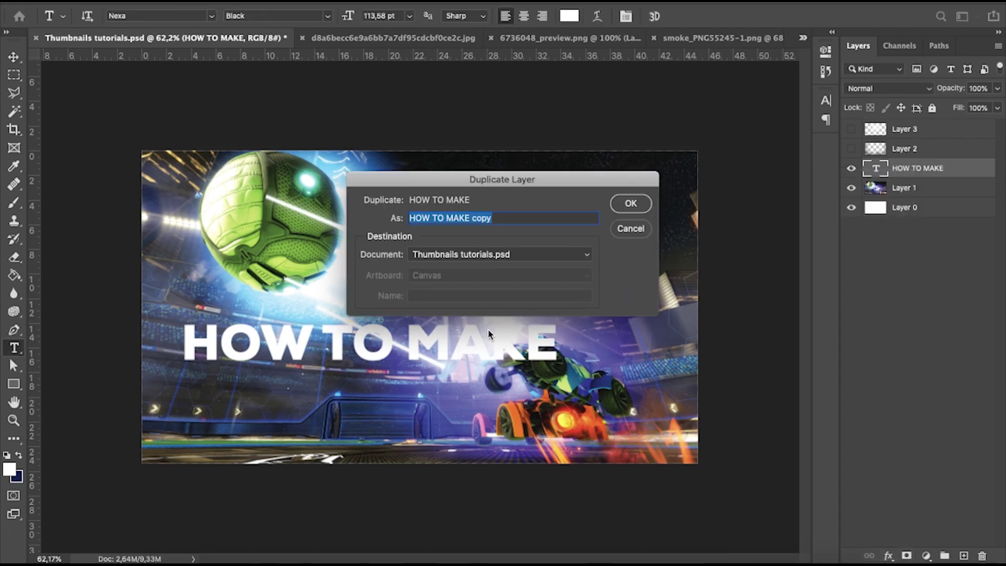
{"action": "key", "text": "Return"}
{"action": "left_click", "coordinate": [410, 348]}
{"action": "key", "text": "super+a"}
{"action": "type", "text": "MAKE"}
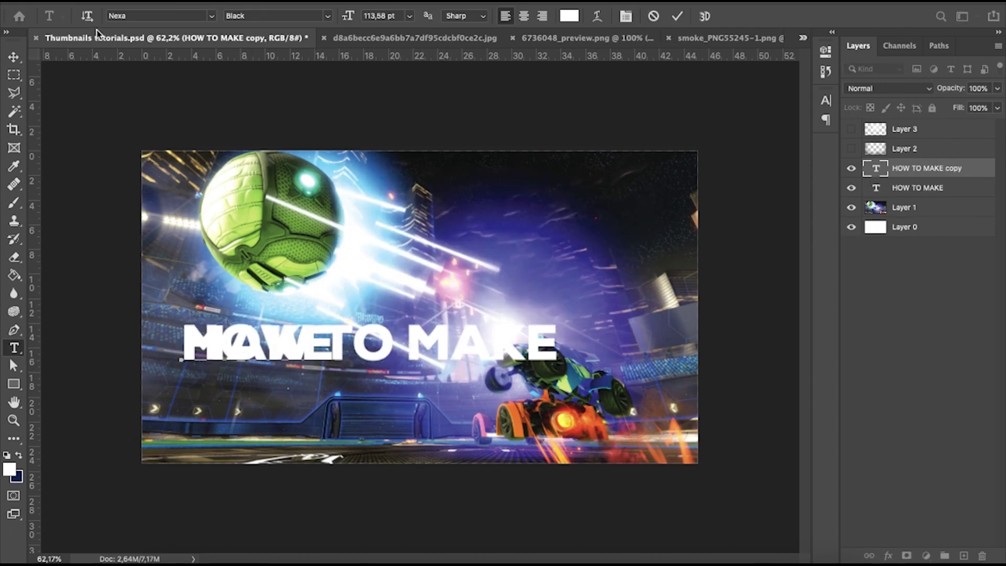
{"action": "left_click", "coordinate": [16, 57]}
{"action": "left_click_drag", "start_coordinate": [313, 351], "coordinate": [581, 263]}
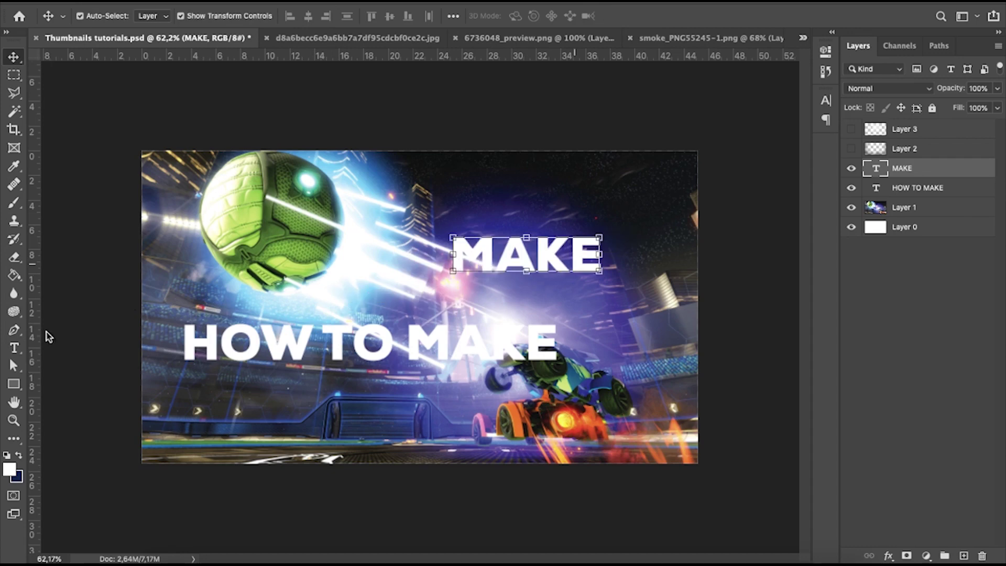
Step: Delete the word MAKE from the original text and place the remaining HOW TO in line, just before MAKE
{"action": "left_click", "coordinate": [14, 347]}
{"action": "left_click", "coordinate": [405, 343]}
{"action": "left_click_drag", "start_coordinate": [404, 344], "coordinate": [573, 340]}
{"action": "key", "text": "BackSpace"}
{"action": "left_click", "coordinate": [14, 56]}
{"action": "left_click_drag", "start_coordinate": [335, 341], "coordinate": [378, 252]}
{"action": "left_click_drag", "start_coordinate": [524, 258], "coordinate": [521, 262]}
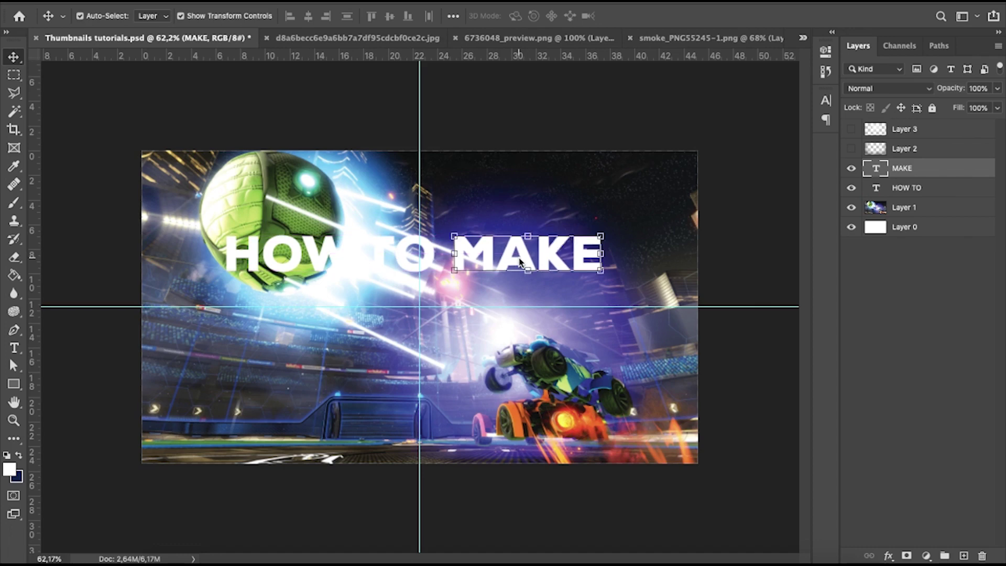
Step: Select the MAKE and HOW TO layers together and move them to the lower right of the image, over the cars
{"action": "left_click", "coordinate": [919, 193], "text": "shift"}
{"action": "left_click_drag", "start_coordinate": [419, 253], "coordinate": [490, 397]}
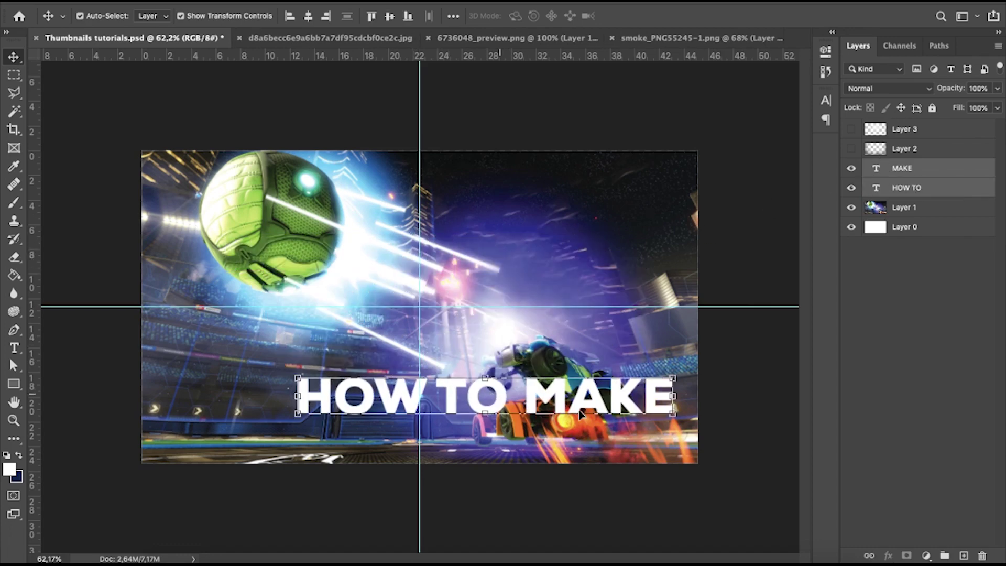
{"action": "left_click", "coordinate": [922, 149]}
Step: Nudge the MAKE text left to tighten the gap between it and HOW TO
{"action": "left_click", "coordinate": [617, 379]}
{"action": "left_click_drag", "start_coordinate": [557, 399], "coordinate": [549, 399]}
{"action": "key", "text": "Left"}
{"action": "key", "text": "Left"}
{"action": "key", "text": "Left"}
{"action": "key", "text": "Left"}
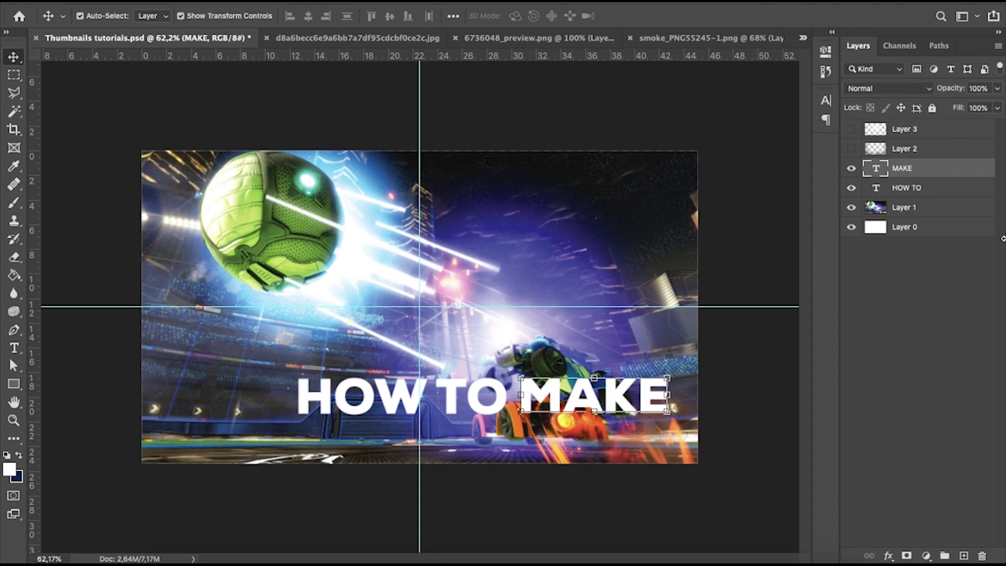
{"action": "scroll", "coordinate": [601, 271], "scroll_direction": "up", "scroll_amount": 1}
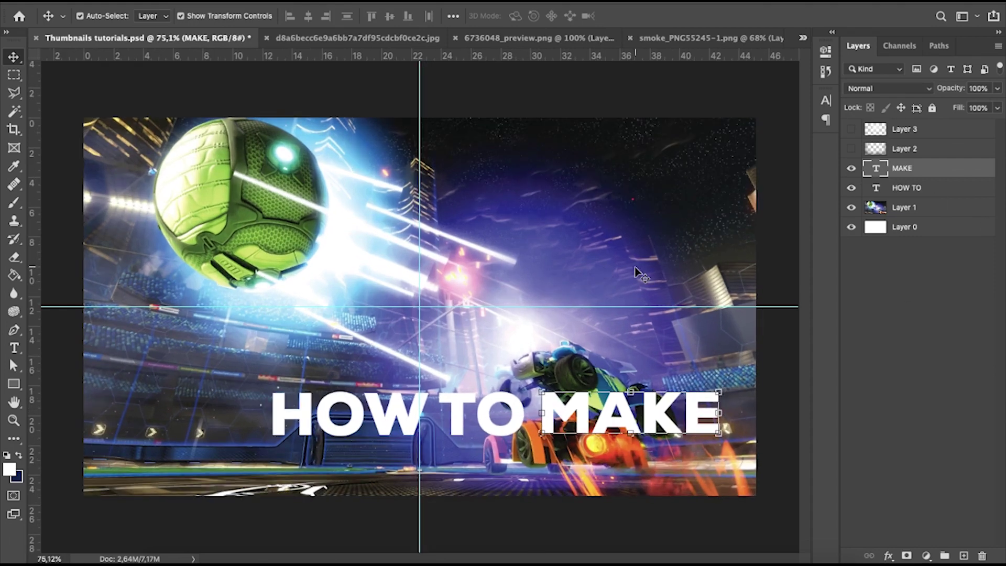
{"action": "key", "text": "Left"}
{"action": "key", "text": "Left"}
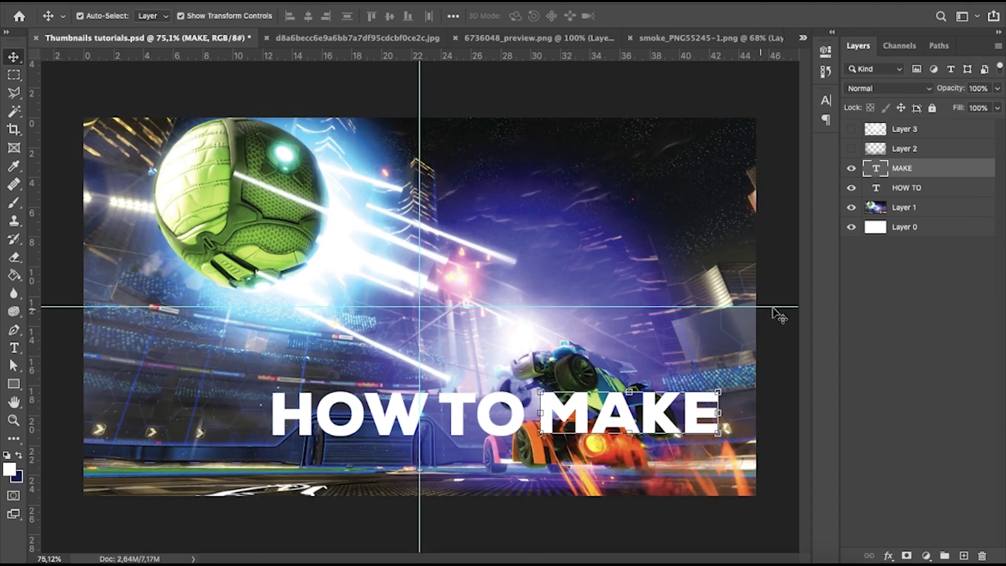
{"action": "left_click", "coordinate": [788, 356]}
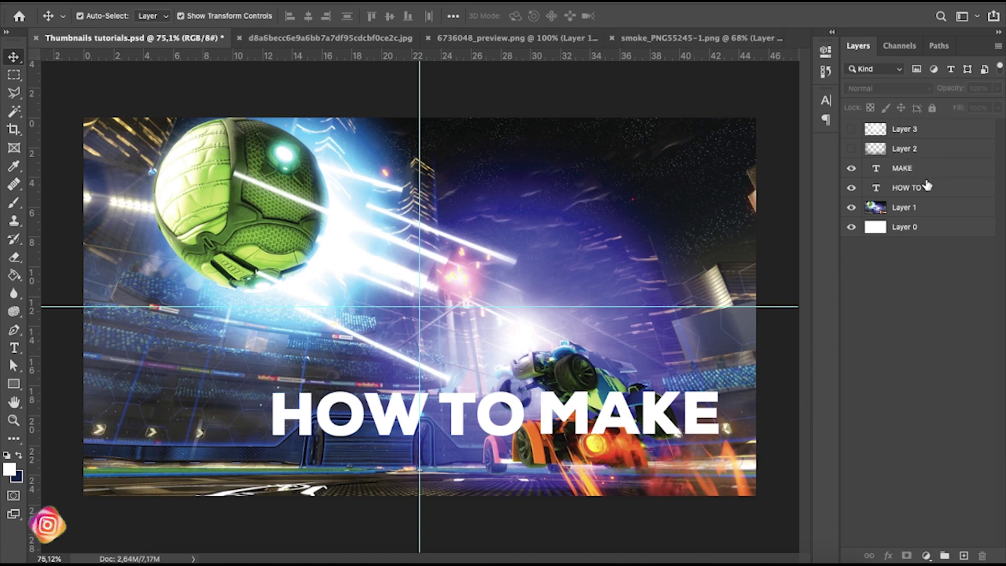
Step: Select all of the HOW TO text and set its font to Nexa
{"action": "left_click", "coordinate": [388, 414]}
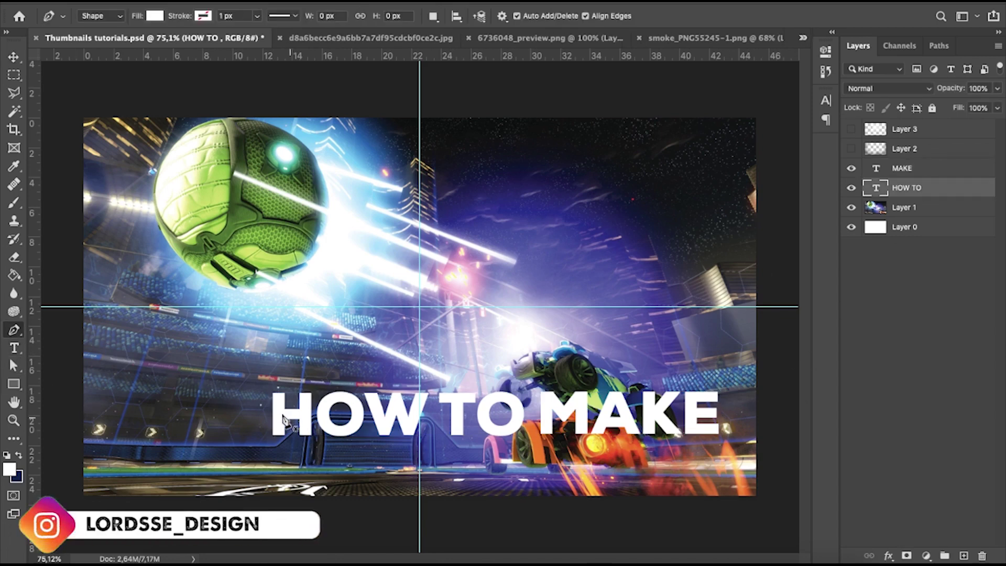
{"action": "left_click", "coordinate": [14, 348]}
{"action": "left_click_drag", "start_coordinate": [277, 411], "coordinate": [527, 414]}
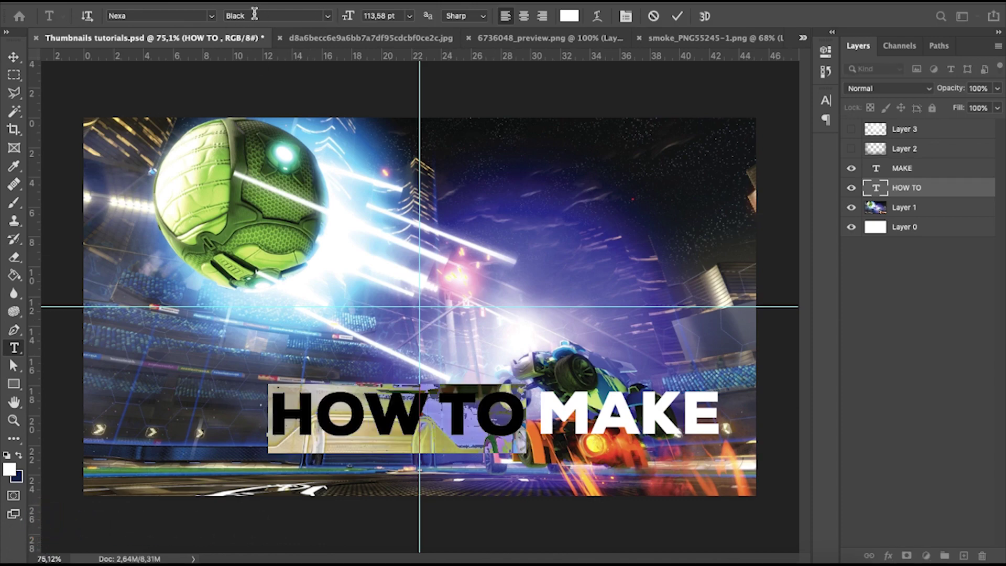
{"action": "left_click", "coordinate": [211, 17]}
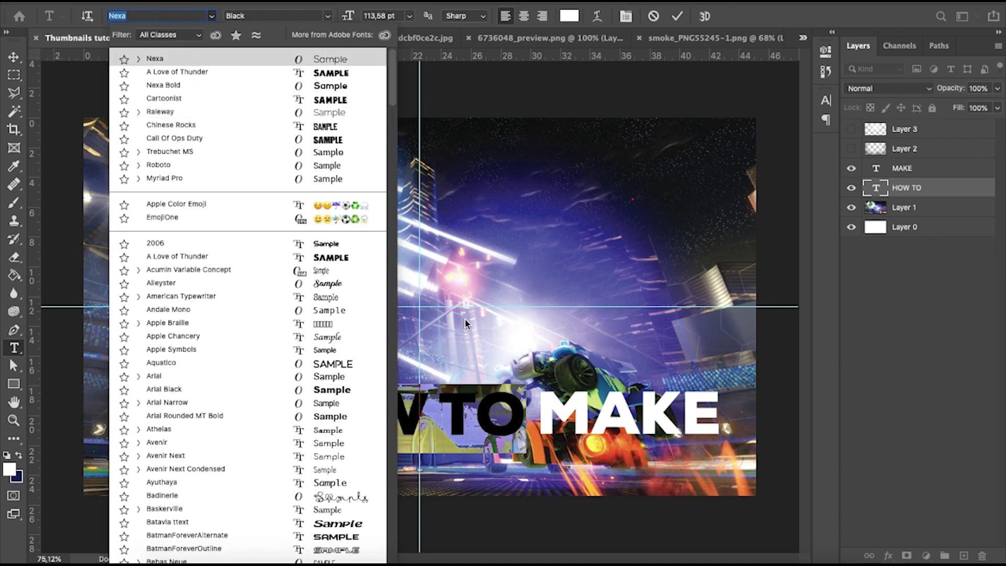
{"action": "left_click", "coordinate": [187, 59]}
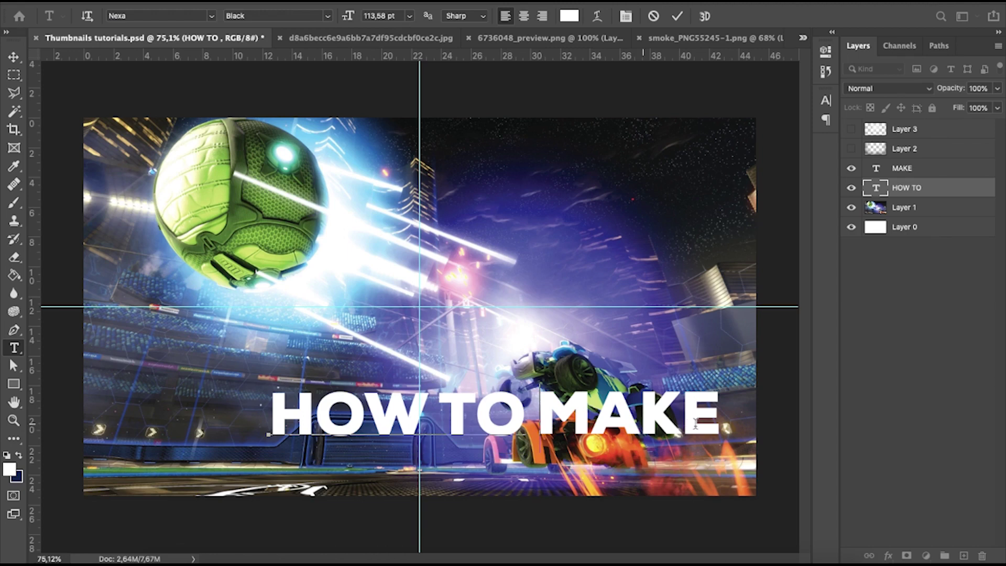
Step: Try the Regular font style on the MAKE text, then set it back to Black
{"action": "left_click", "coordinate": [696, 417]}
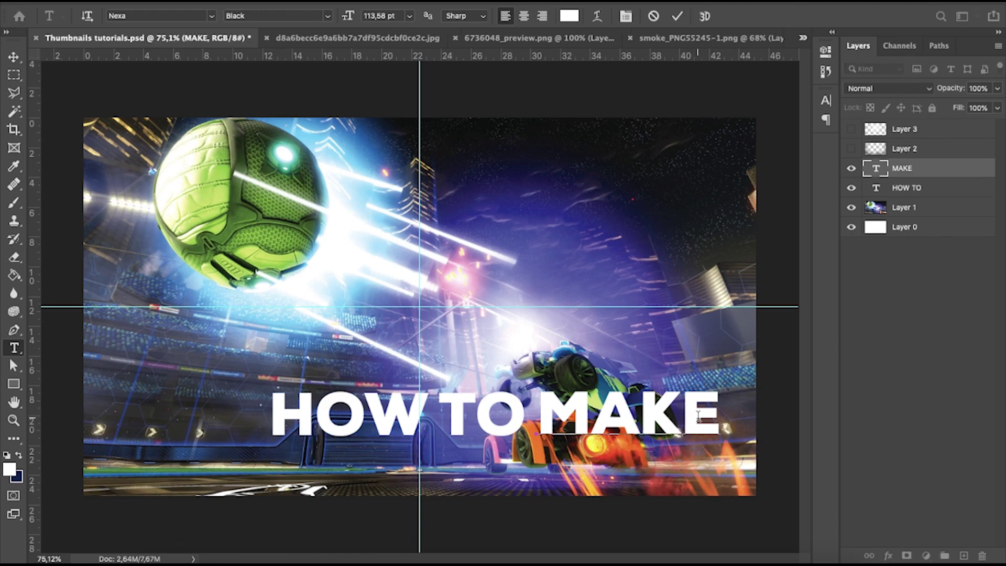
{"action": "key", "text": "ctrl+a"}
{"action": "left_click", "coordinate": [328, 20]}
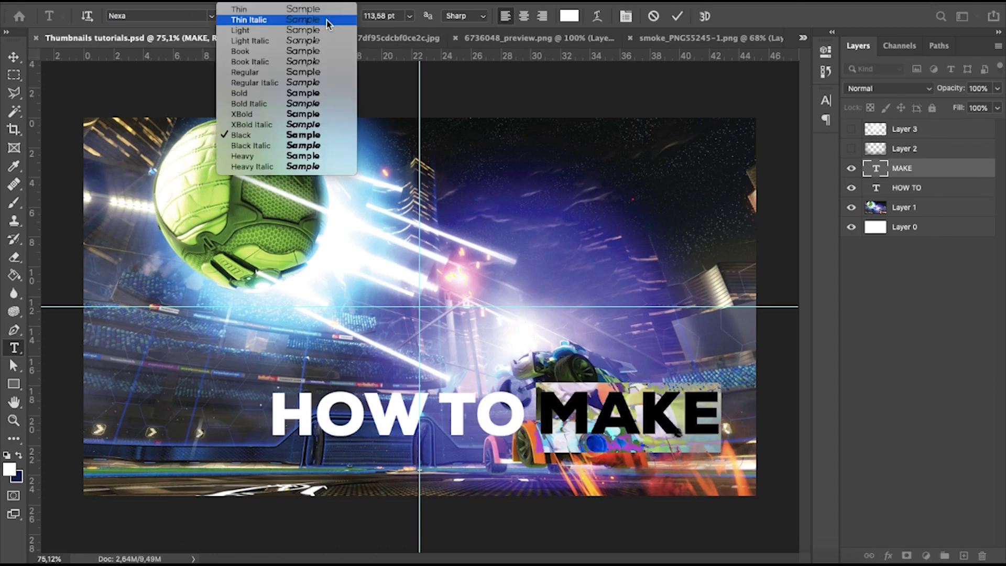
{"action": "left_click", "coordinate": [278, 74]}
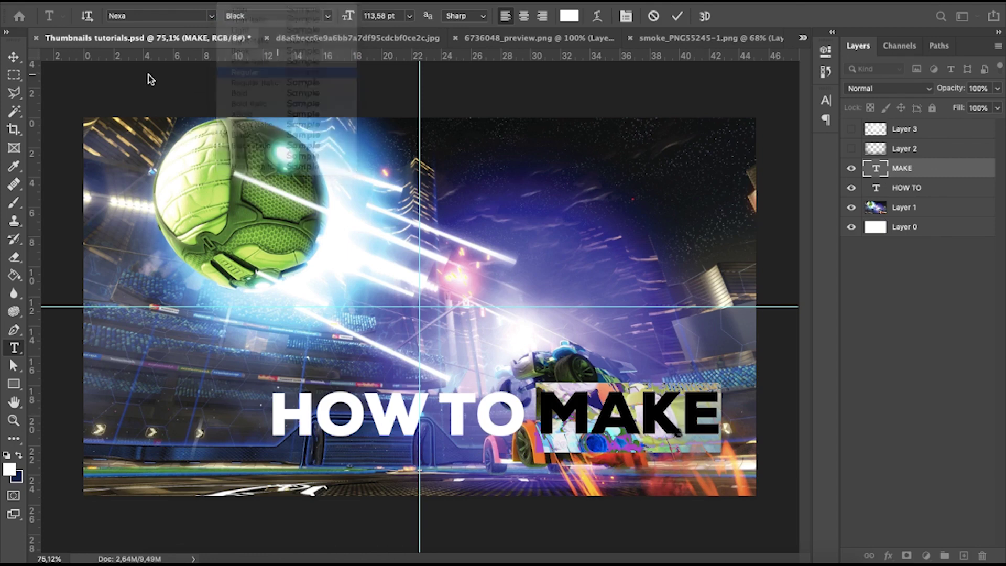
{"action": "left_click", "coordinate": [326, 16]}
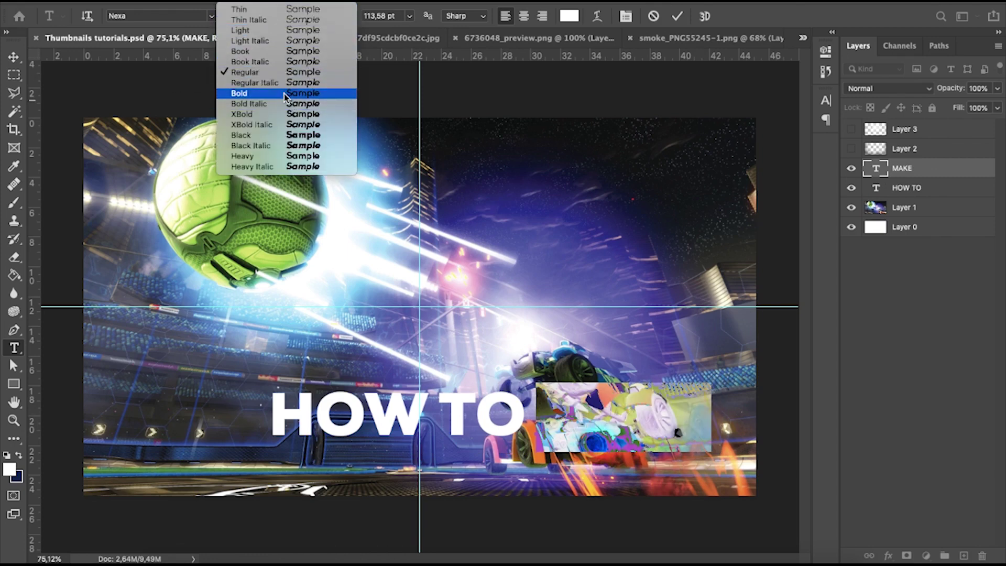
{"action": "left_click", "coordinate": [261, 135]}
{"action": "left_click", "coordinate": [13, 56]}
{"action": "left_click", "coordinate": [73, 75]}
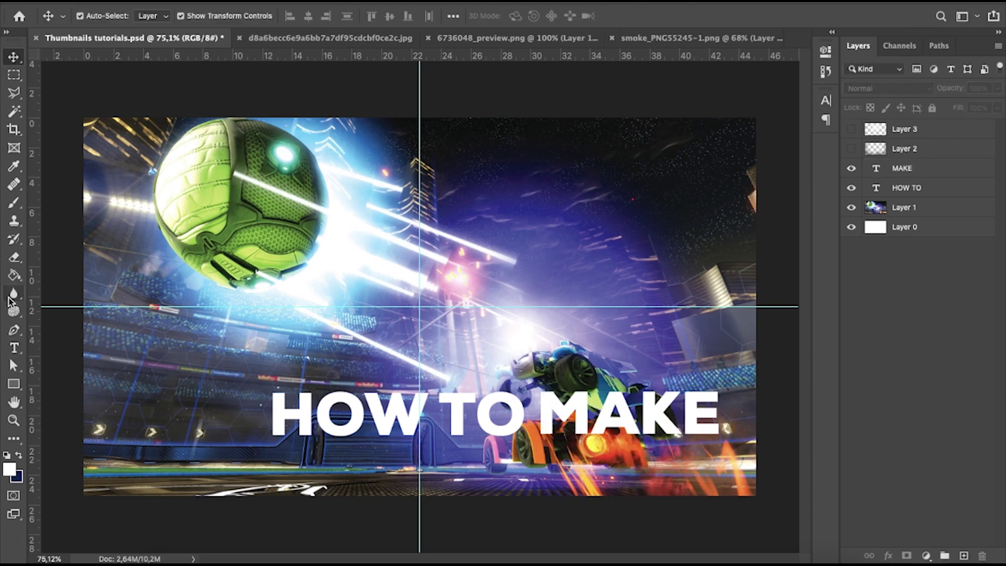
Step: Set the font style of the HOW TO text to Regular for a thinner look than MAKE
{"action": "left_click", "coordinate": [14, 349]}
{"action": "left_click", "coordinate": [323, 413]}
{"action": "key", "text": "ctrl+a"}
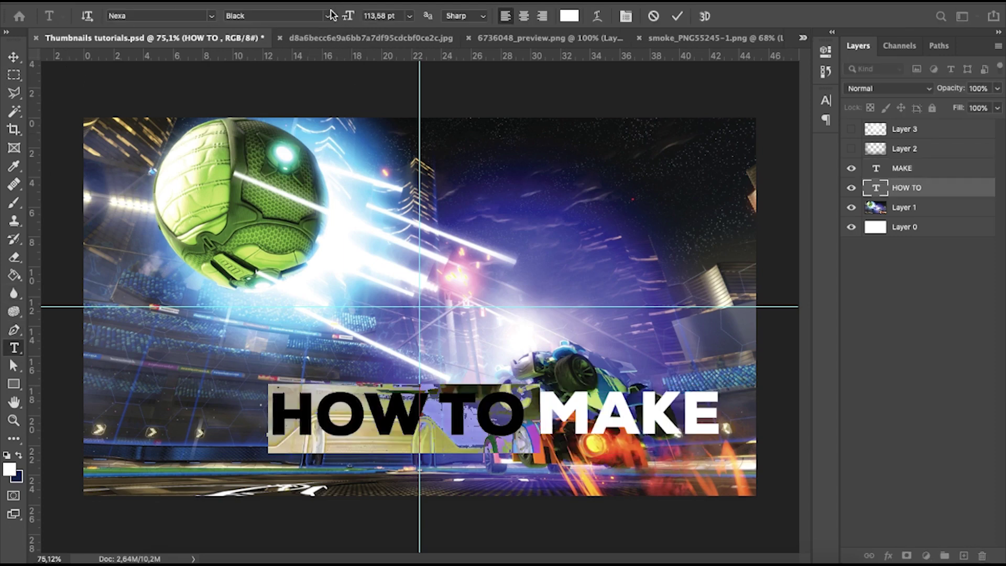
{"action": "left_click", "coordinate": [278, 15]}
{"action": "left_click", "coordinate": [256, 72]}
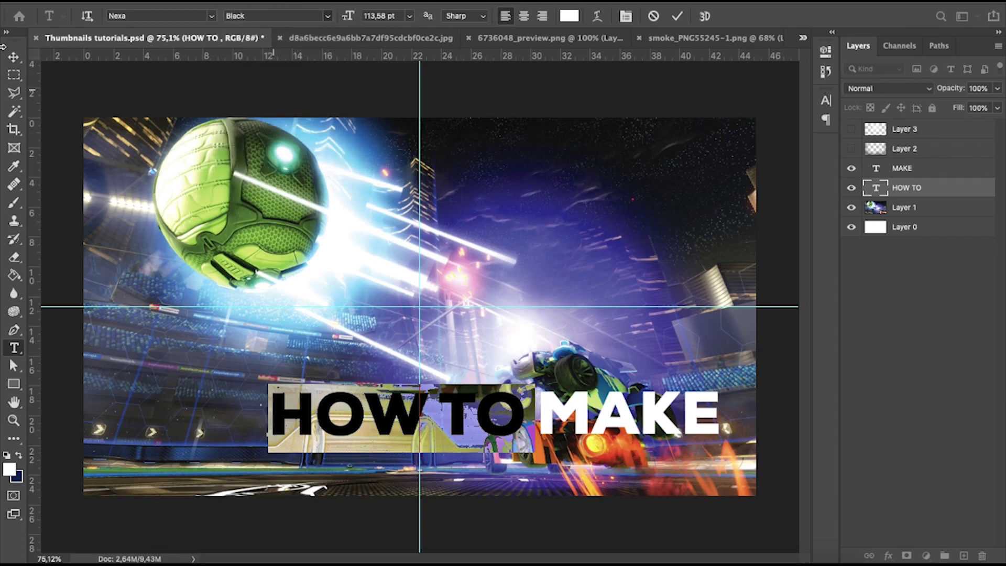
{"action": "left_click", "coordinate": [14, 56]}
{"action": "left_click", "coordinate": [140, 99]}
{"action": "scroll", "coordinate": [540, 321], "scroll_direction": "up", "scroll_amount": 2}
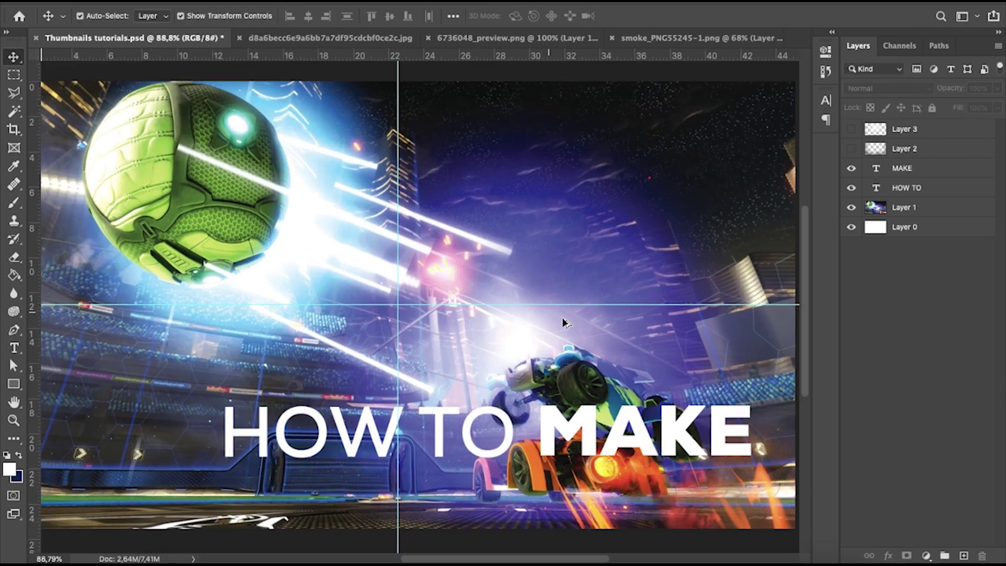
Step: Nudge MAKE slightly closer to the thinner HOW TO text and check the spacing up close
{"action": "left_click", "coordinate": [590, 426]}
{"action": "key", "text": "Left"}
{"action": "key", "text": "Left"}
{"action": "key", "text": "Left"}
{"action": "key", "text": "Left"}
{"action": "key", "text": "Left"}
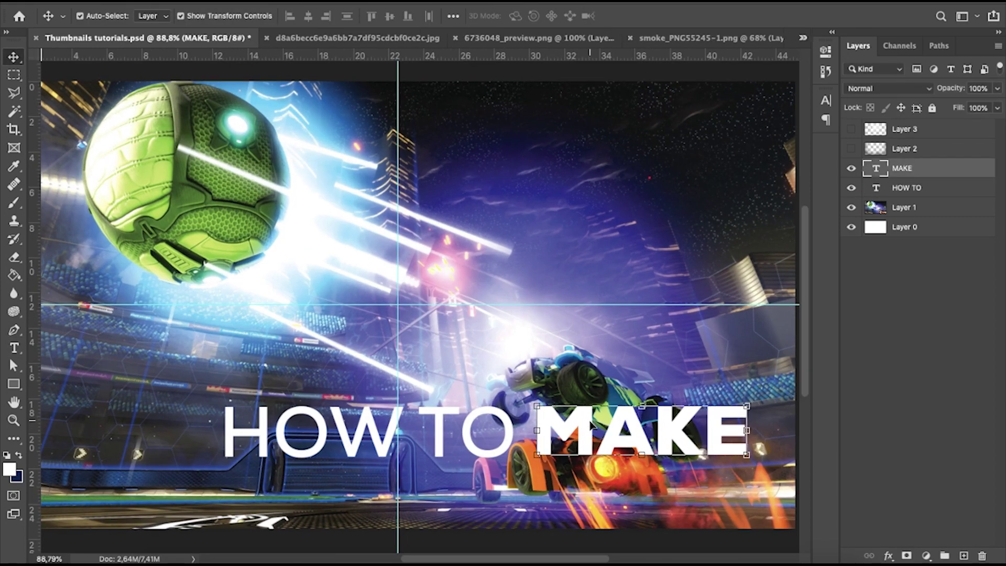
{"action": "scroll", "coordinate": [590, 426], "scroll_direction": "up", "scroll_amount": 3}
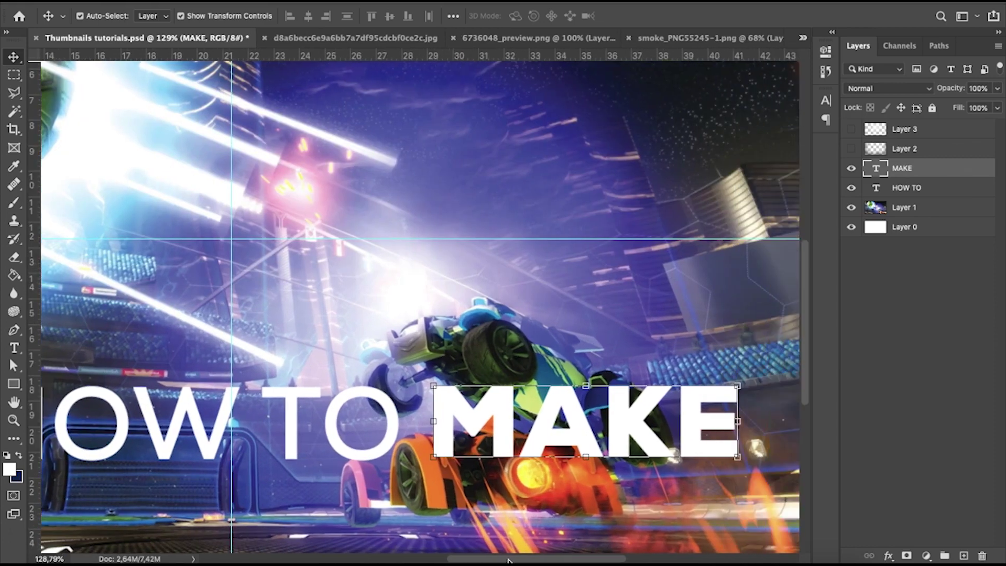
{"action": "left_click_drag", "start_coordinate": [508, 559], "coordinate": [531, 559]}
{"action": "scroll", "coordinate": [554, 507], "scroll_direction": "down", "scroll_amount": 2}
{"action": "left_click", "coordinate": [767, 406]}
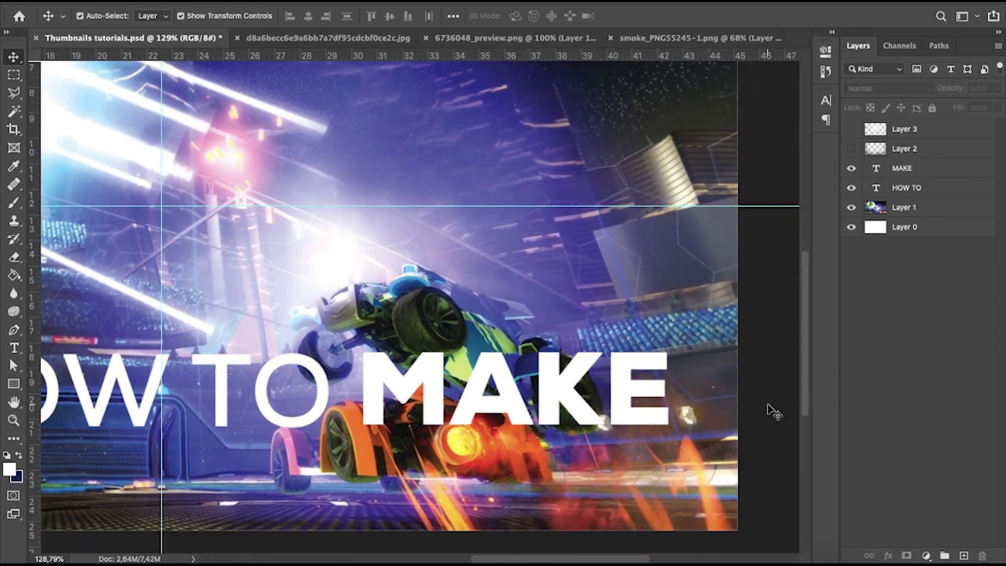
{"action": "key", "text": "u"}
{"action": "left_click_drag", "start_coordinate": [337, 343], "coordinate": [347, 334]}
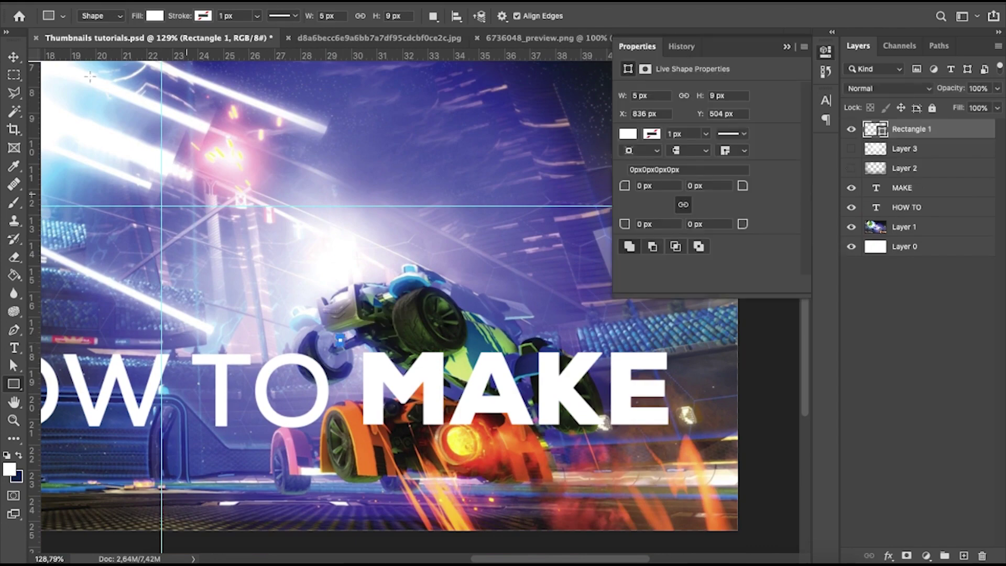
{"action": "key", "text": "super+0"}
{"action": "left_click", "coordinate": [790, 49]}
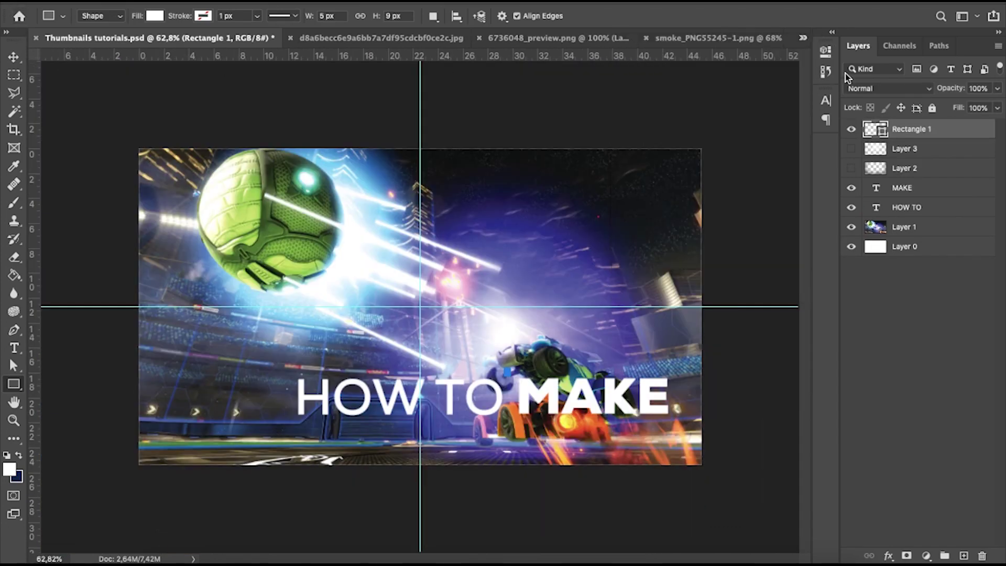
{"action": "key", "text": "ctrl+z"}
Step: Move the MAKE and HOW TO text layers together so the line is horizontally centred just above the horizontal guide
{"action": "left_click", "coordinate": [902, 167]}
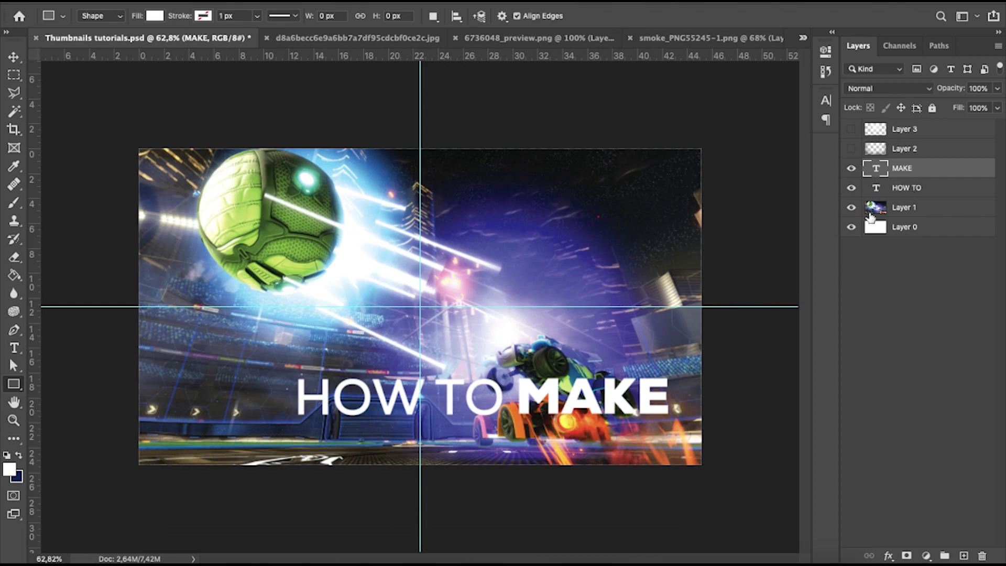
{"action": "left_click", "coordinate": [906, 187], "text": "shift"}
{"action": "key", "text": "ctrl+t"}
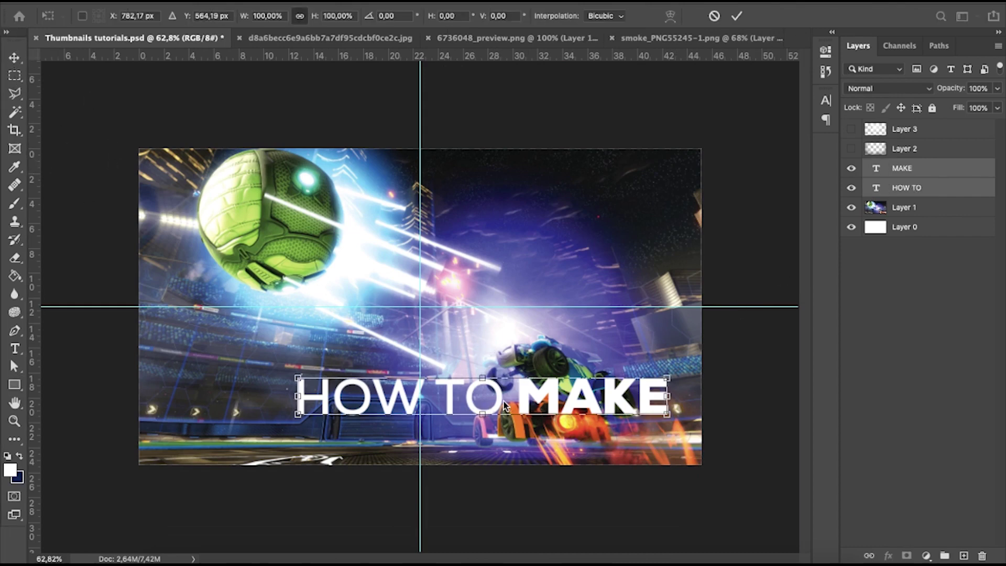
{"action": "scroll", "coordinate": [524, 403], "scroll_direction": "right", "scroll_amount": 2}
{"action": "left_click_drag", "start_coordinate": [538, 394], "coordinate": [480, 276]}
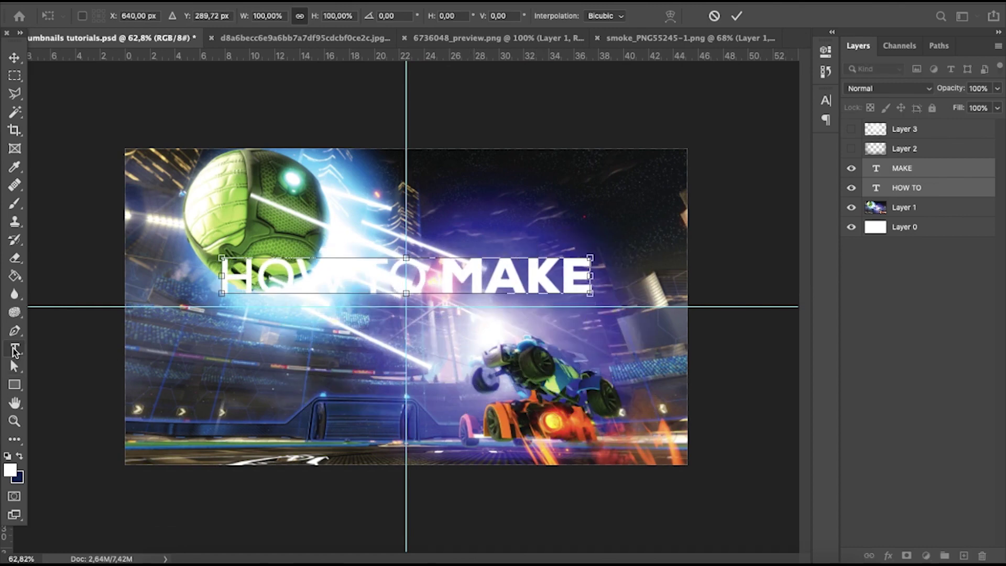
{"action": "key", "text": "Return"}
Step: Add a new text layer reading ROCKET LEAUGE over the middle of the thumbnail
{"action": "key", "text": "t"}
{"action": "left_click_drag", "start_coordinate": [16, 40], "coordinate": [2, 66]}
{"action": "left_click", "coordinate": [340, 347]}
{"action": "type", "text": "ROCK"}
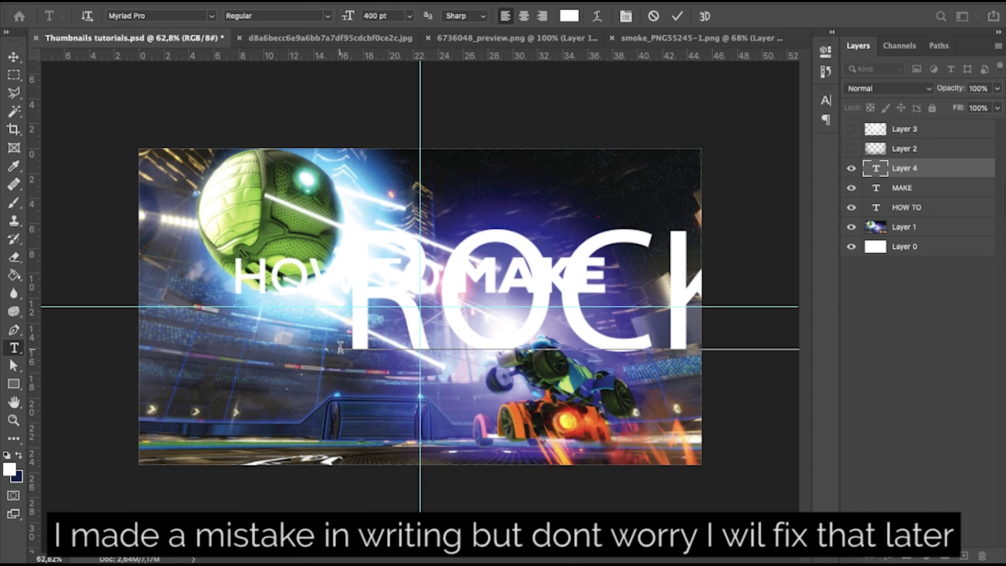
{"action": "key", "text": "ctrl+a"}
{"action": "left_click", "coordinate": [13, 55]}
Step: Scale the ROCKET LEAUGE text down to about 143 pt and centre it below the HOW TO MAKE line
{"action": "key", "text": "ctrl+t"}
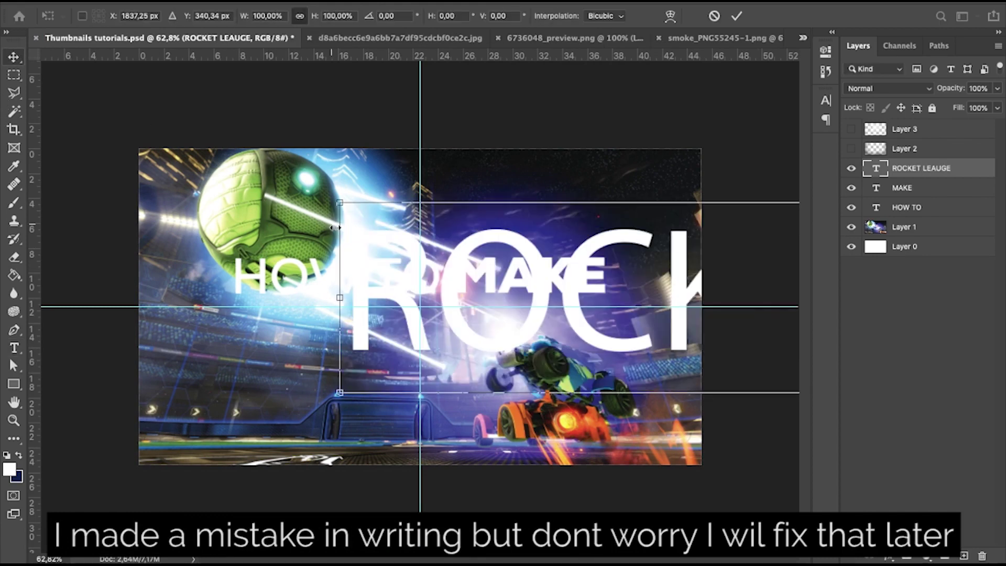
{"action": "left_click_drag", "start_coordinate": [341, 204], "coordinate": [566, 238]}
{"action": "left_click_drag", "start_coordinate": [595, 278], "coordinate": [197, 349]}
{"action": "left_click_drag", "start_coordinate": [167, 306], "coordinate": [310, 328]}
{"action": "left_click_drag", "start_coordinate": [614, 385], "coordinate": [485, 373]}
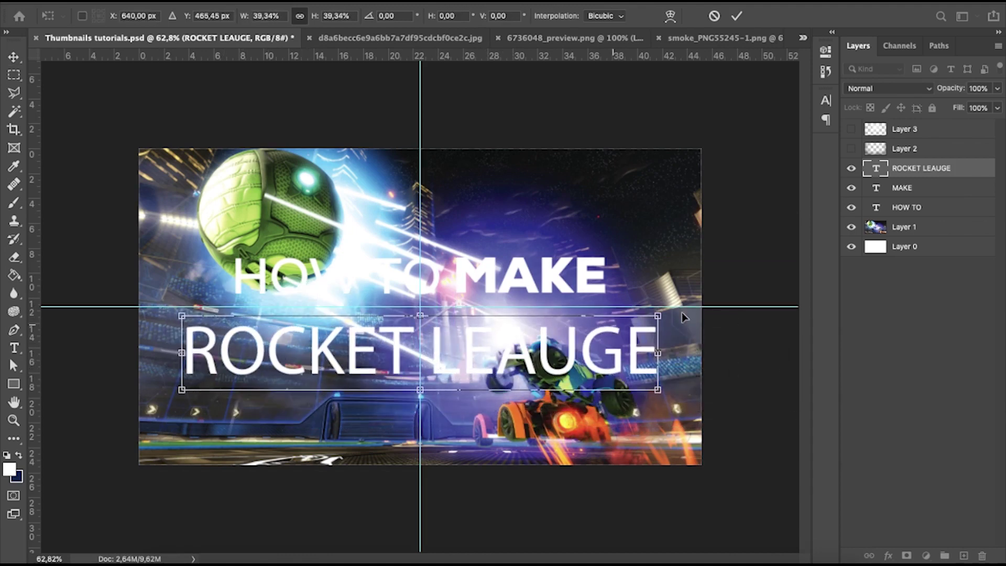
{"action": "left_click_drag", "start_coordinate": [656, 315], "coordinate": [636, 318]}
Step: Set the font of the whole ROCKET LEAUGE text to Nexa in the Black style
{"action": "left_click", "coordinate": [14, 348]}
{"action": "left_click", "coordinate": [359, 353]}
{"action": "key", "text": "ctrl+a"}
{"action": "left_click", "coordinate": [326, 23]}
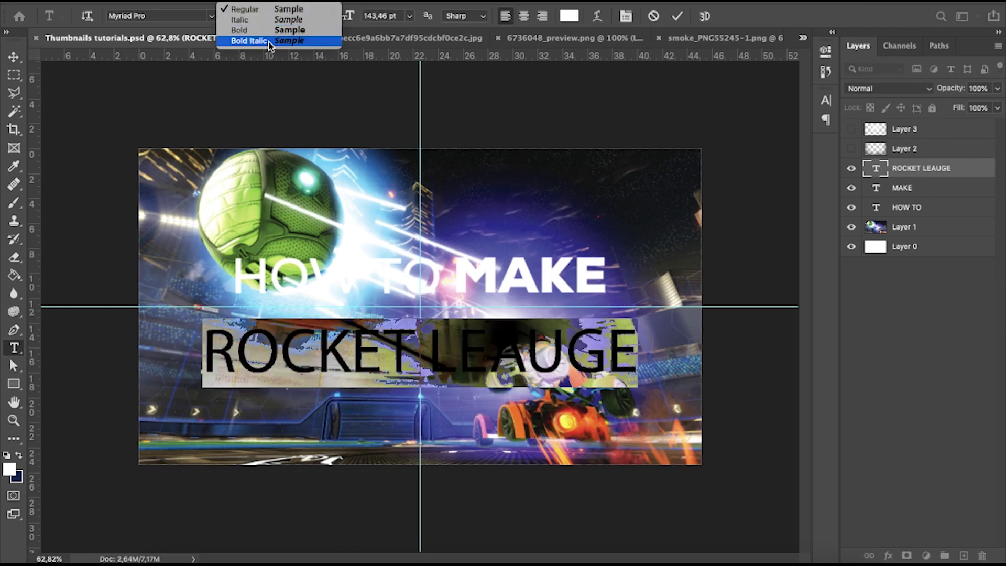
{"action": "left_click", "coordinate": [211, 17]}
{"action": "left_click", "coordinate": [212, 17]}
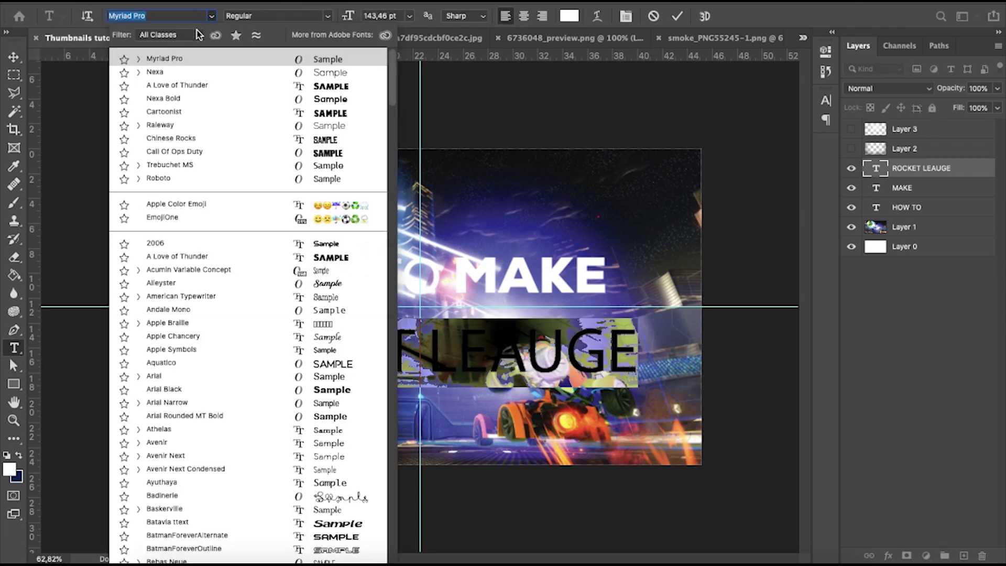
{"action": "left_click", "coordinate": [184, 70]}
{"action": "left_click", "coordinate": [326, 19]}
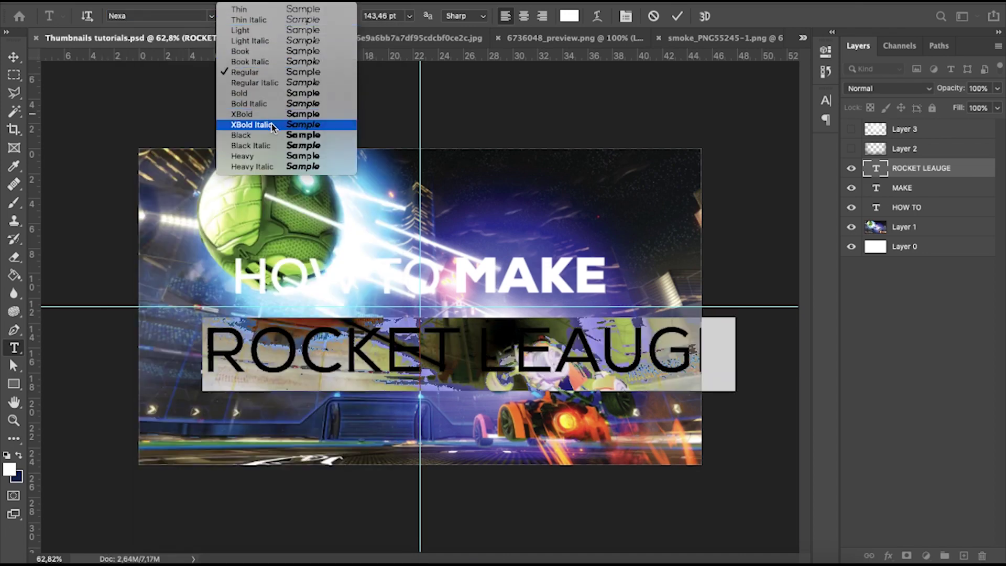
{"action": "left_click", "coordinate": [267, 138]}
{"action": "left_click", "coordinate": [14, 56]}
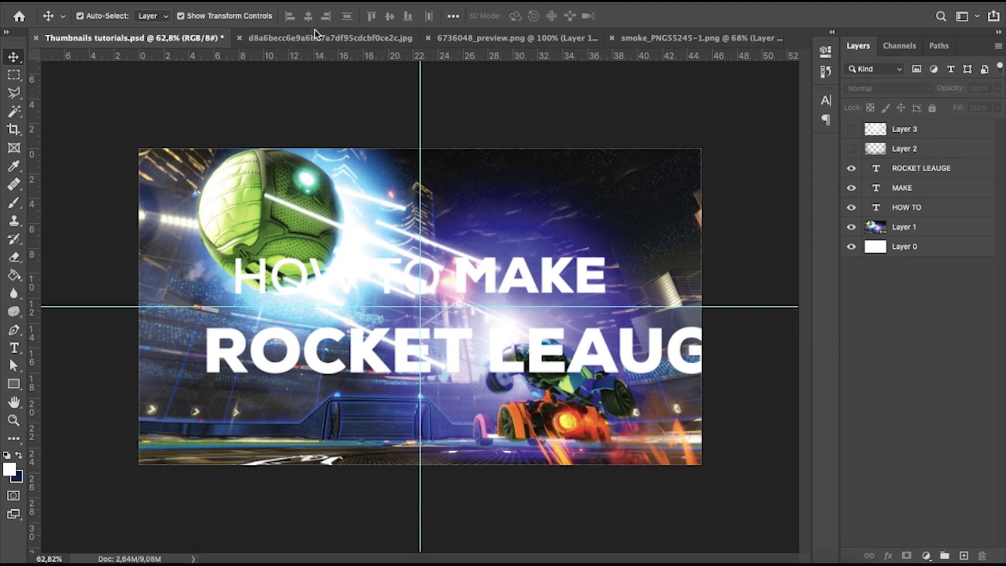
Step: Check the Rocket League logo in 6736048_preview.png and return to Thumbnails tutorials.psd
{"action": "left_click", "coordinate": [296, 39]}
{"action": "left_click", "coordinate": [105, 40]}
{"action": "left_click", "coordinate": [508, 37]}
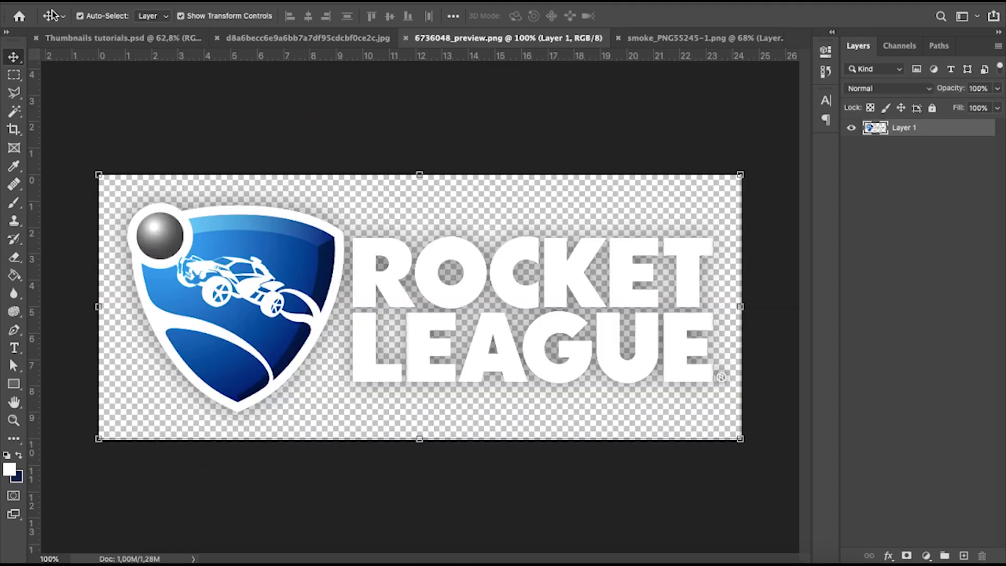
{"action": "left_click", "coordinate": [78, 38]}
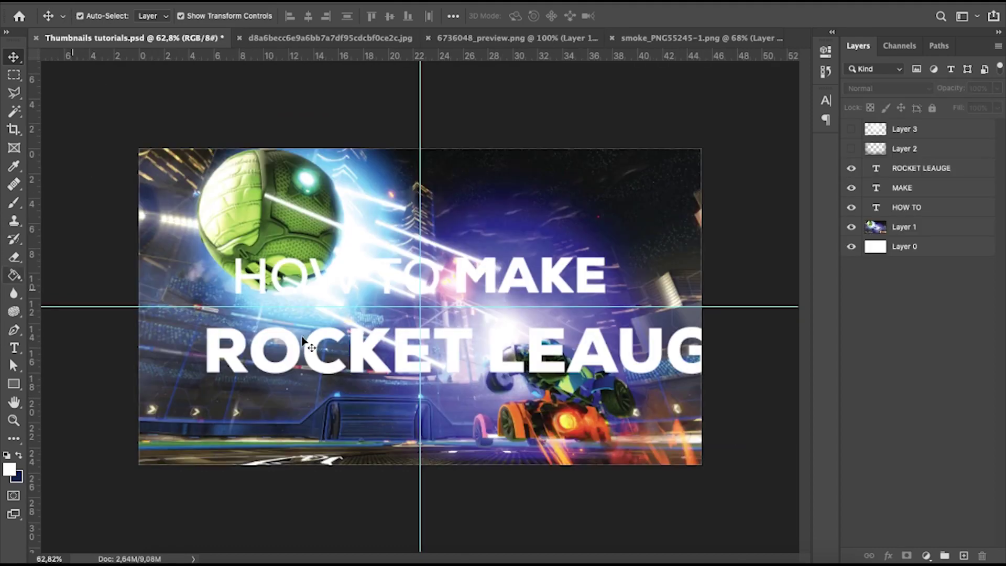
Step: Scale ROCKET LEAUGE down to the width of the HOW TO MAKE line and centre it directly below
{"action": "left_click", "coordinate": [453, 353]}
{"action": "key", "text": "ctrl+t"}
{"action": "left_click_drag", "start_coordinate": [755, 390], "coordinate": [700, 381]}
{"action": "left_click_drag", "start_coordinate": [571, 356], "coordinate": [515, 352]}
{"action": "left_click_drag", "start_coordinate": [648, 380], "coordinate": [575, 332]}
{"action": "left_click", "coordinate": [14, 57]}
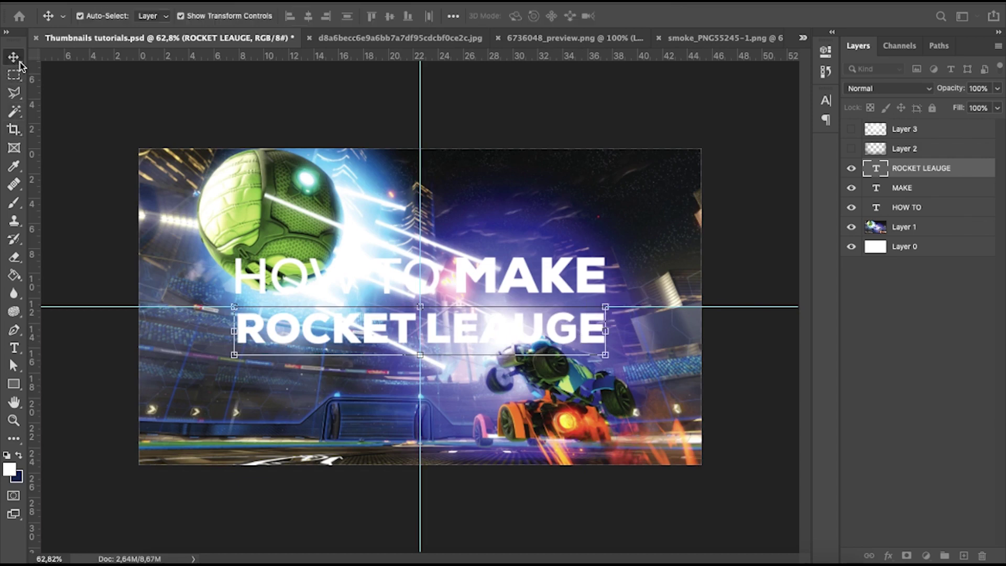
{"action": "key", "text": "ctrl+t"}
{"action": "left_click_drag", "start_coordinate": [606, 354], "coordinate": [608, 357]}
{"action": "left_click", "coordinate": [14, 57]}
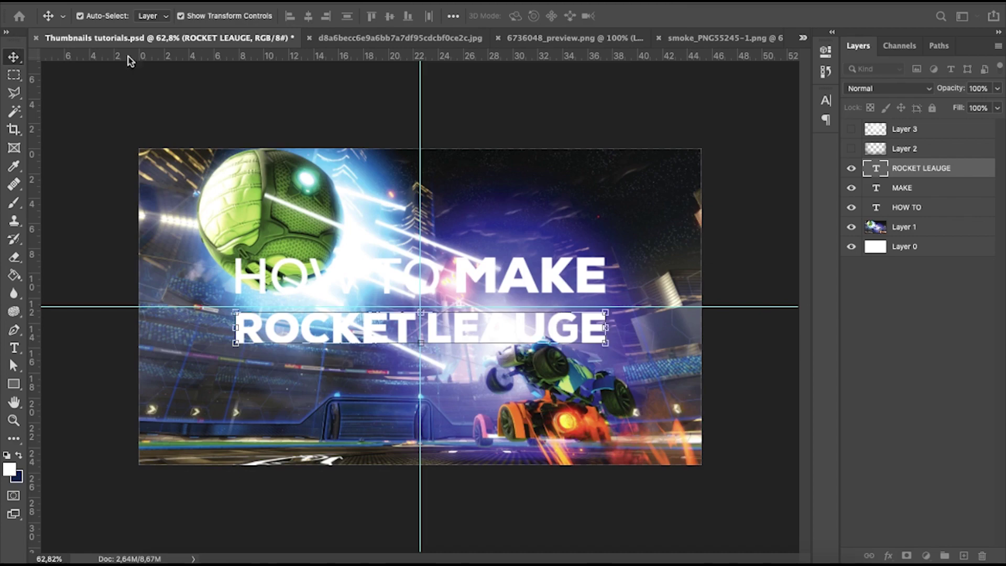
Step: Move ROCKET LEAUGE slightly up towards the HOW TO MAKE line and check the spacing
{"action": "scroll", "coordinate": [424, 327], "scroll_direction": "up", "scroll_amount": 3}
{"action": "left_click_drag", "start_coordinate": [440, 333], "coordinate": [440, 324]}
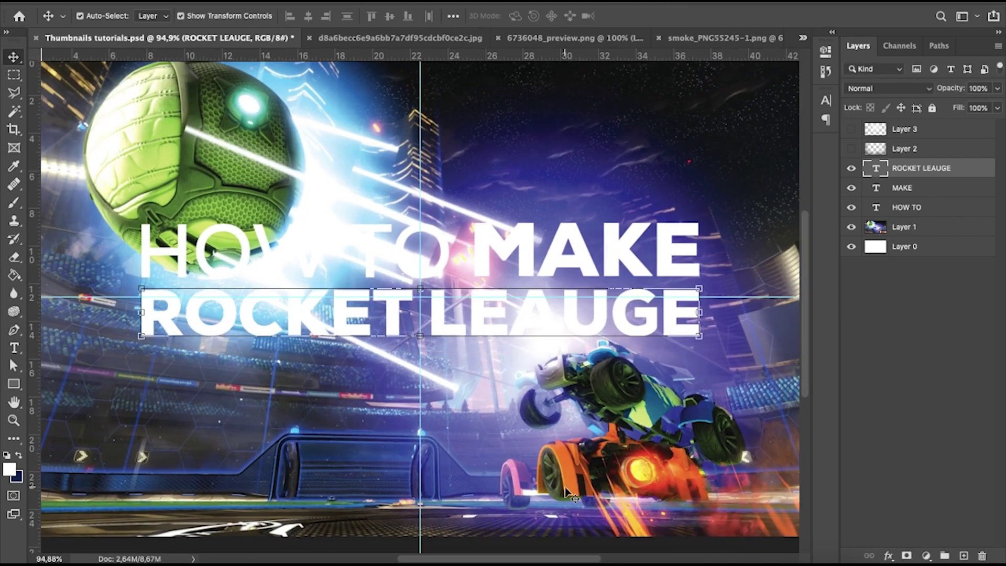
{"action": "scroll", "coordinate": [567, 490], "scroll_direction": "down", "scroll_amount": 1}
{"action": "scroll", "coordinate": [565, 487], "scroll_direction": "down", "scroll_amount": 2}
{"action": "scroll", "coordinate": [566, 481], "scroll_direction": "up", "scroll_amount": 2}
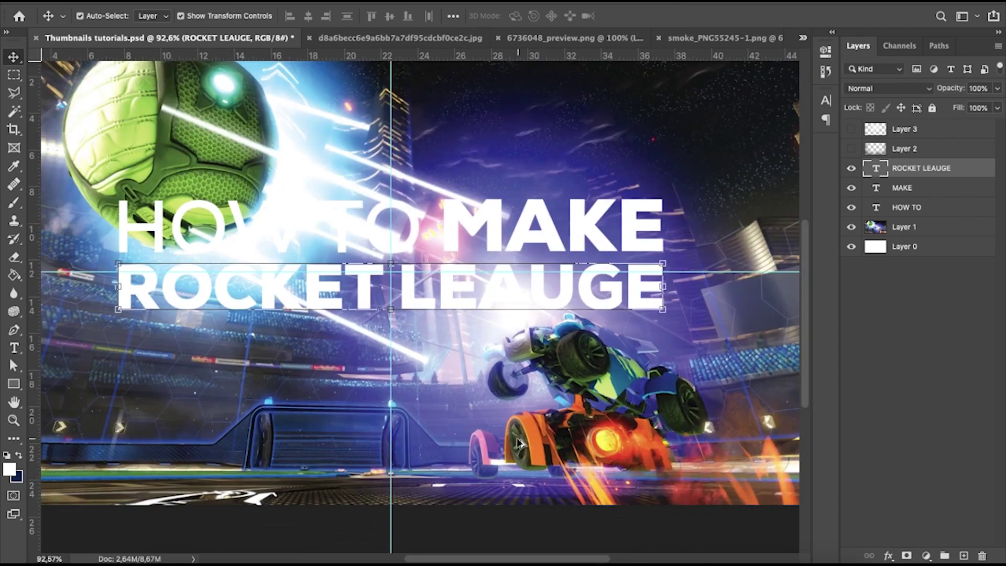
{"action": "scroll", "coordinate": [516, 438], "scroll_direction": "down", "scroll_amount": 4}
{"action": "scroll", "coordinate": [524, 434], "scroll_direction": "up", "scroll_amount": 1}
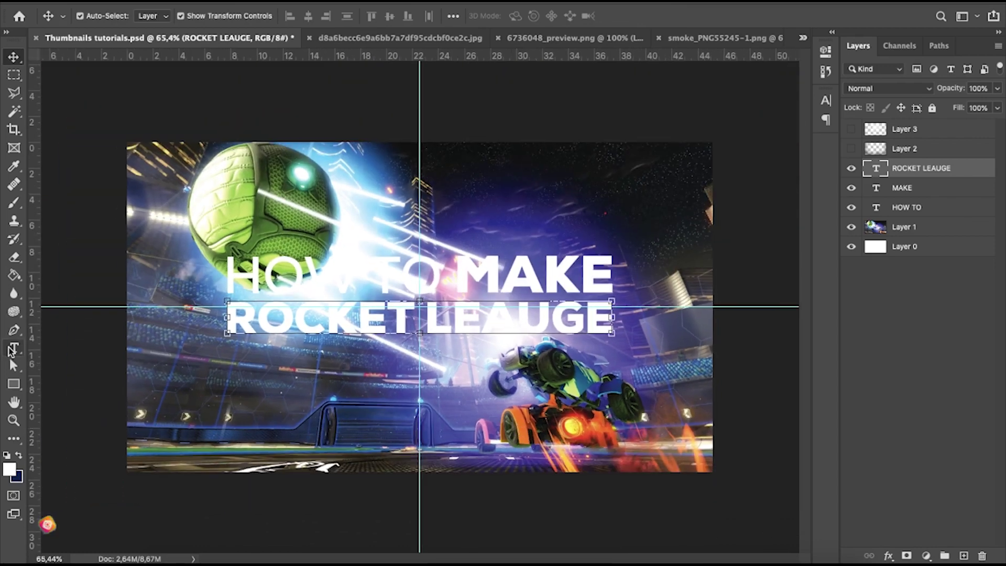
Step: Add a third text layer reading THUMBNAIL in Nexa Black
{"action": "left_click", "coordinate": [12, 350]}
{"action": "left_click", "coordinate": [368, 405]}
{"action": "type", "text": "THU"}
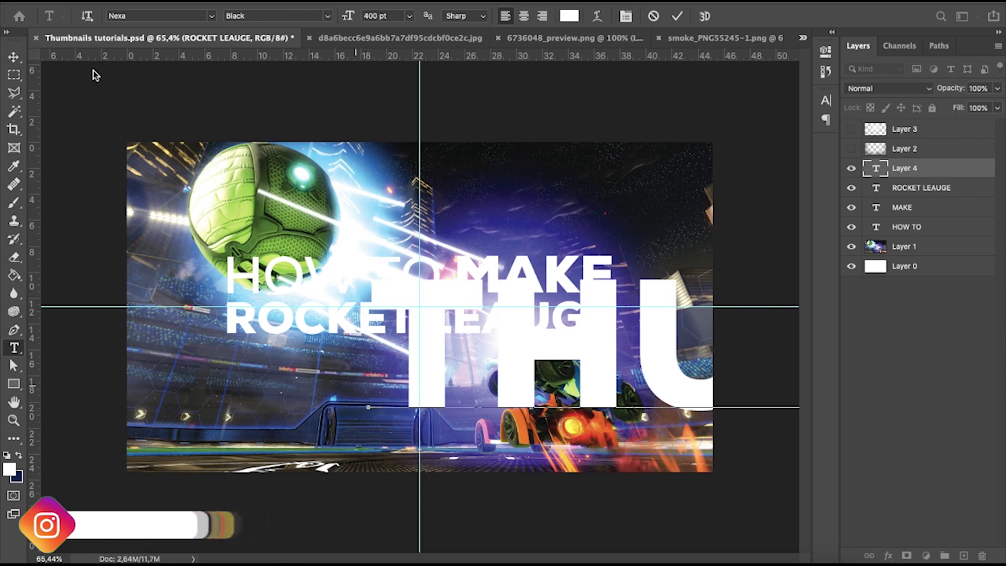
{"action": "left_click", "coordinate": [14, 56]}
Step: Scale the THUMBNAIL text down to about 34% and centre it horizontally below ROCKET LEAUGE
{"action": "left_click_drag", "start_coordinate": [600, 344], "coordinate": [241, 322]}
{"action": "key", "text": "ctrl+t"}
{"action": "scroll", "coordinate": [316, 410], "scroll_direction": "down", "scroll_amount": 2}
{"action": "left_click_drag", "start_coordinate": [72, 423], "coordinate": [141, 385]}
{"action": "left_click_drag", "start_coordinate": [82, 422], "coordinate": [199, 378]}
{"action": "key", "text": "Escape"}
{"action": "left_click_drag", "start_coordinate": [76, 329], "coordinate": [394, 330]}
{"action": "left_click_drag", "start_coordinate": [584, 348], "coordinate": [452, 376]}
{"action": "key", "text": "super+plus"}
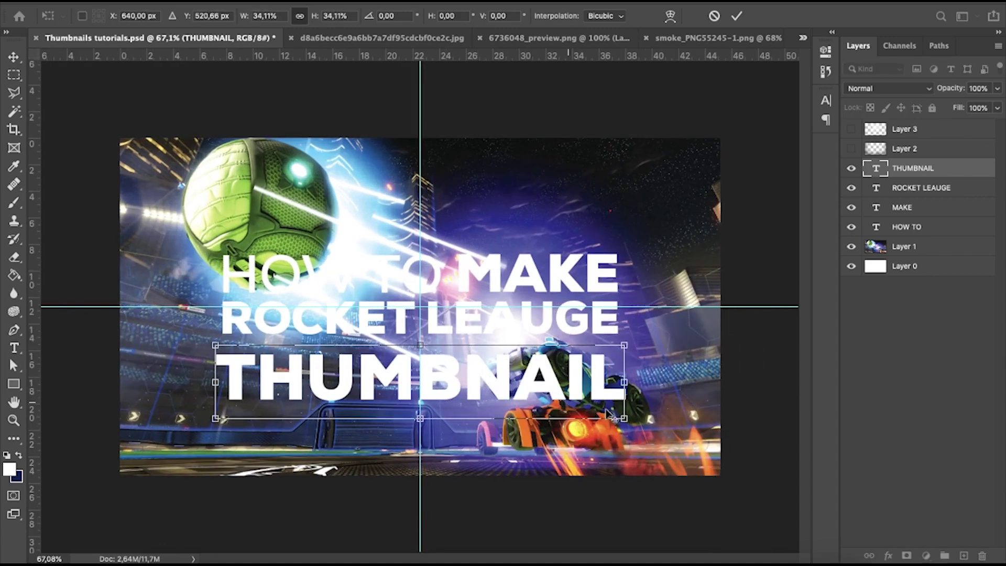
Step: Reduce THUMBNAIL slightly further so its width matches the two text lines above
{"action": "left_click_drag", "start_coordinate": [620, 414], "coordinate": [618, 414]}
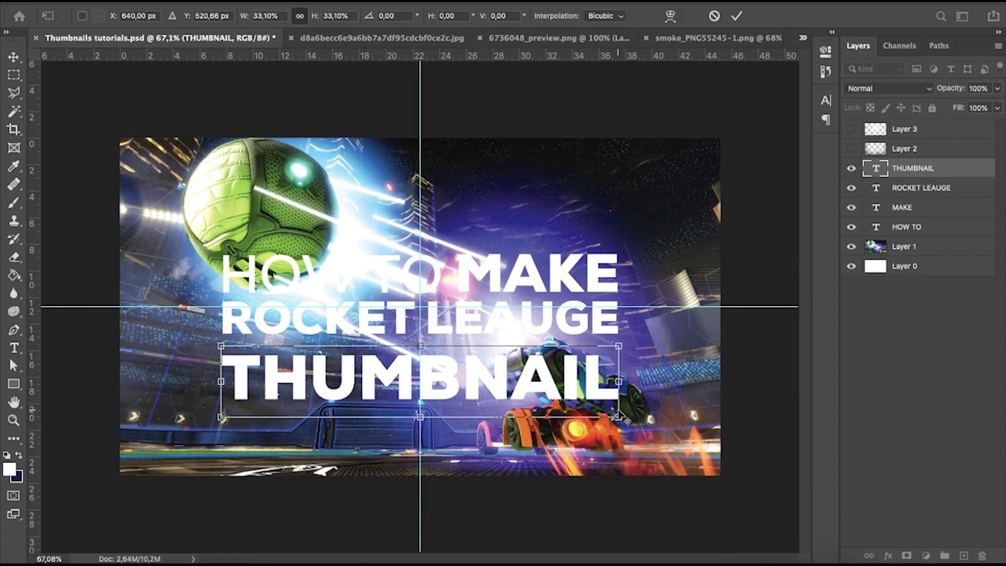
{"action": "left_click_drag", "start_coordinate": [612, 412], "coordinate": [615, 414]}
{"action": "key", "text": "Return"}
Step: Try moving THUMBNAIL up close to ROCKET LEAUGE, and undo the move
{"action": "left_click_drag", "start_coordinate": [403, 390], "coordinate": [402, 369]}
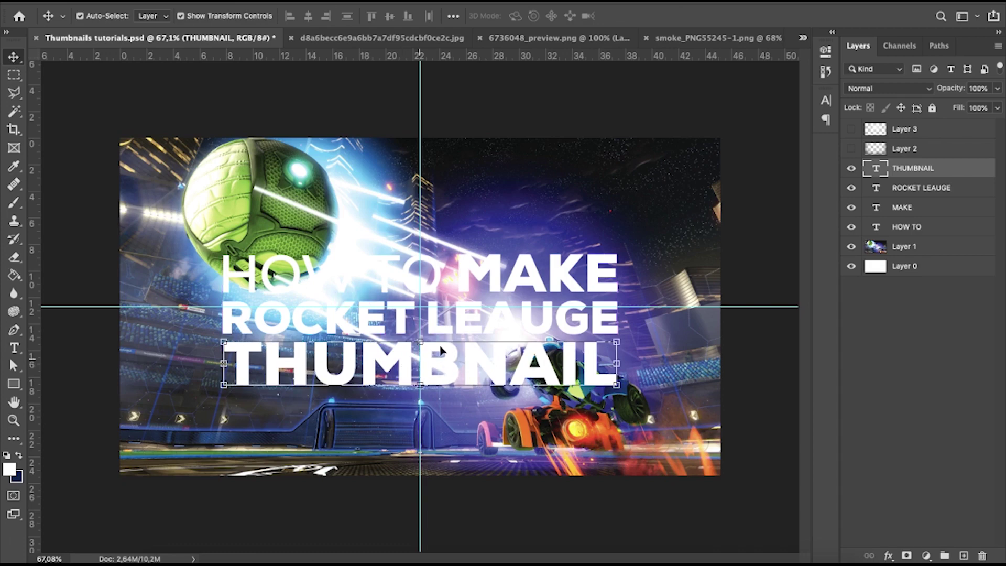
{"action": "scroll", "coordinate": [419, 367], "scroll_direction": "up", "scroll_amount": 3}
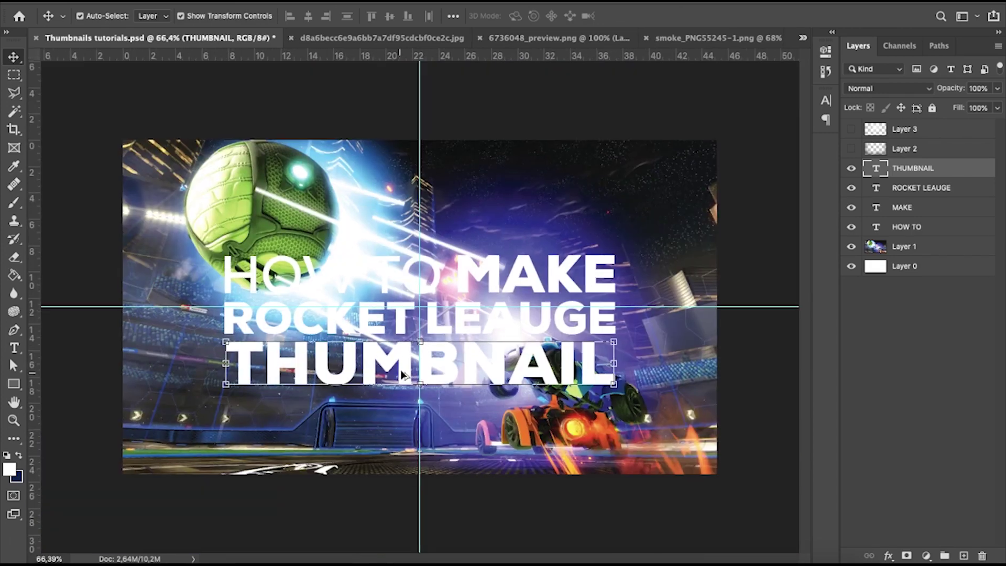
{"action": "scroll", "coordinate": [412, 365], "scroll_direction": "down", "scroll_amount": 3}
{"action": "key", "text": "super+z"}
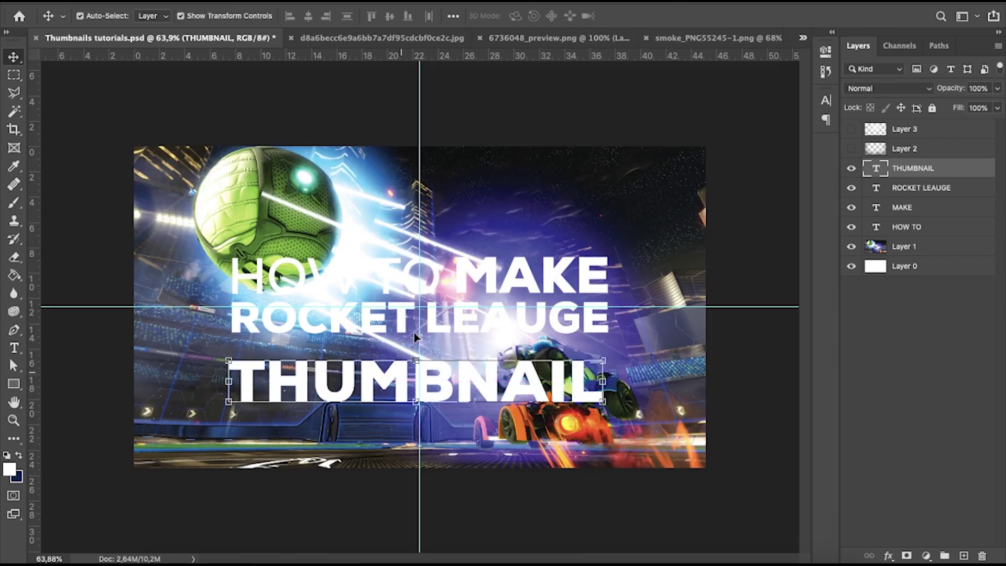
Step: Re-centre THUMBNAIL under the title and move HOW TO and MAKE up together for a wider gap above ROCKET LEAUGE
{"action": "left_click_drag", "start_coordinate": [438, 381], "coordinate": [446, 381]}
{"action": "left_click_drag", "start_coordinate": [440, 280], "coordinate": [439, 270]}
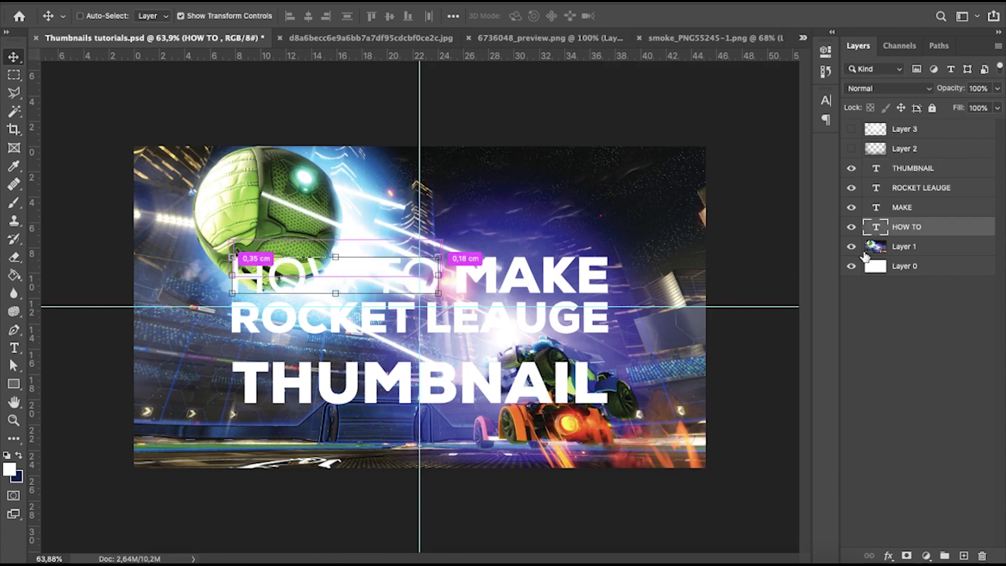
{"action": "left_click", "coordinate": [904, 213], "text": "shift"}
{"action": "left_click_drag", "start_coordinate": [479, 281], "coordinate": [481, 259]}
{"action": "scroll", "coordinate": [492, 325], "scroll_direction": "up", "scroll_amount": 1}
{"action": "scroll", "coordinate": [492, 326], "scroll_direction": "up", "scroll_amount": 3}
Step: Draw a rectangle of about 966 × 102 px over the ROCKET LEAUGE line and place its layer beneath that text
{"action": "left_click", "coordinate": [14, 383]}
{"action": "left_click", "coordinate": [931, 183]}
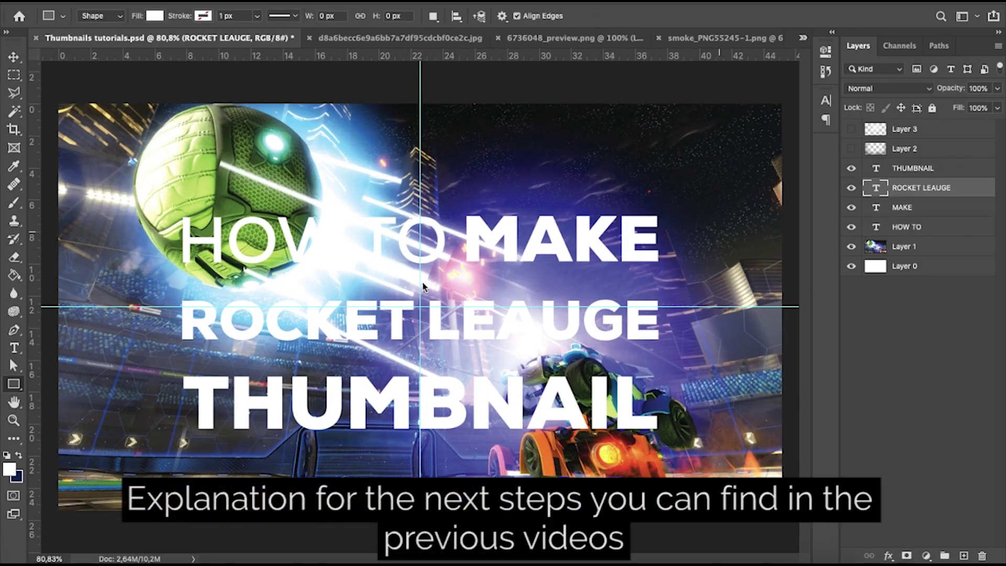
{"action": "left_click_drag", "start_coordinate": [153, 292], "coordinate": [697, 348]}
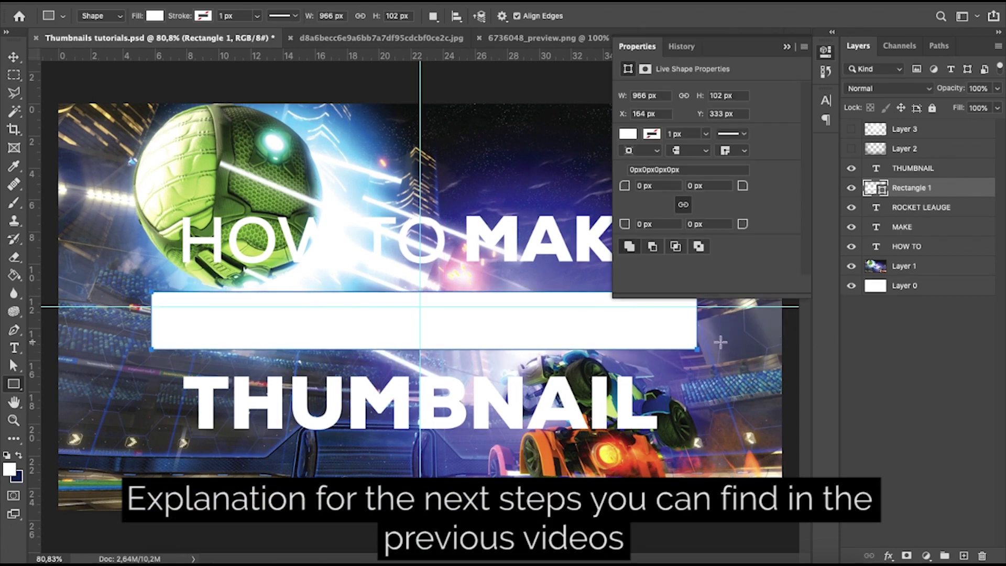
{"action": "left_click_drag", "start_coordinate": [908, 223], "coordinate": [908, 221]}
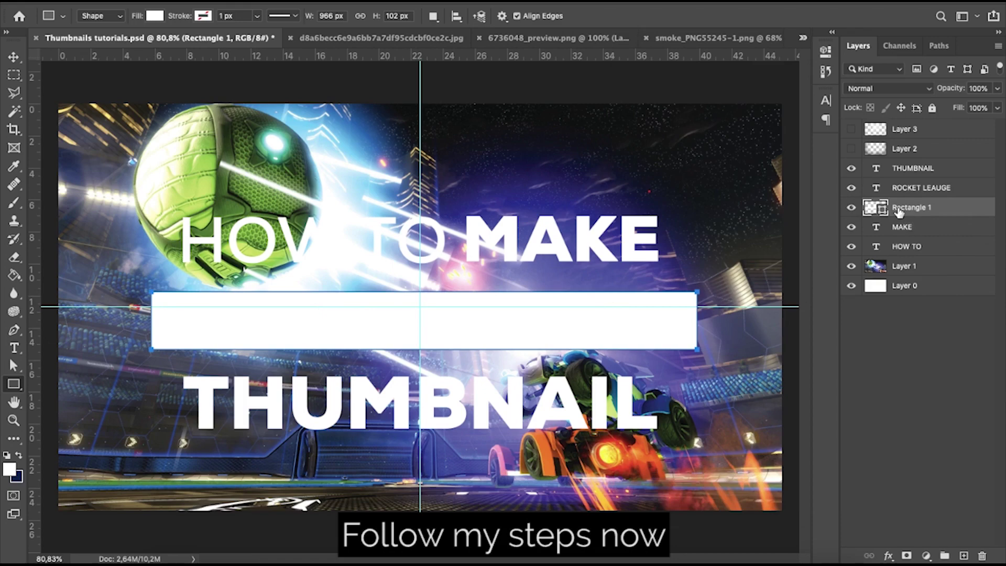
Step: Set the fill colour of the rectangle behind ROCKET LEAUGE to black (000000)
{"action": "double_click", "coordinate": [880, 210]}
{"action": "left_click_drag", "start_coordinate": [666, 440], "coordinate": [641, 501]}
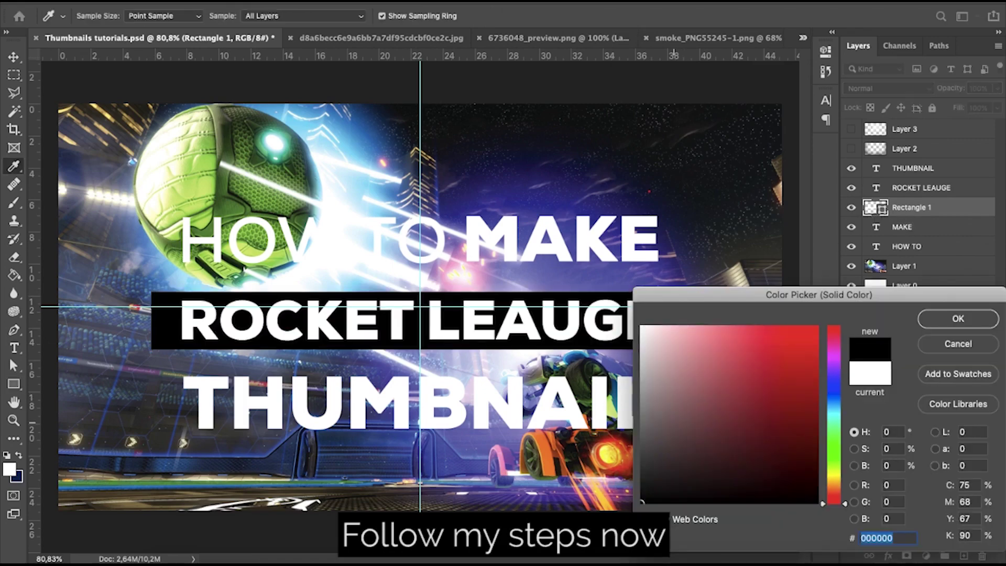
{"action": "left_click", "coordinate": [957, 320]}
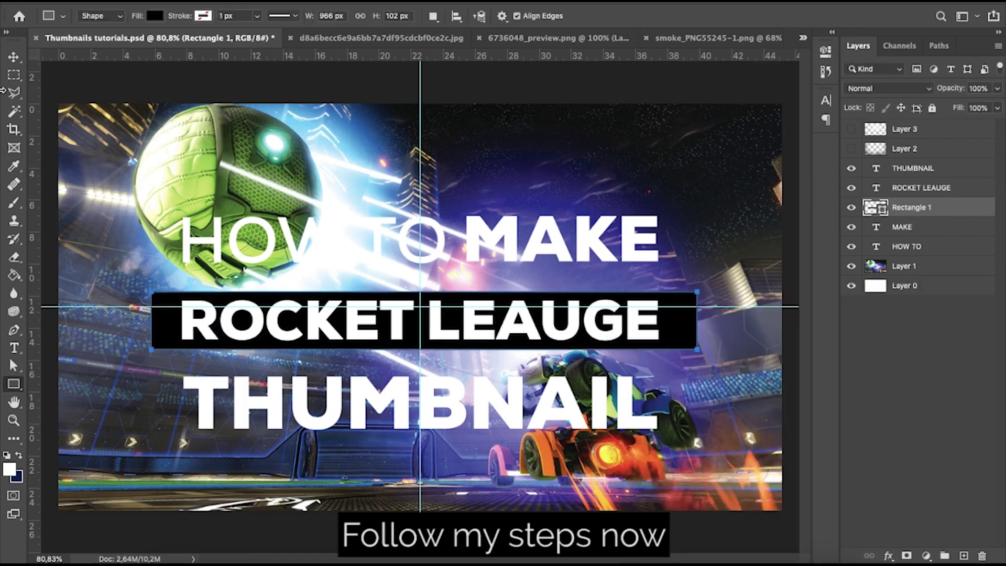
{"action": "left_click", "coordinate": [14, 58]}
{"action": "left_click", "coordinate": [137, 72]}
Step: Stretch the black bar's right end to the canvas's right edge and reduce its height from below
{"action": "scroll", "coordinate": [406, 299], "scroll_direction": "up", "scroll_amount": 2}
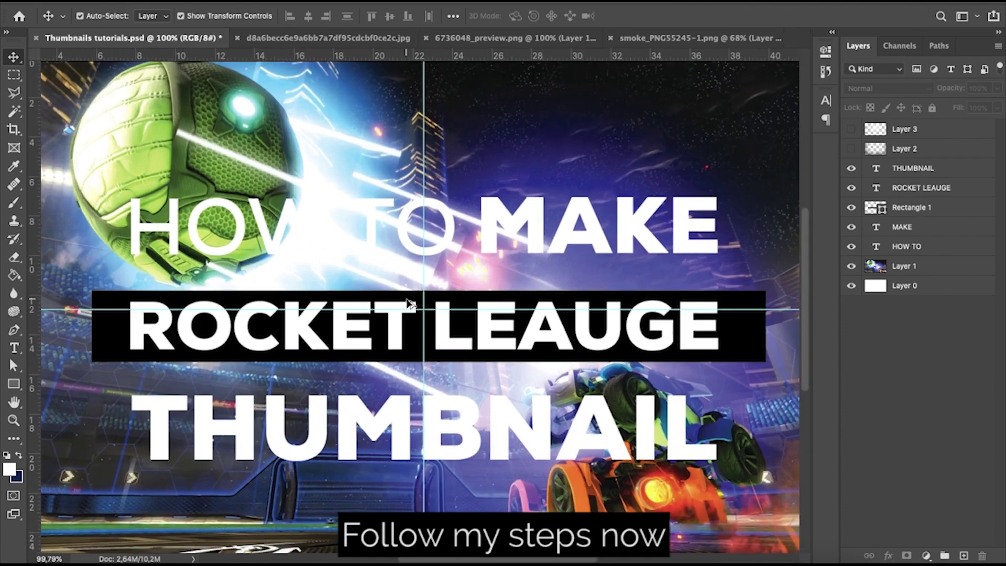
{"action": "left_click", "coordinate": [417, 339]}
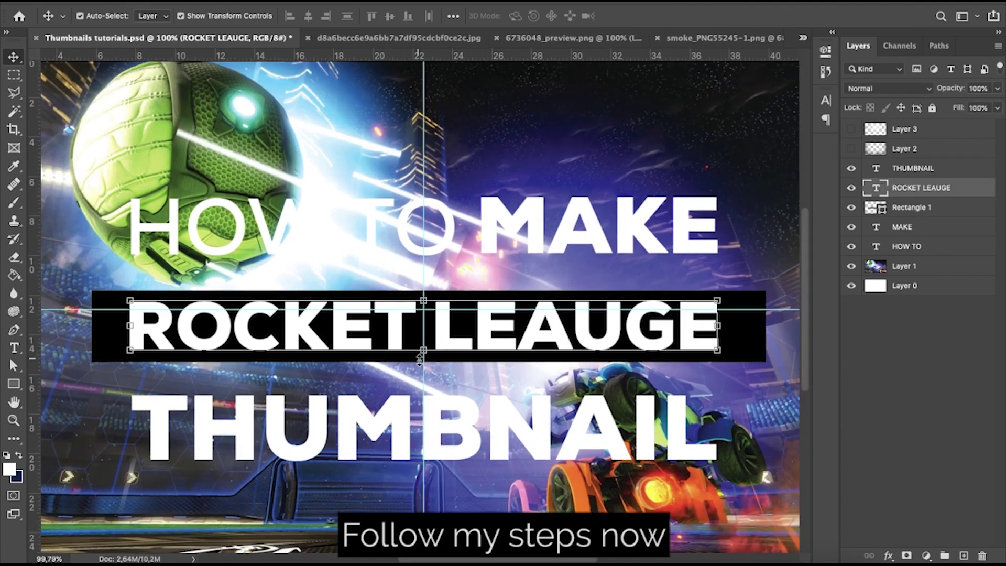
{"action": "left_click", "coordinate": [96, 305]}
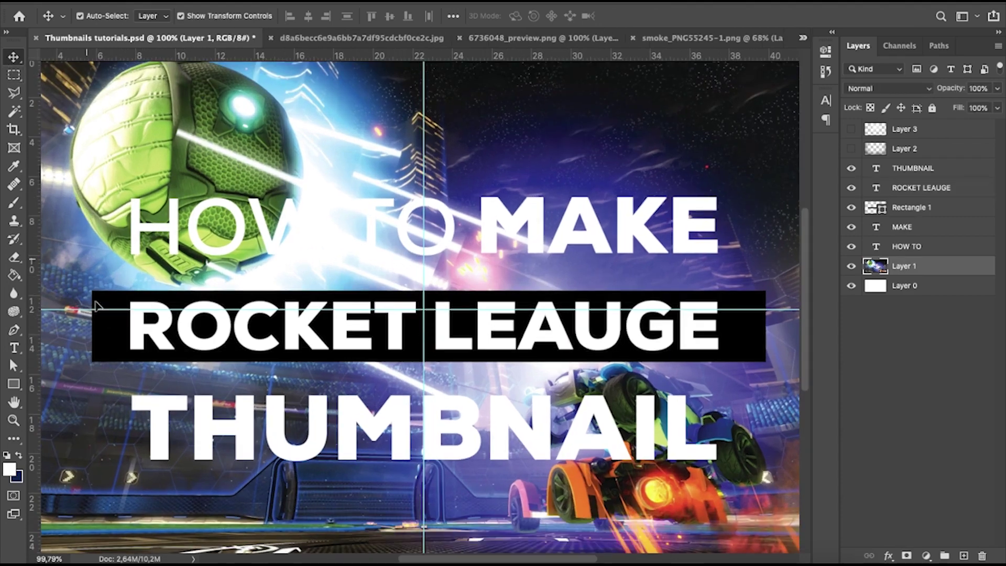
{"action": "left_click", "coordinate": [105, 318]}
{"action": "key", "text": "j"}
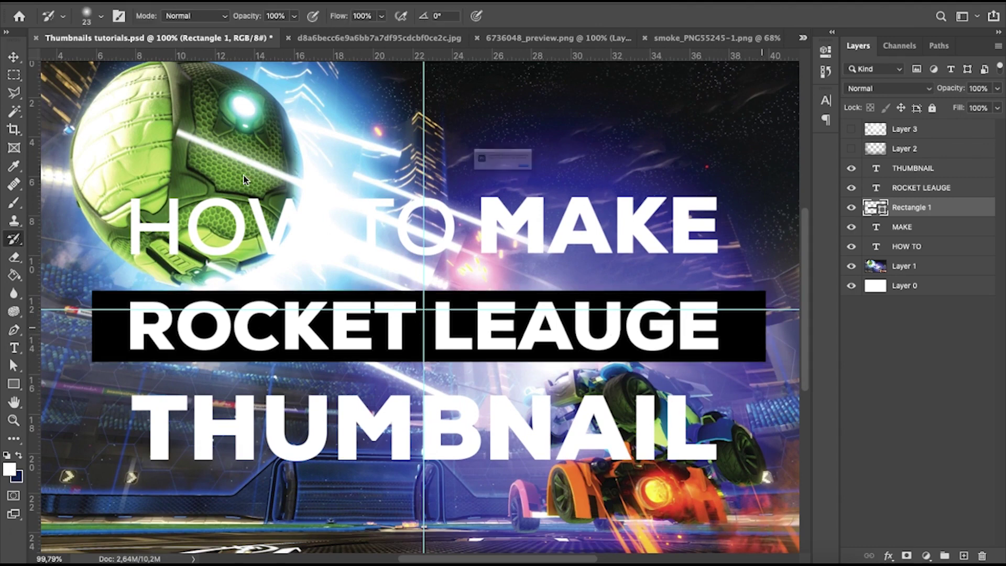
{"action": "left_click", "coordinate": [625, 192]}
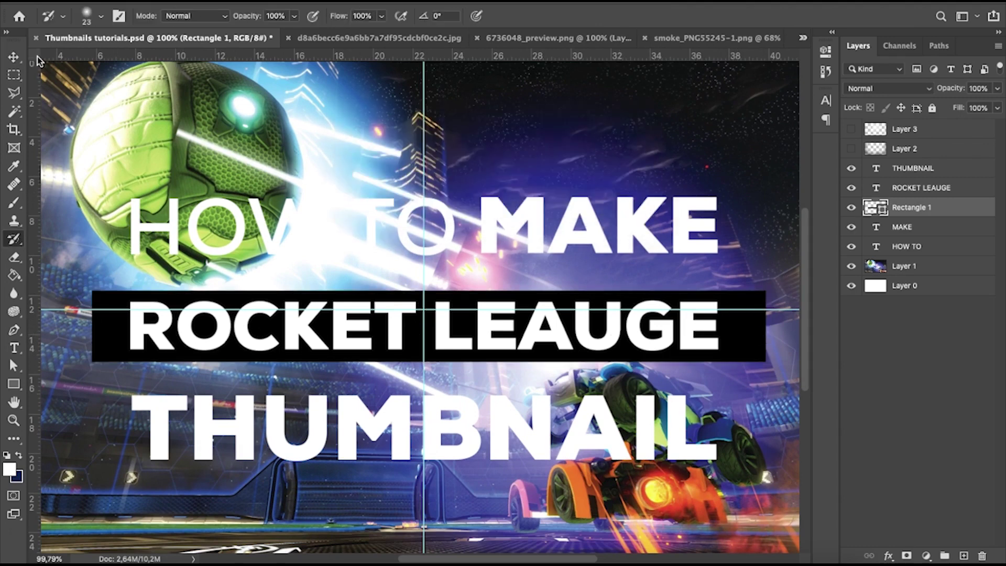
{"action": "left_click", "coordinate": [10, 59]}
{"action": "left_click_drag", "start_coordinate": [766, 326], "coordinate": [809, 322]}
{"action": "left_click_drag", "start_coordinate": [428, 361], "coordinate": [425, 352]}
Step: Centre the ROCKET LEAUGE text horizontally and vertically on the widened black bar
{"action": "left_click", "coordinate": [914, 191], "text": "shift"}
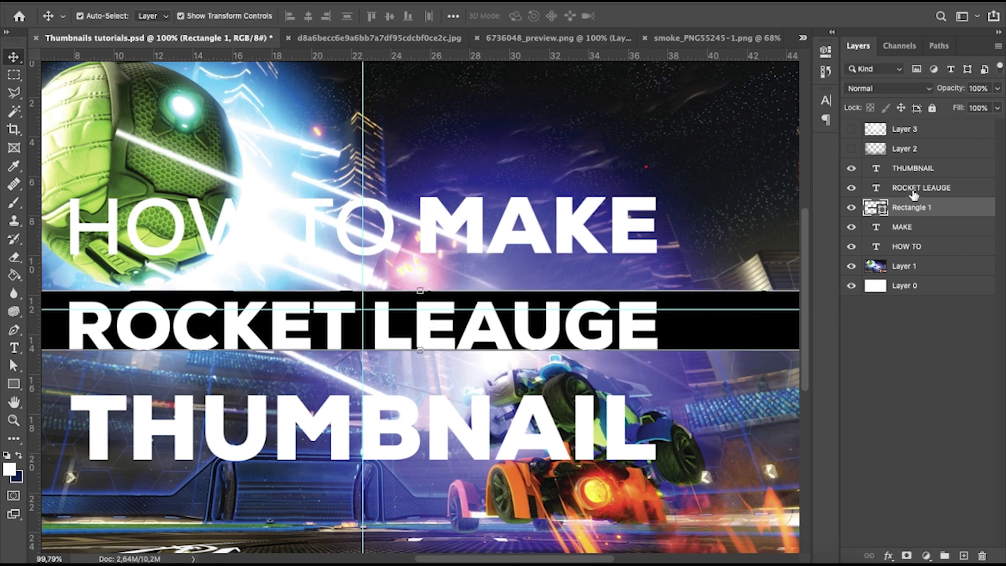
{"action": "left_click", "coordinate": [307, 16]}
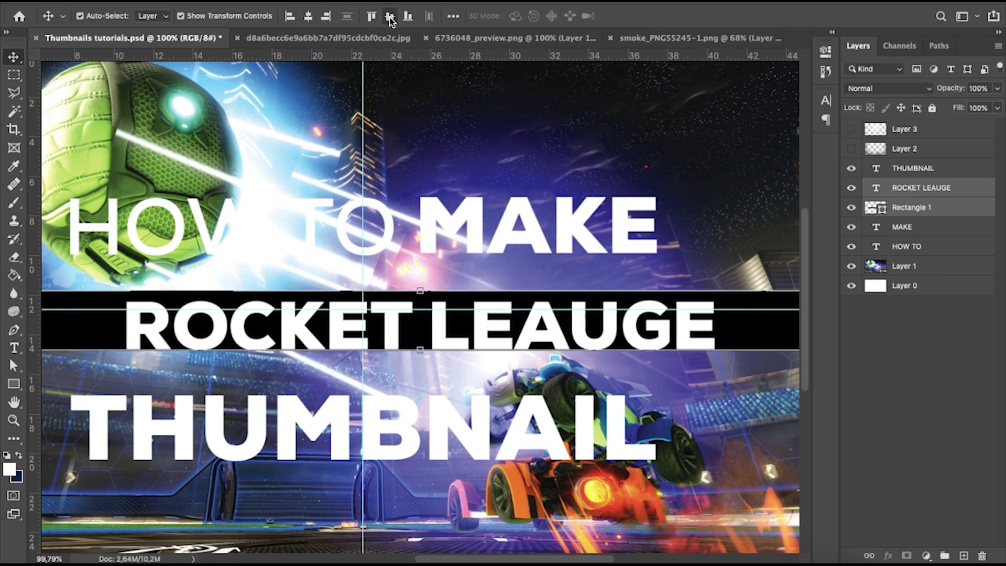
{"action": "left_click", "coordinate": [389, 16]}
Step: Pull the black bar's right end back in from the canvas's right edge, closer to the end of ROCKET LEAUGE
{"action": "scroll", "coordinate": [451, 233], "scroll_direction": "down", "scroll_amount": 2}
{"action": "scroll", "coordinate": [450, 231], "scroll_direction": "up", "scroll_amount": 2}
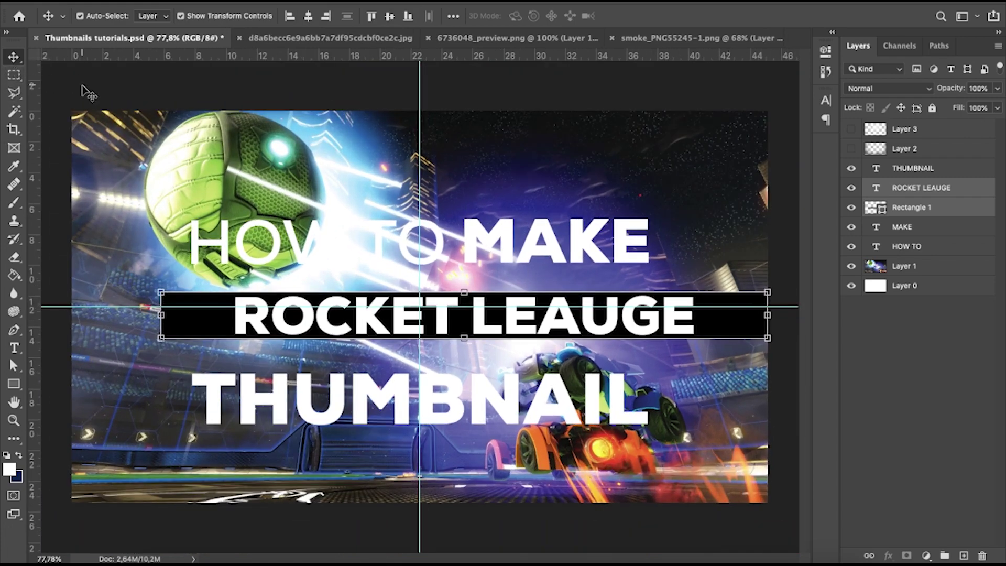
{"action": "left_click", "coordinate": [118, 101]}
{"action": "left_click", "coordinate": [743, 331]}
{"action": "key", "text": "ctrl+t"}
{"action": "left_click_drag", "start_coordinate": [767, 315], "coordinate": [719, 314]}
Step: Align ROCKET LEAUGE with the shortened black bar by horizontal and vertical centres, then deselect both layers
{"action": "left_click", "coordinate": [922, 187], "text": "shift"}
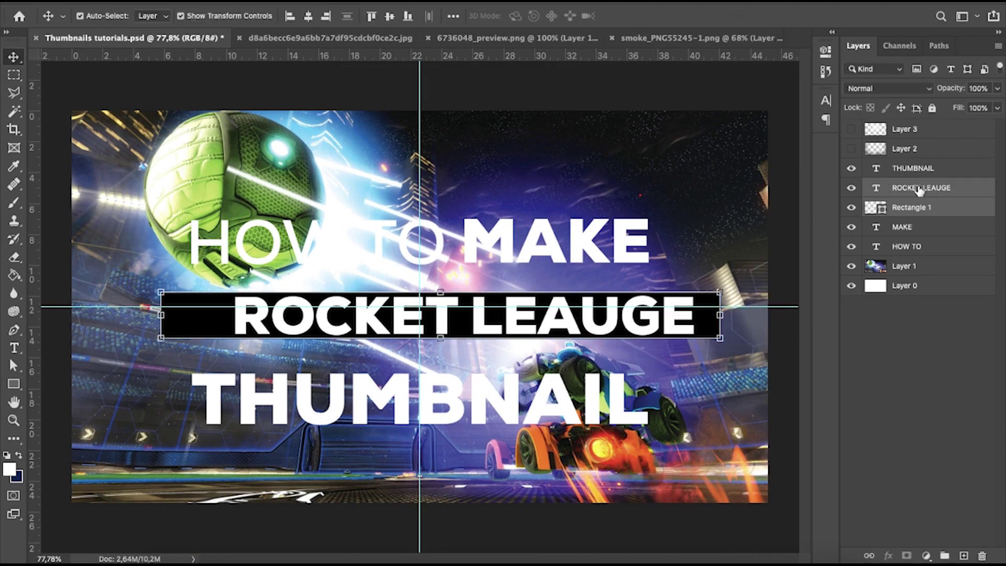
{"action": "left_click", "coordinate": [308, 15]}
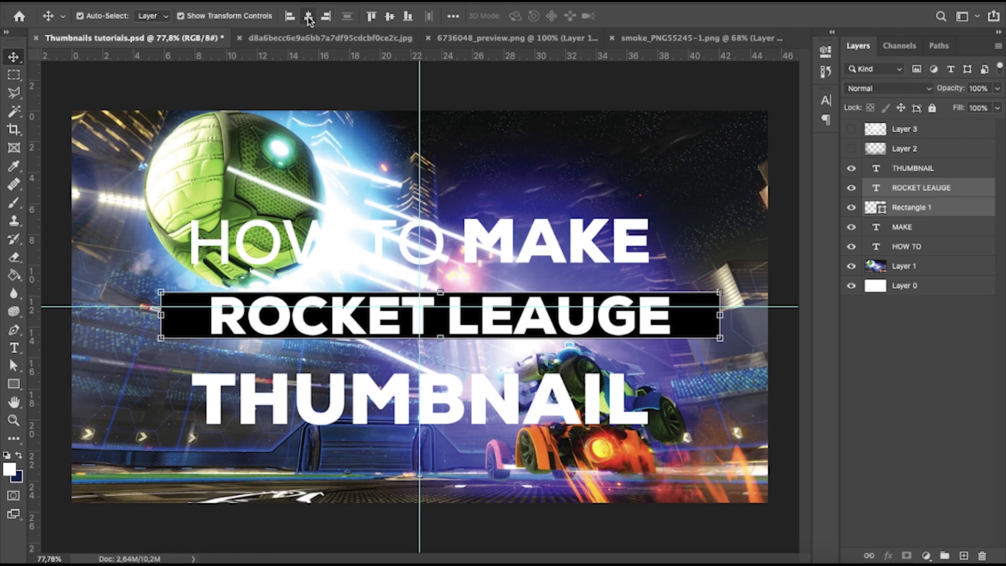
{"action": "left_click", "coordinate": [376, 18]}
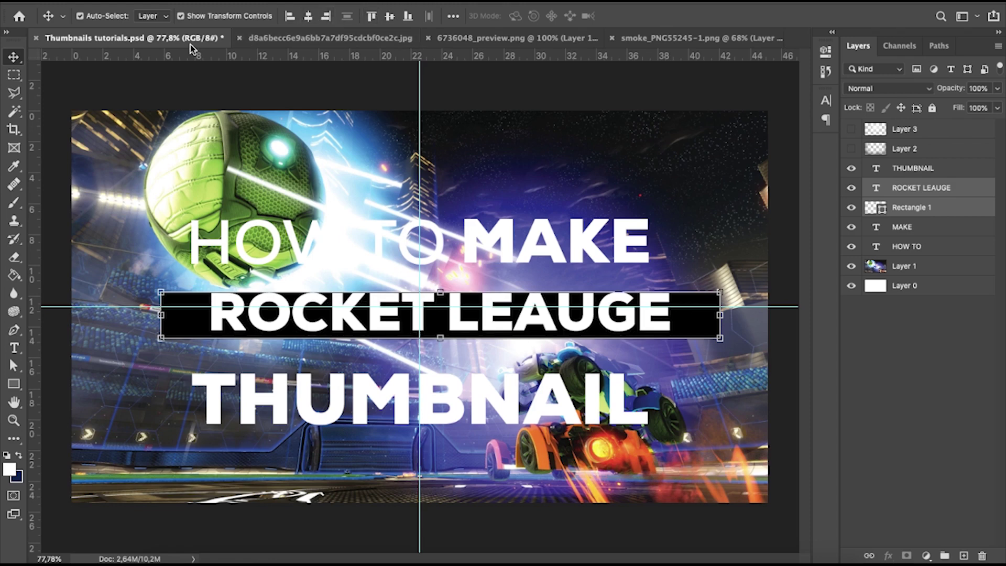
{"action": "left_click", "coordinate": [394, 18]}
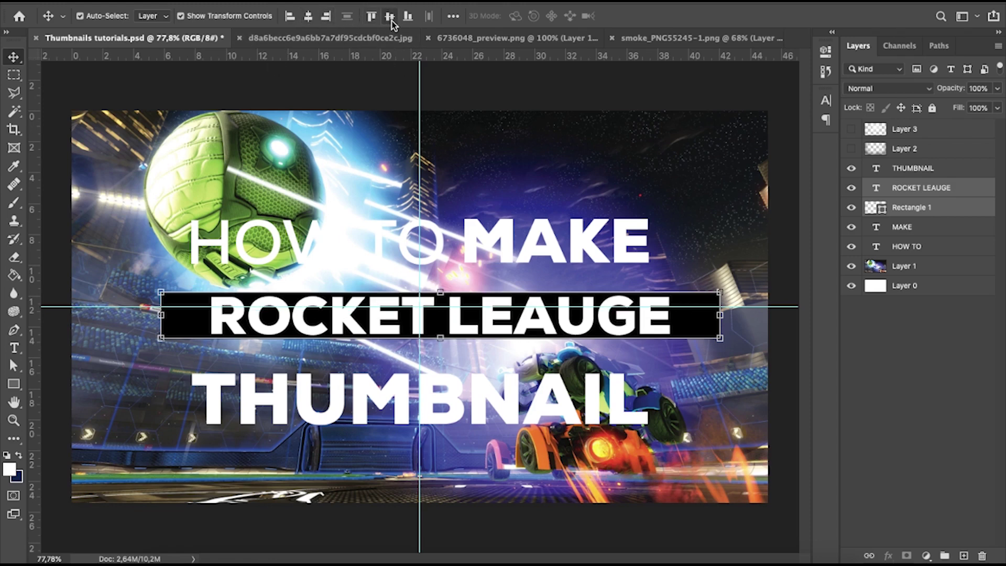
{"action": "left_click", "coordinate": [94, 85]}
Step: Load the ROCKET LEAUGE letter outlines as a selection and select the text layer together with the Rectangle 1 layer
{"action": "scroll", "coordinate": [411, 283], "scroll_direction": "up", "scroll_amount": 1}
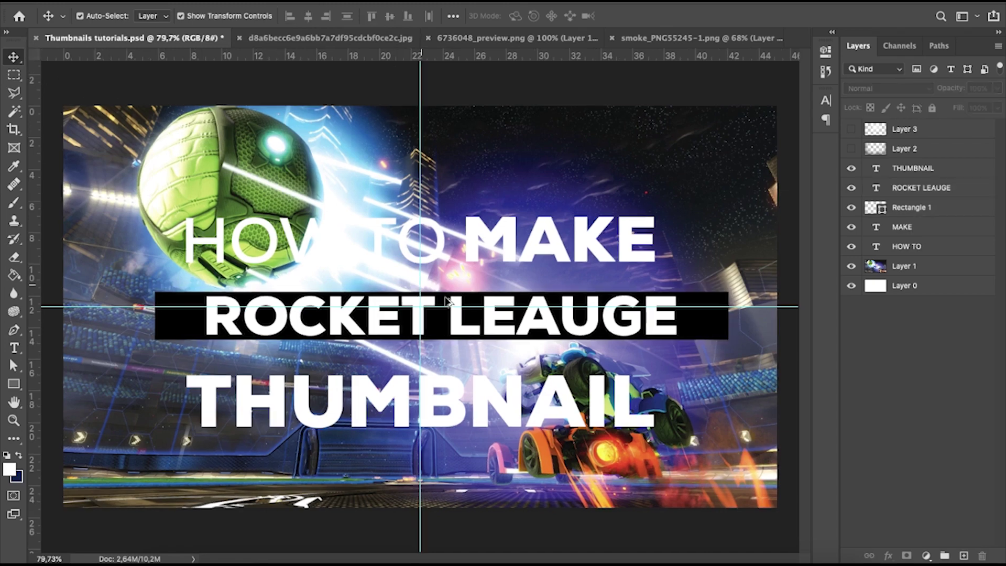
{"action": "scroll", "coordinate": [447, 301], "scroll_direction": "up", "scroll_amount": 3}
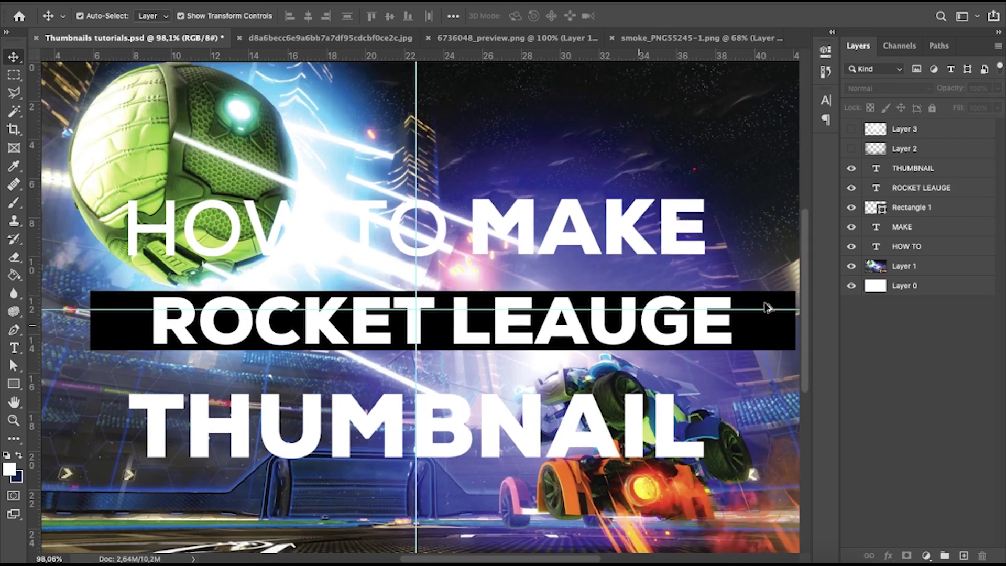
{"action": "left_click", "coordinate": [877, 189]}
{"action": "left_click", "coordinate": [877, 188], "text": "ctrl"}
{"action": "left_click", "coordinate": [911, 209], "text": "shift"}
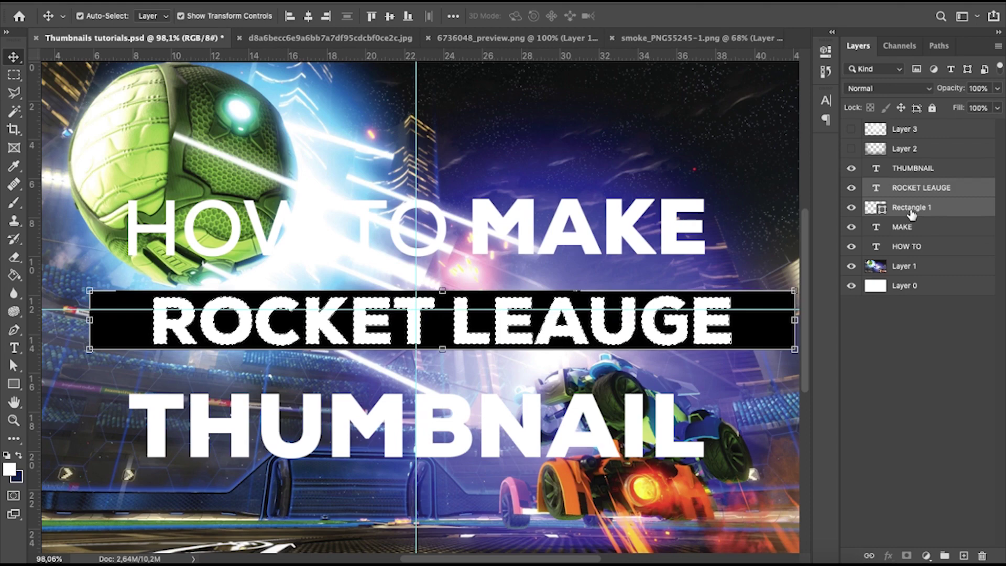
Step: Merge the text and bar into one rasterized layer by way of a smart object and cut the selected letter shapes out of it
{"action": "right_click", "coordinate": [911, 212]}
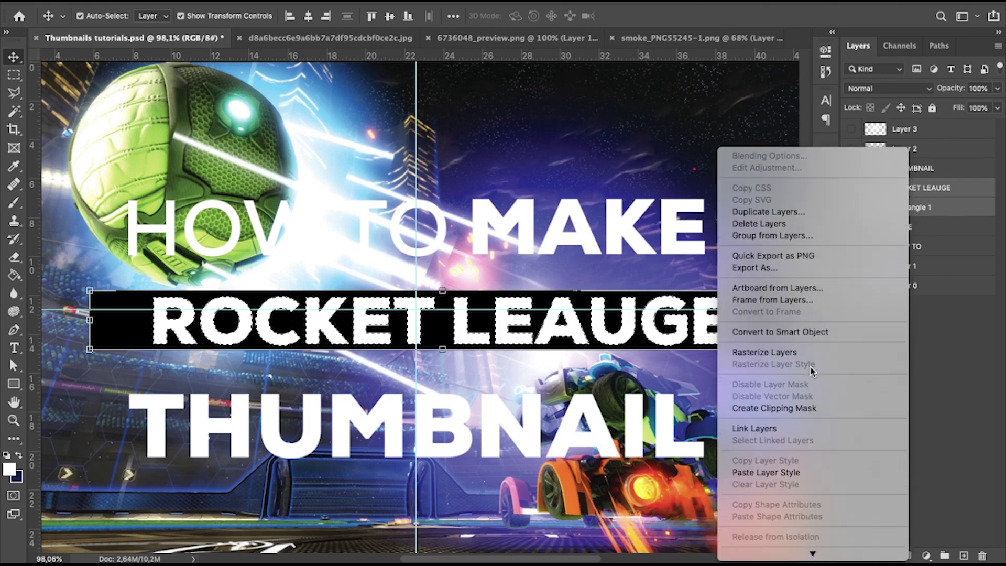
{"action": "scroll", "coordinate": [781, 394], "scroll_direction": "down", "scroll_amount": 2}
{"action": "left_click", "coordinate": [790, 287]}
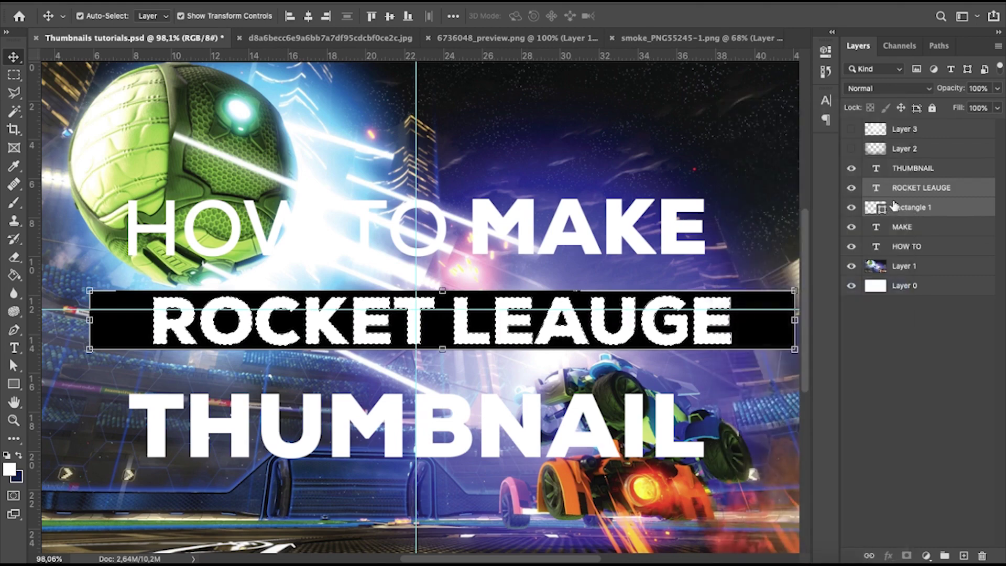
{"action": "right_click", "coordinate": [912, 195]}
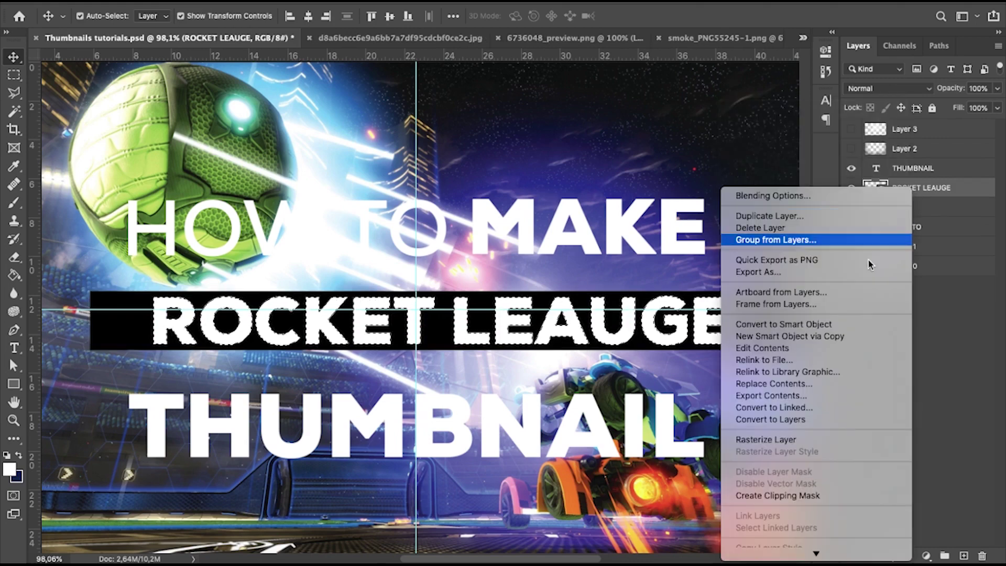
{"action": "left_click", "coordinate": [771, 438]}
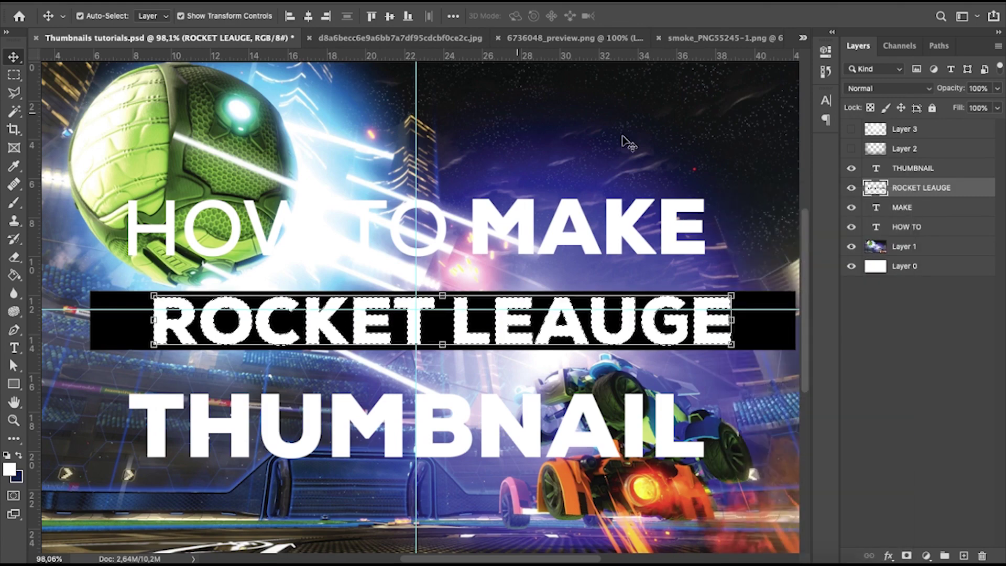
{"action": "key", "text": "BackSpace"}
{"action": "key", "text": "super+d"}
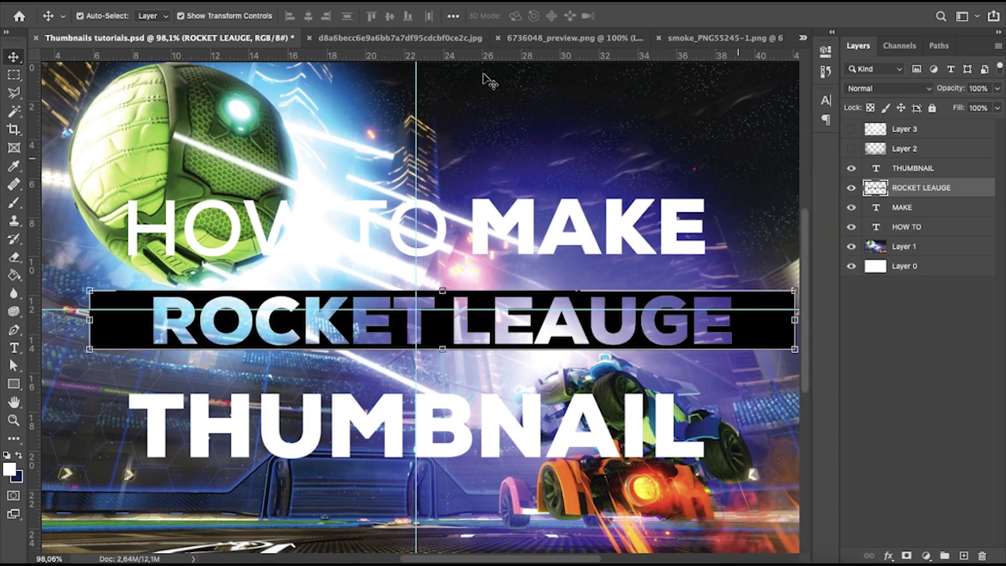
Step: Copy the Rocket League logo from 6736048_preview.png into Thumbnails tutorials.psd, scaled down in the canvas's upper-right corner
{"action": "left_click", "coordinate": [522, 43]}
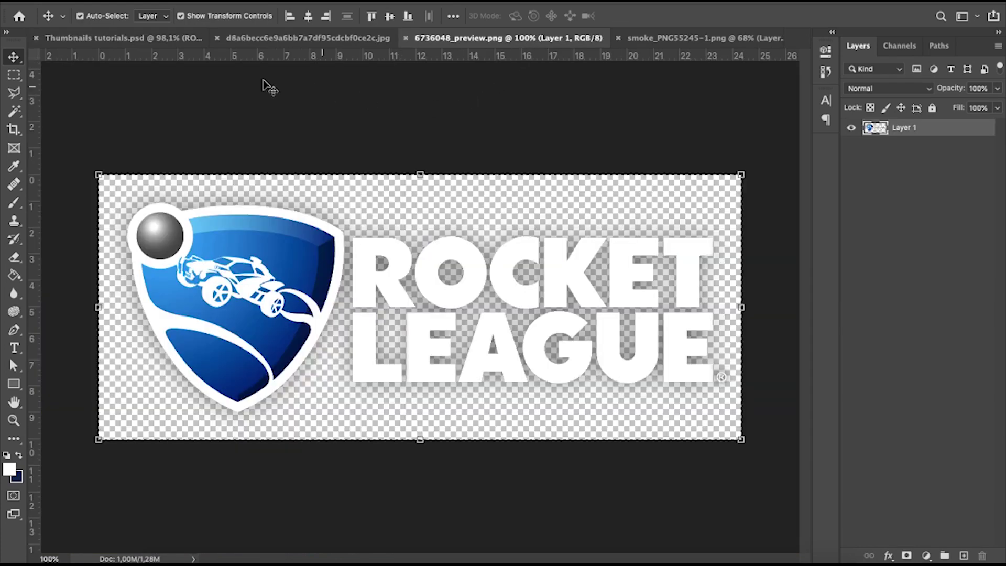
{"action": "left_click_drag", "start_coordinate": [131, 55], "coordinate": [461, 154]}
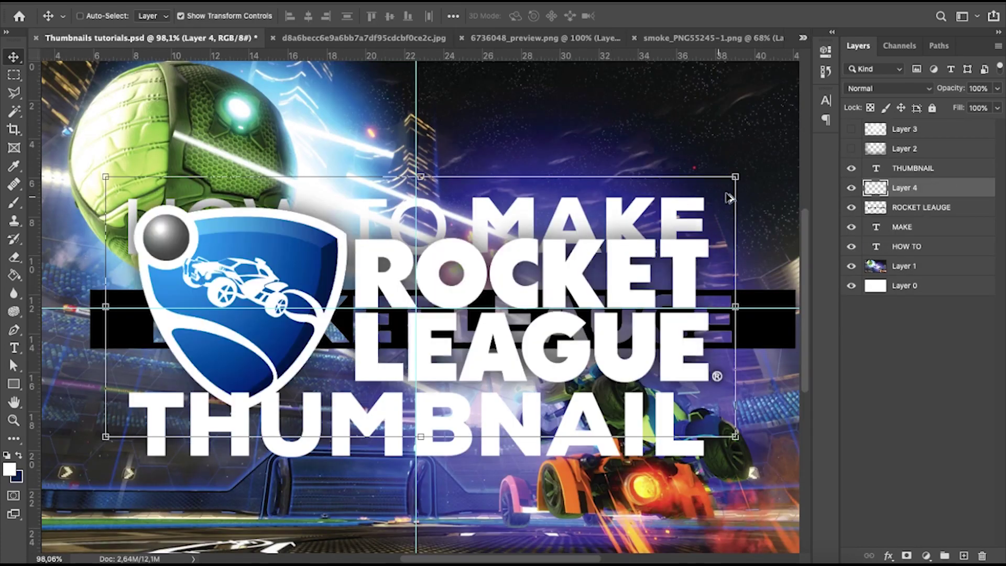
{"action": "left_click_drag", "start_coordinate": [694, 191], "coordinate": [566, 246]}
{"action": "left_click_drag", "start_coordinate": [535, 290], "coordinate": [743, 157]}
{"action": "scroll", "coordinate": [749, 152], "scroll_direction": "down", "scroll_amount": 5}
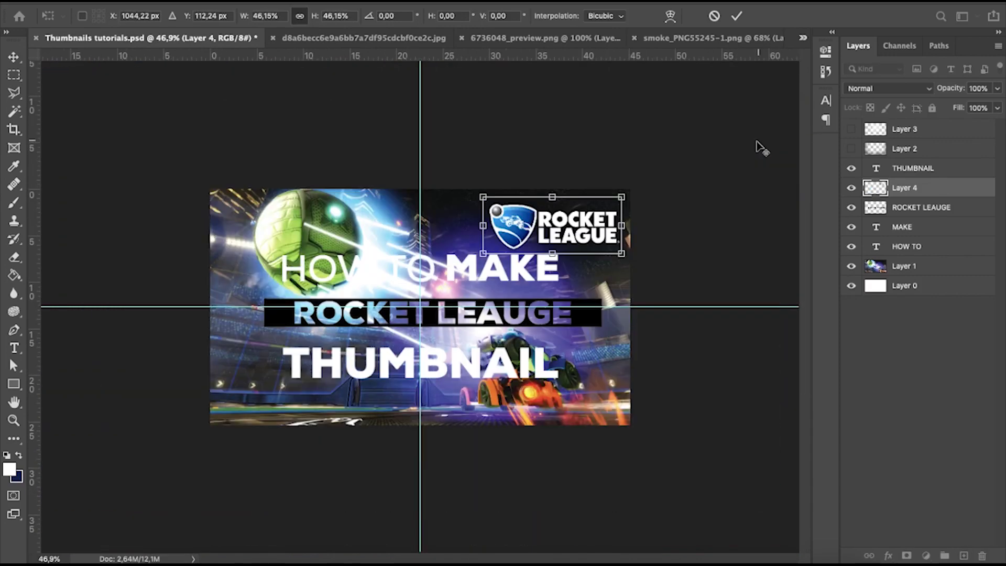
{"action": "left_click_drag", "start_coordinate": [623, 199], "coordinate": [603, 205]}
{"action": "left_click_drag", "start_coordinate": [550, 226], "coordinate": [579, 209]}
{"action": "key", "text": "Return"}
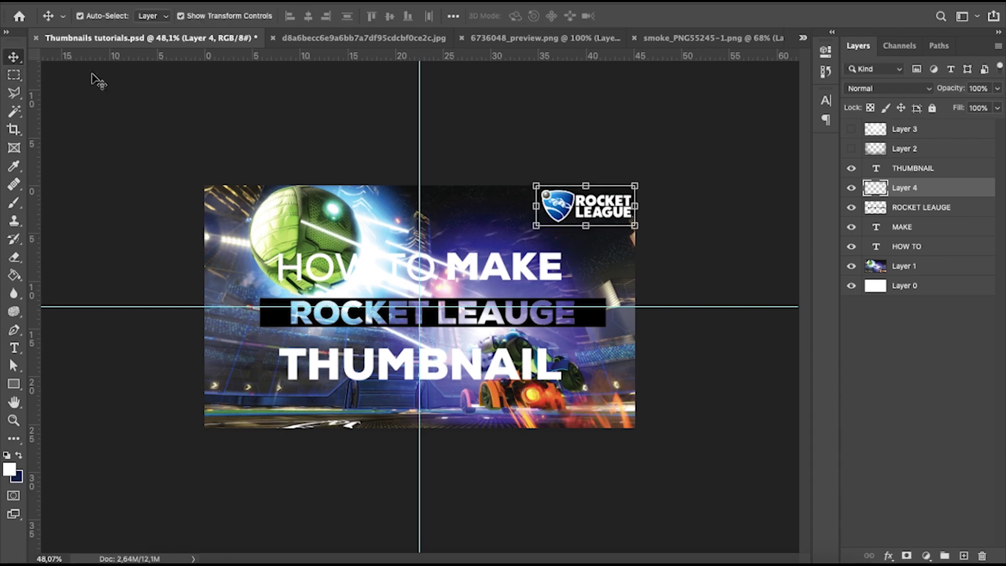
Step: Select the cut-out ROCKET LEAUGE bar layer and activate the Polygonal Lasso tool
{"action": "scroll", "coordinate": [417, 168], "scroll_direction": "up", "scroll_amount": 5}
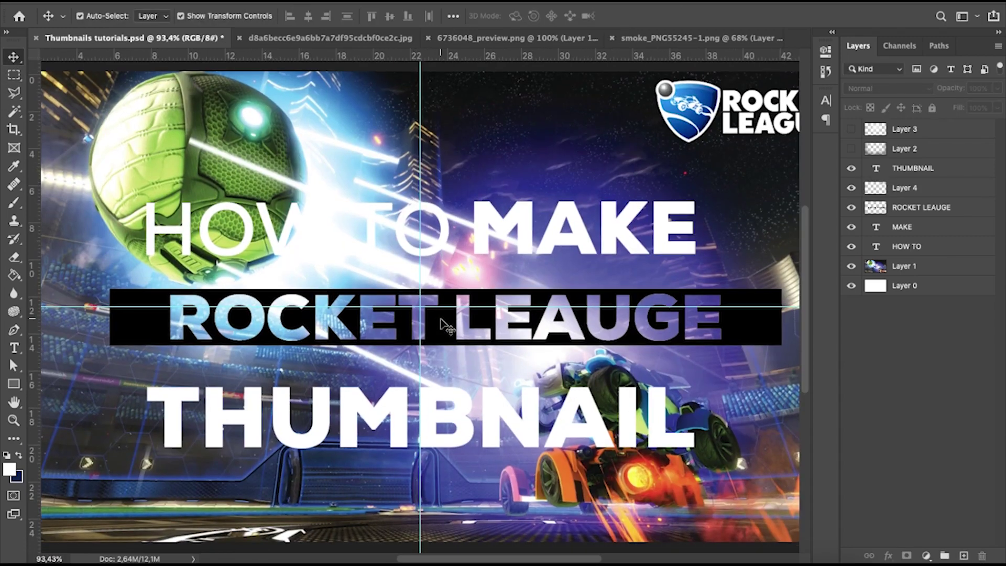
{"action": "left_click", "coordinate": [485, 327]}
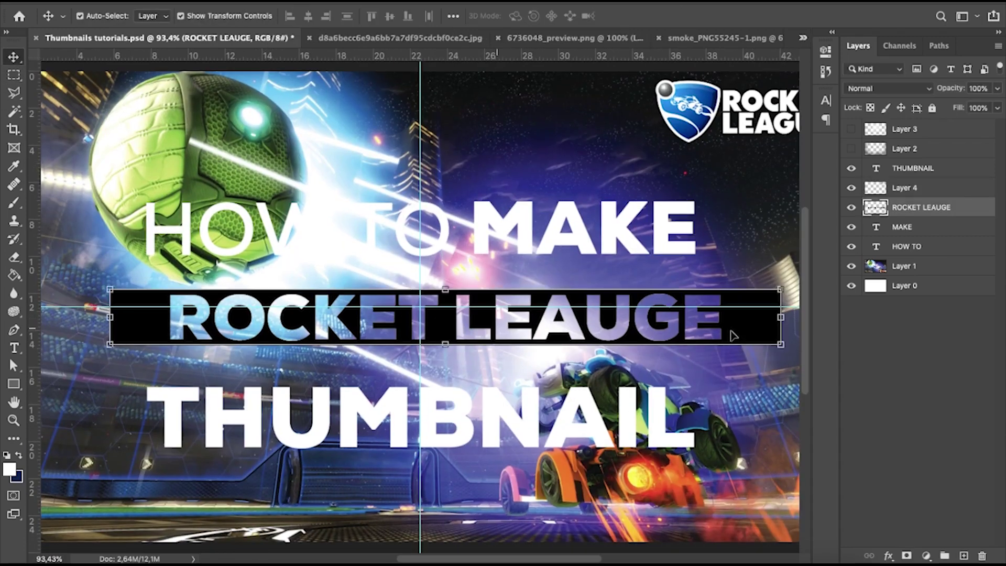
{"action": "left_click", "coordinate": [13, 94]}
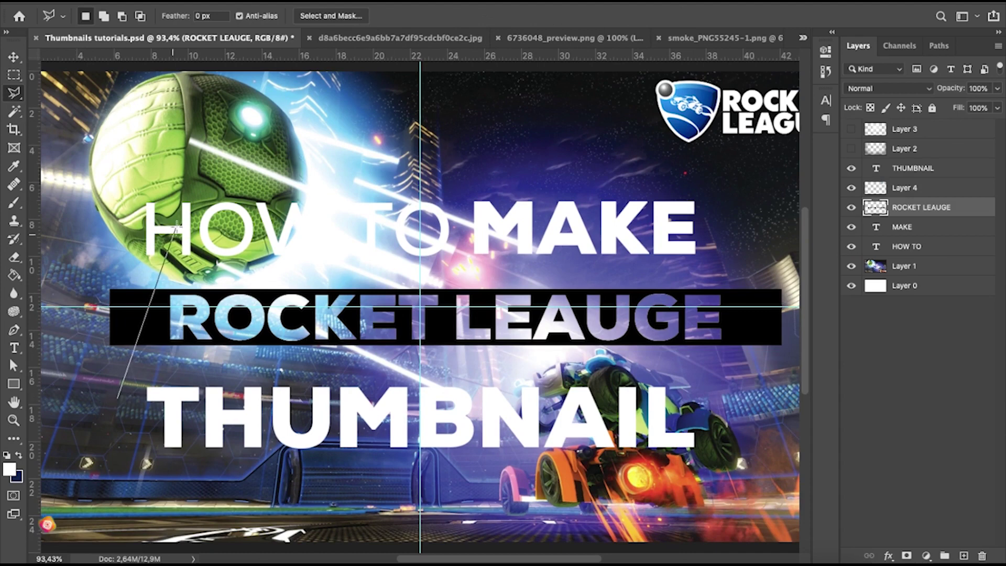
{"action": "left_click", "coordinate": [143, 373]}
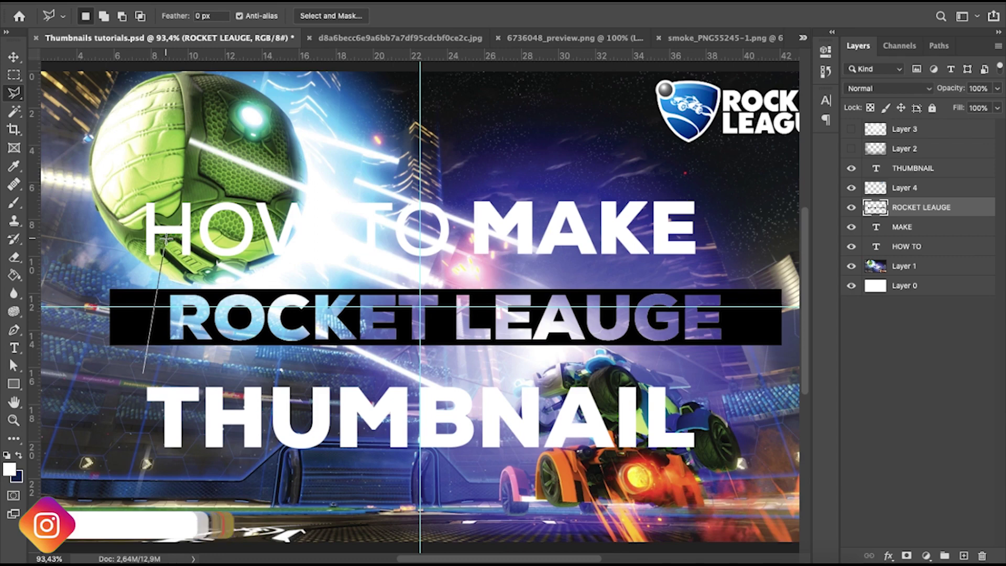
{"action": "left_click", "coordinate": [165, 240]}
{"action": "left_click", "coordinate": [63, 273]}
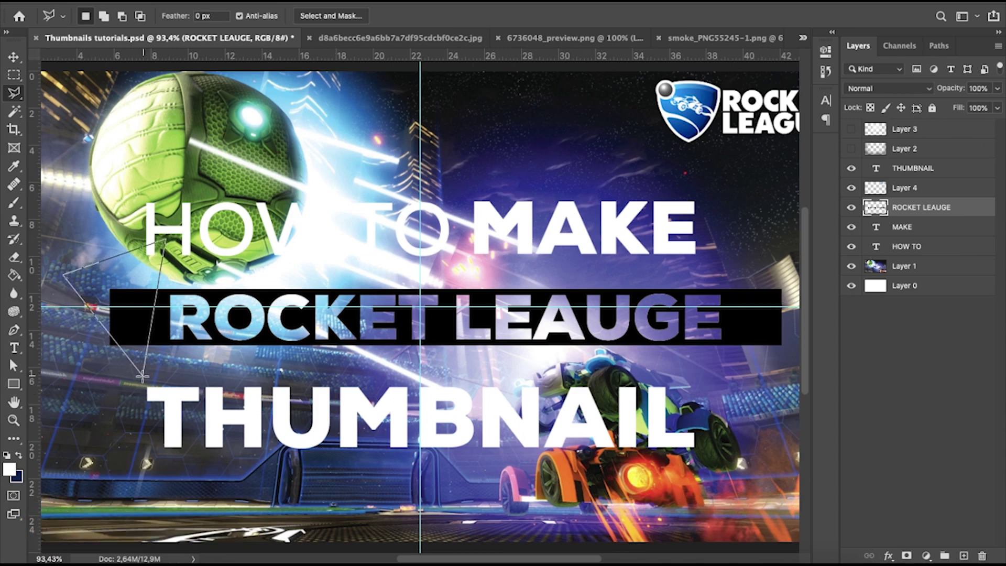
{"action": "key", "text": "Escape"}
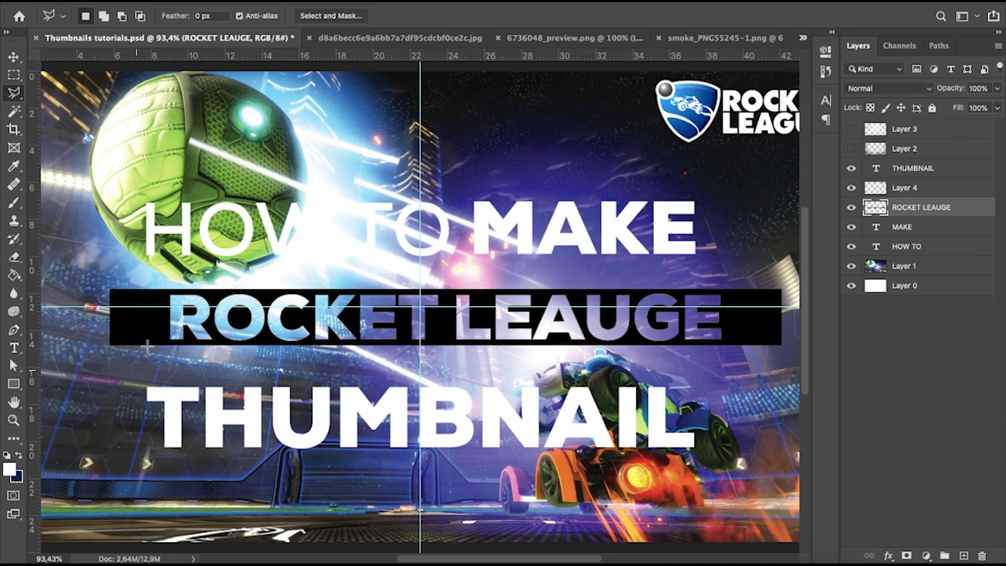
Step: Cut the black bar's left end off at a slant with a polygonal selection and clear the selection
{"action": "left_click", "coordinate": [143, 364]}
{"action": "left_click", "coordinate": [70, 272]}
{"action": "left_click", "coordinate": [107, 365]}
{"action": "left_click", "coordinate": [143, 364]}
{"action": "key", "text": "Delete"}
{"action": "key", "text": "ctrl+d"}
{"action": "left_click", "coordinate": [718, 379]}
{"action": "left_click", "coordinate": [792, 274]}
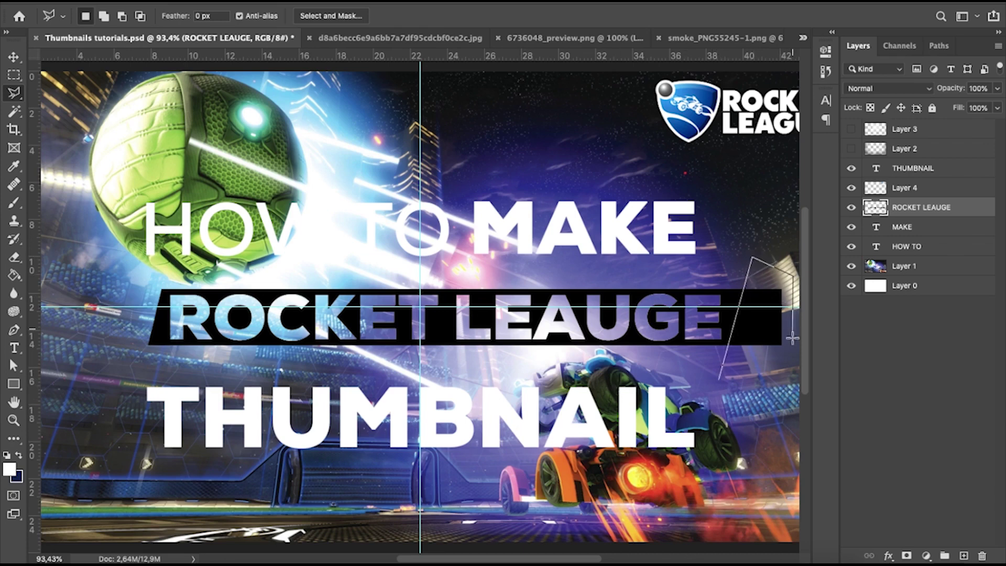
{"action": "key", "text": "Escape"}
{"action": "left_click", "coordinate": [729, 360]}
{"action": "left_click", "coordinate": [795, 299]}
{"action": "left_click", "coordinate": [776, 359]}
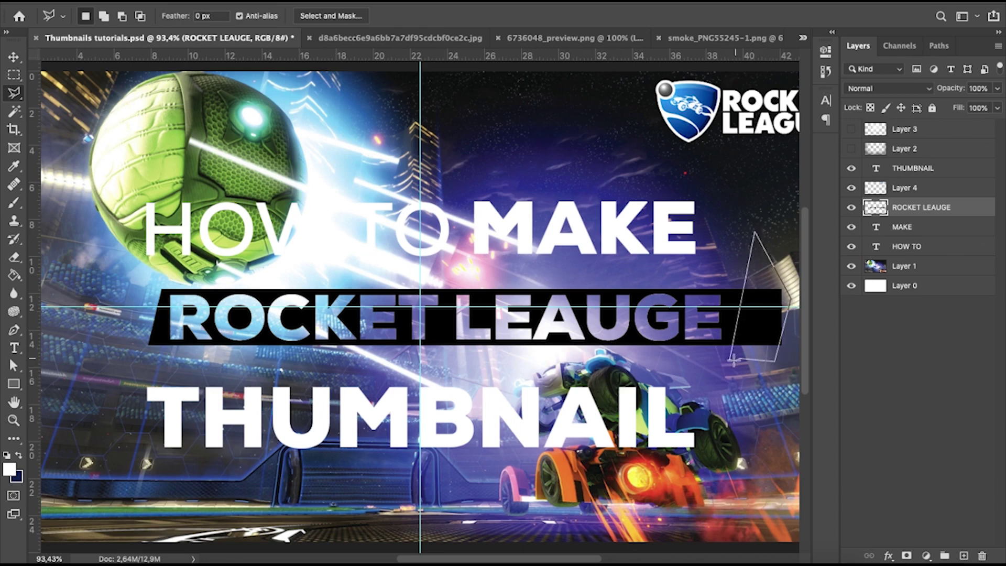
{"action": "key", "text": "Escape"}
Step: Cut the black bar's right end off at a matching slant with a polygonal selection and clear the selection
{"action": "left_click", "coordinate": [713, 358]}
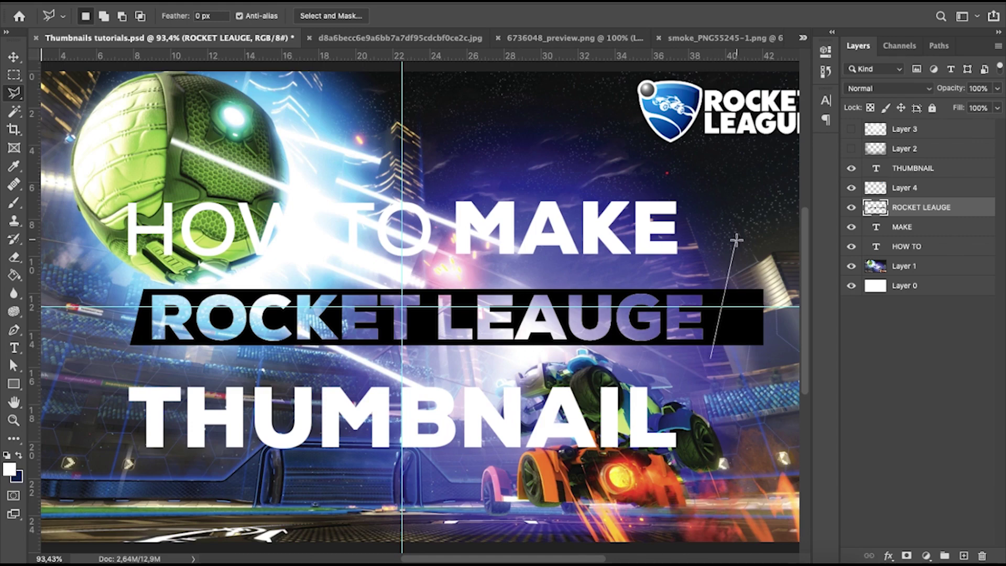
{"action": "left_click", "coordinate": [785, 361]}
{"action": "left_click", "coordinate": [711, 358]}
{"action": "key", "text": "Delete"}
{"action": "key", "text": "ctrl+d"}
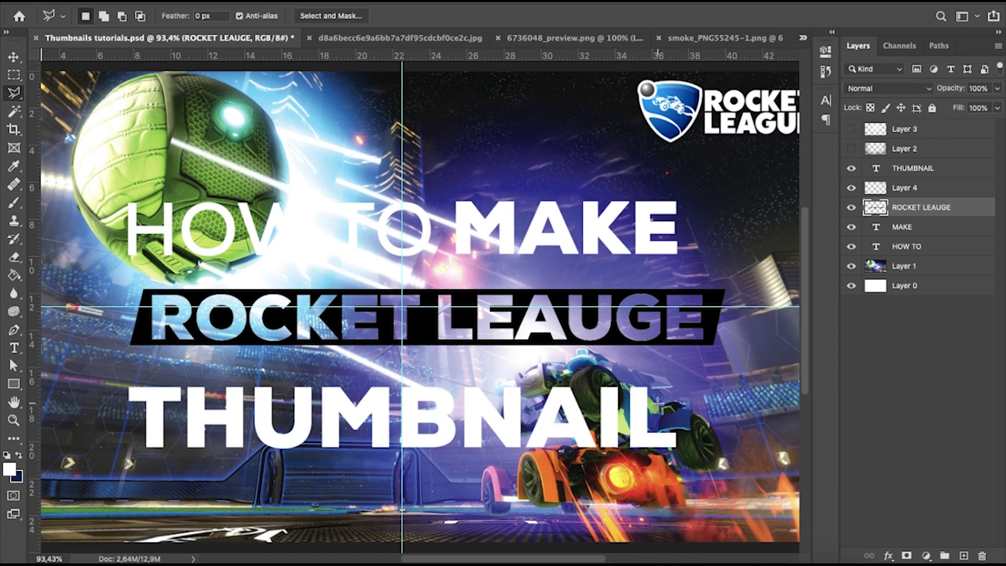
{"action": "scroll", "coordinate": [657, 403], "scroll_direction": "down", "scroll_amount": 2}
{"action": "scroll", "coordinate": [657, 403], "scroll_direction": "up", "scroll_amount": 4}
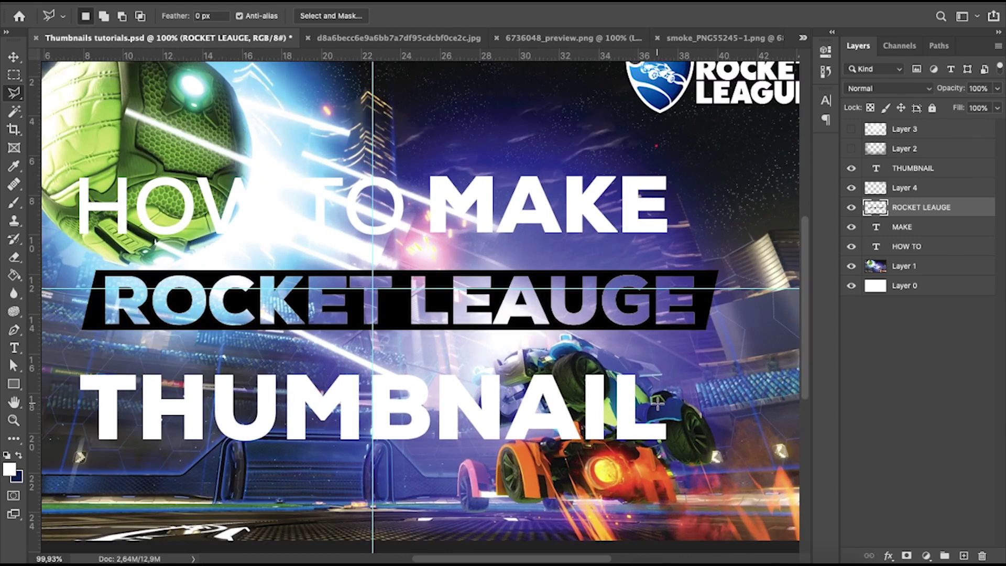
Step: Shift the slanted ROCKET LEAUGE bar sideways so it is horizontally centred on the vertical guide
{"action": "scroll", "coordinate": [657, 403], "scroll_direction": "down", "scroll_amount": 2}
{"action": "scroll", "coordinate": [647, 399], "scroll_direction": "up", "scroll_amount": 1}
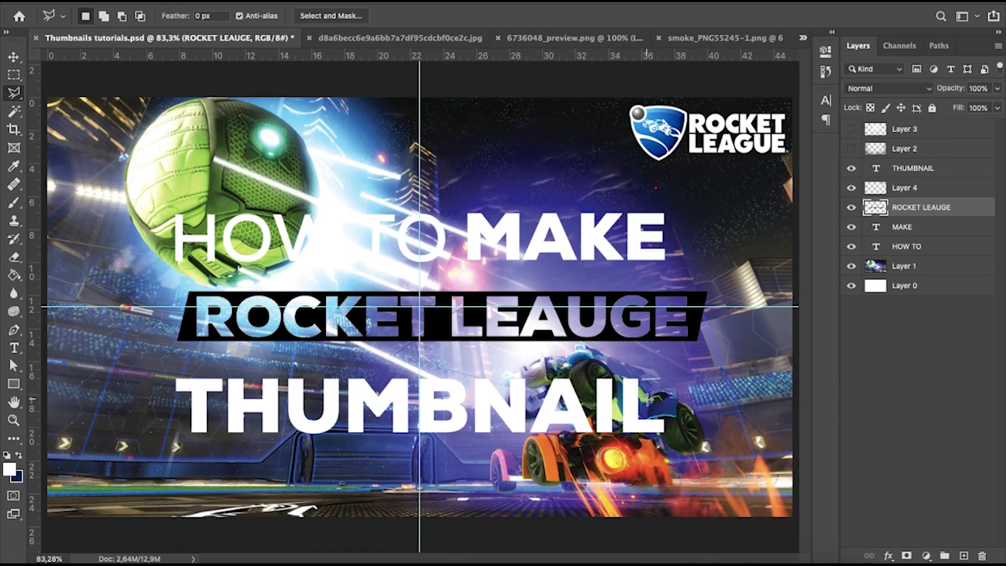
{"action": "scroll", "coordinate": [648, 399], "scroll_direction": "up", "scroll_amount": 1}
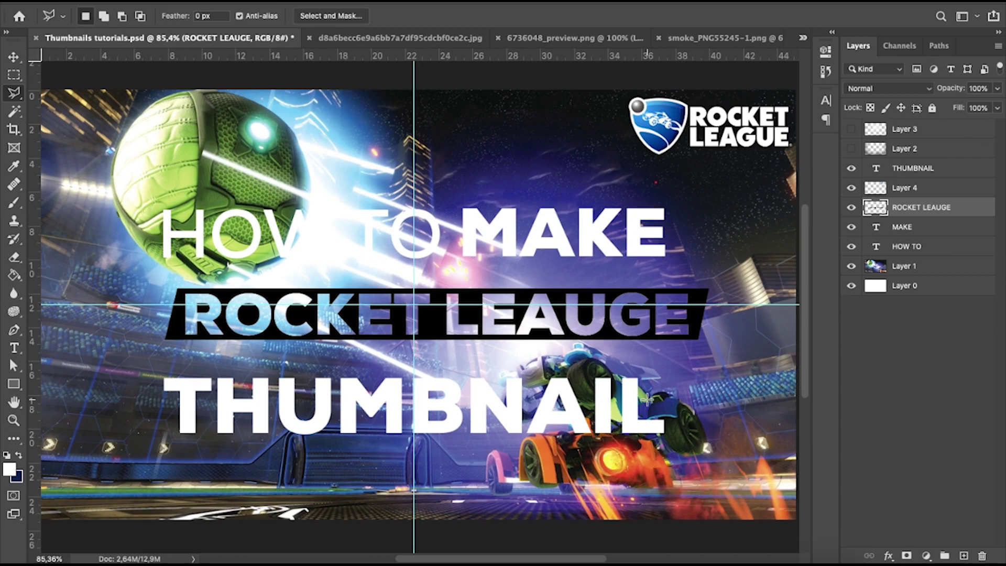
{"action": "left_click", "coordinate": [14, 59]}
{"action": "left_click_drag", "start_coordinate": [453, 329], "coordinate": [429, 328]}
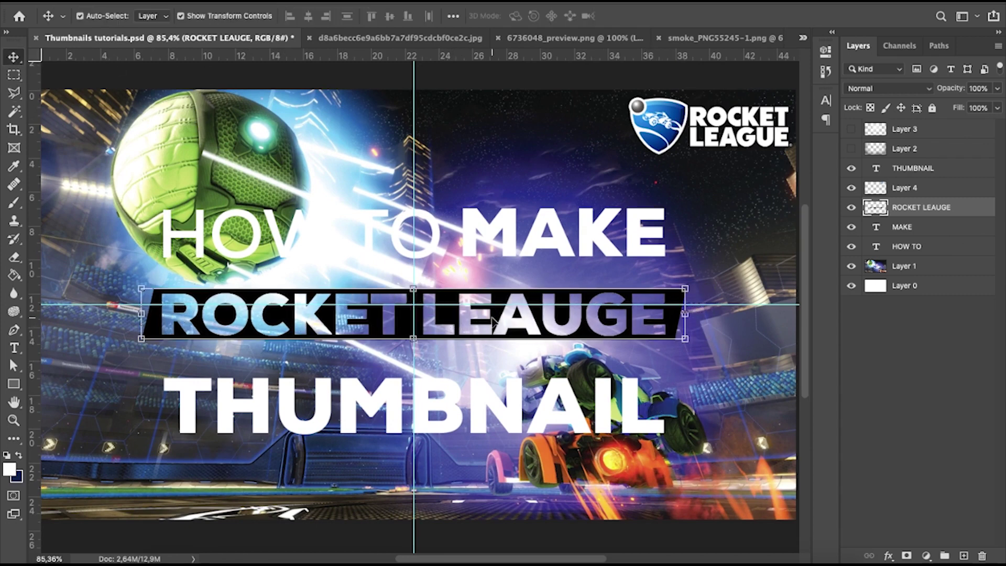
Step: Move the HOW TO and MAKE texts down together and the THUMBNAIL text up, close against the slanted bar
{"action": "left_click", "coordinate": [485, 235]}
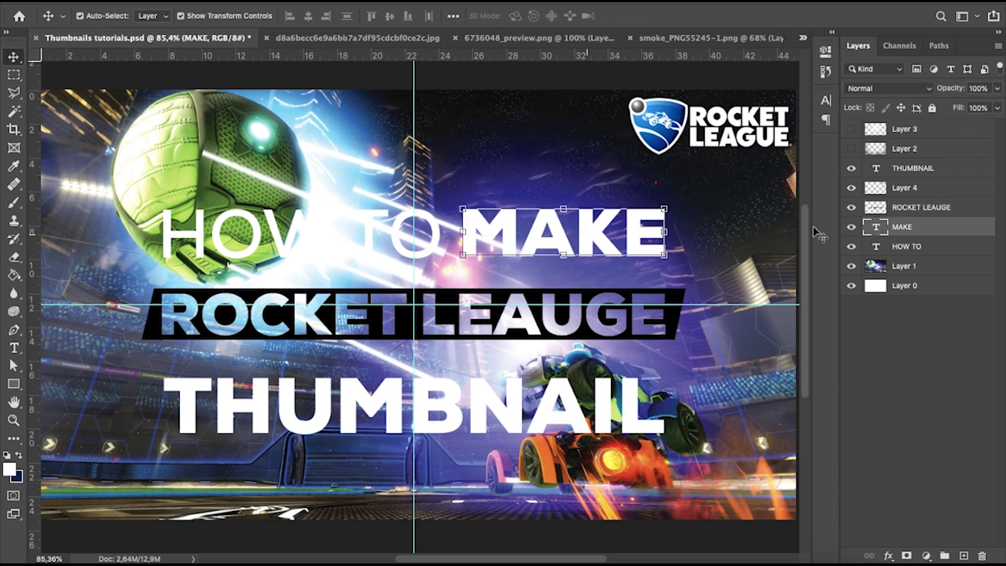
{"action": "left_click", "coordinate": [915, 254], "text": "shift"}
{"action": "left_click_drag", "start_coordinate": [487, 234], "coordinate": [487, 255]}
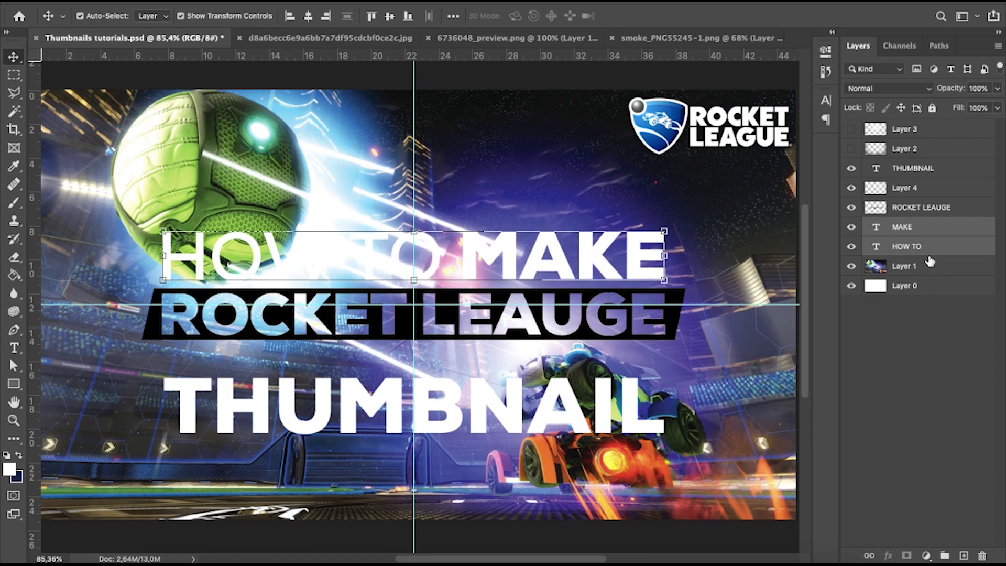
{"action": "left_click", "coordinate": [928, 209]}
{"action": "left_click", "coordinate": [918, 174]}
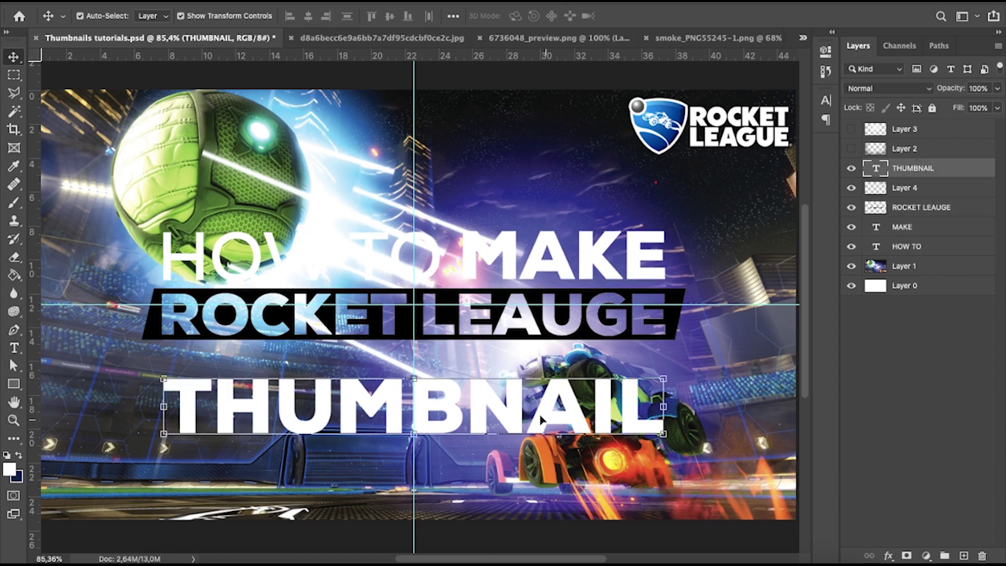
{"action": "left_click_drag", "start_coordinate": [511, 417], "coordinate": [512, 380]}
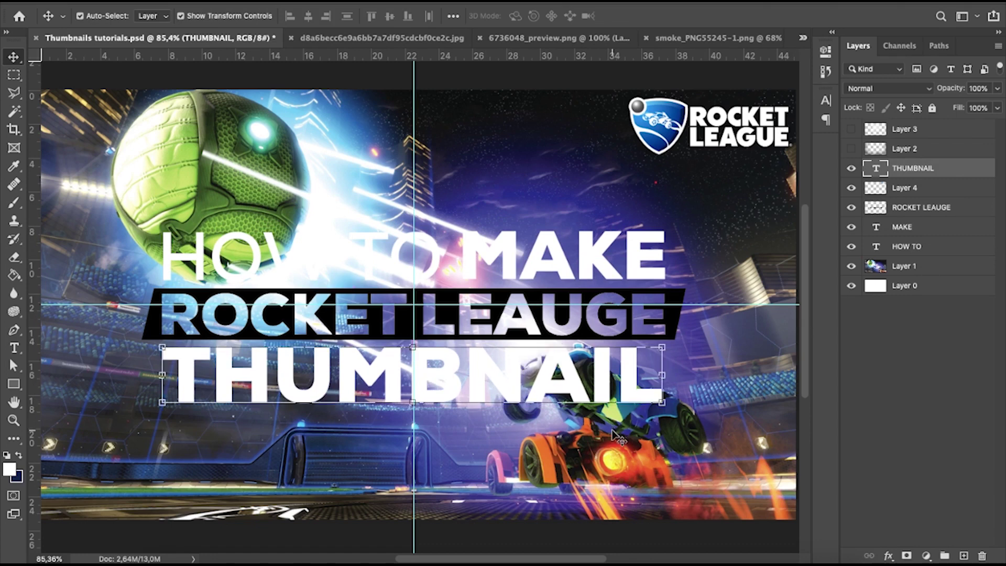
{"action": "left_click", "coordinate": [747, 318]}
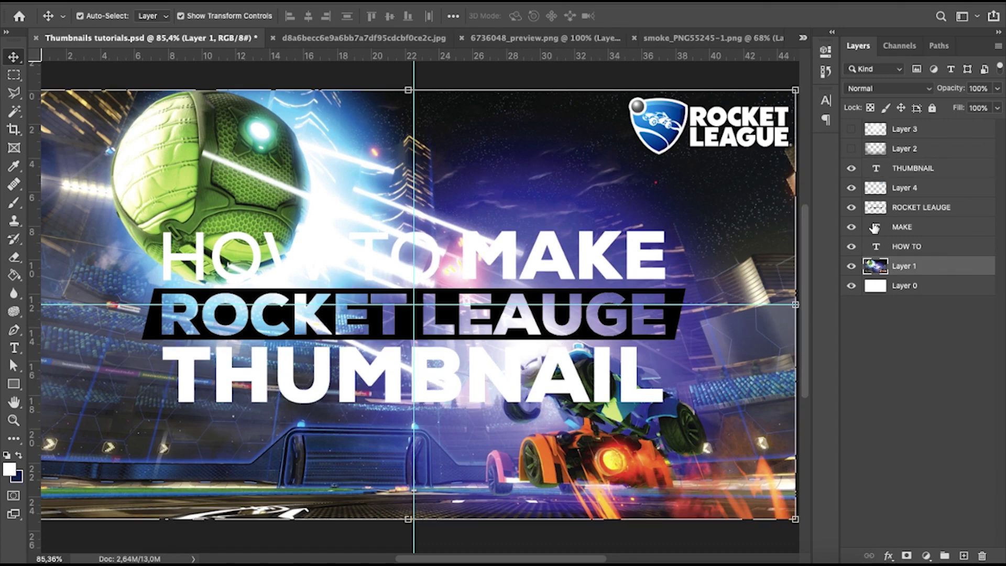
Step: Open the ROCKET LEAUGE layer's style settings and enable a Gradient Overlay, leaving Color Overlay off
{"action": "left_click", "coordinate": [923, 210]}
{"action": "right_click", "coordinate": [913, 208]}
{"action": "left_click", "coordinate": [886, 210]}
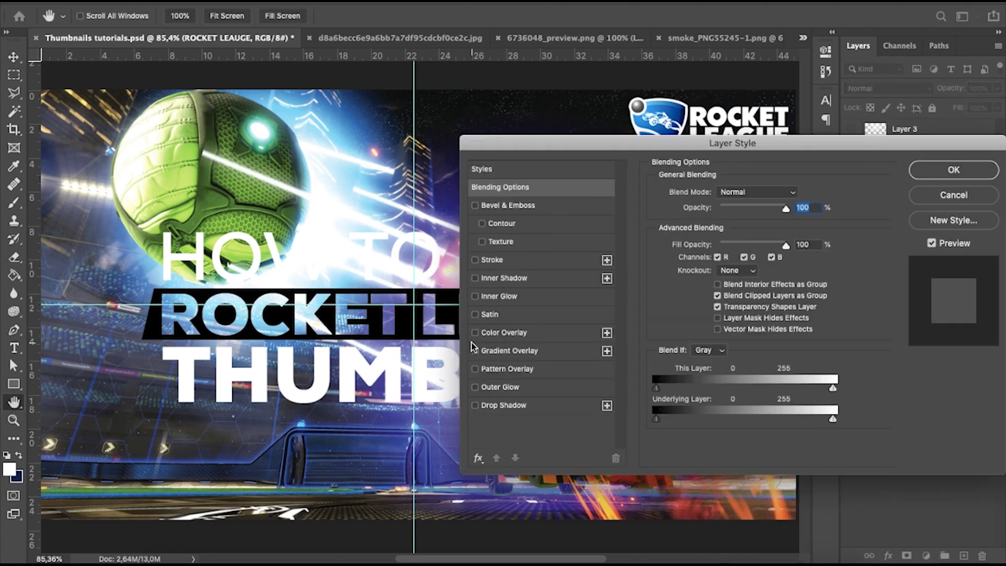
{"action": "left_click", "coordinate": [503, 333]}
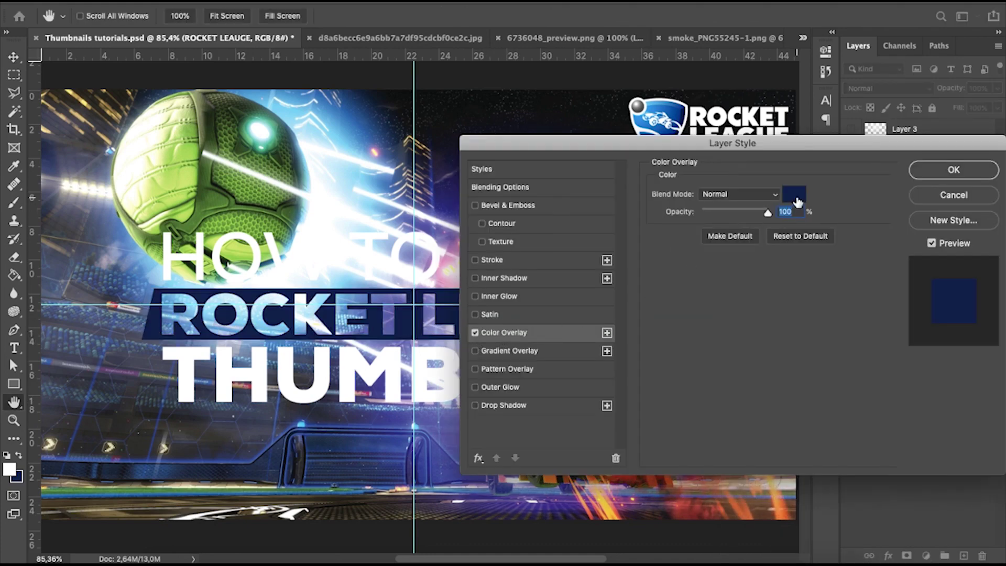
{"action": "left_click", "coordinate": [474, 333]}
{"action": "left_click", "coordinate": [474, 350]}
{"action": "left_click", "coordinate": [505, 350]}
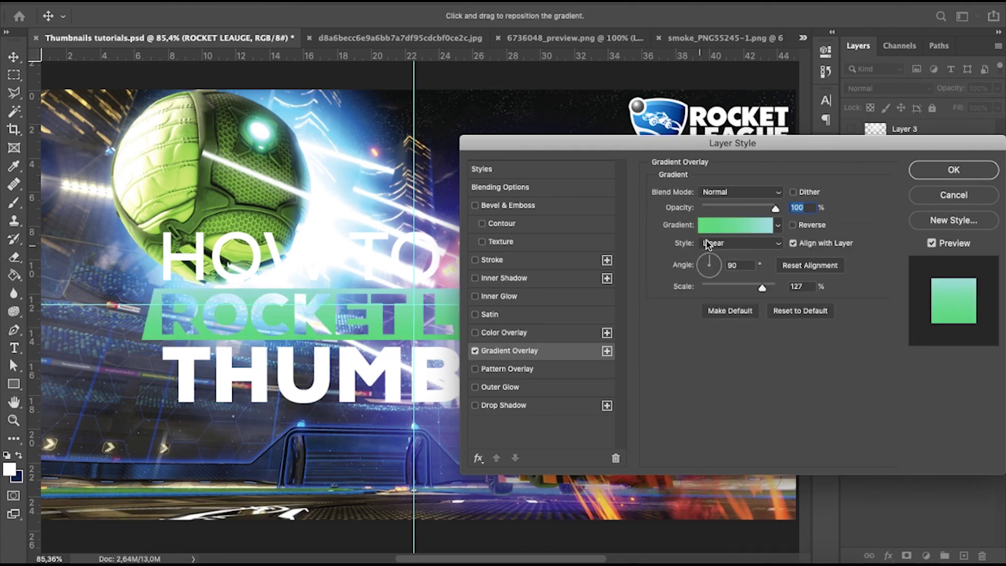
Step: Set the bar's Gradient Overlay to a light-blue-to-violet preset and apply the layer style
{"action": "left_click", "coordinate": [778, 225]}
{"action": "scroll", "coordinate": [679, 308], "scroll_direction": "down", "scroll_amount": 5}
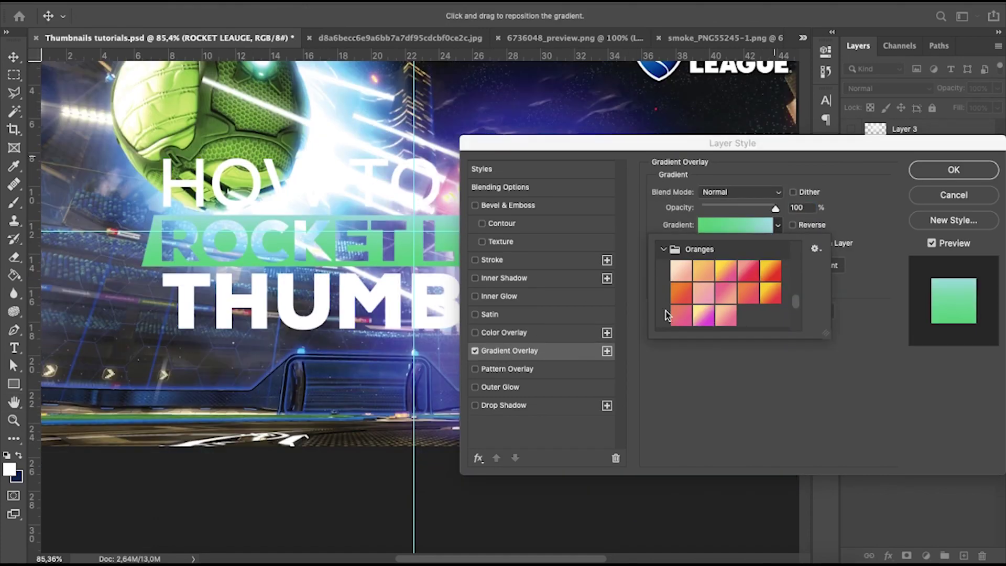
{"action": "scroll", "coordinate": [680, 308], "scroll_direction": "up", "scroll_amount": 8}
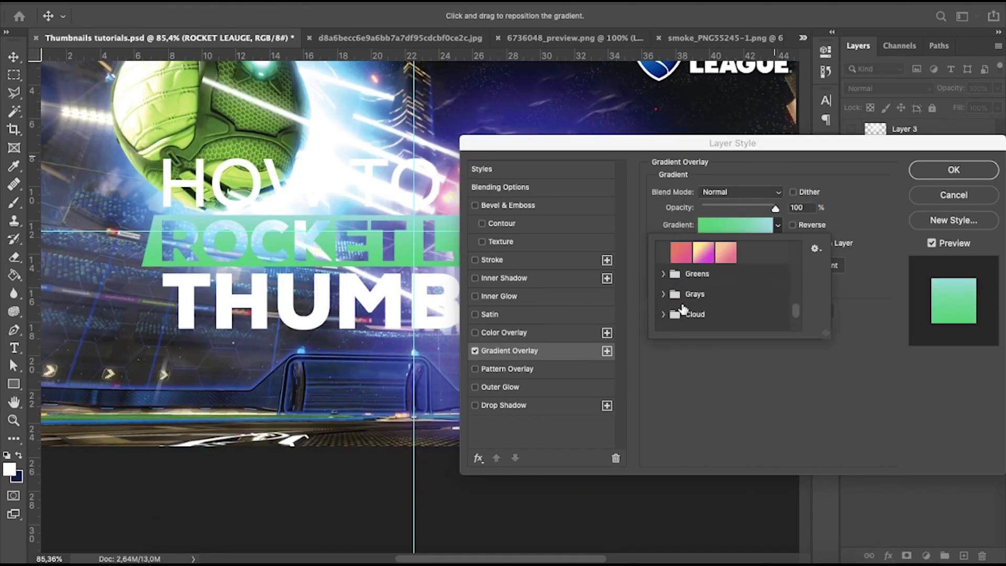
{"action": "scroll", "coordinate": [683, 308], "scroll_direction": "up", "scroll_amount": 4}
{"action": "left_click", "coordinate": [701, 300]}
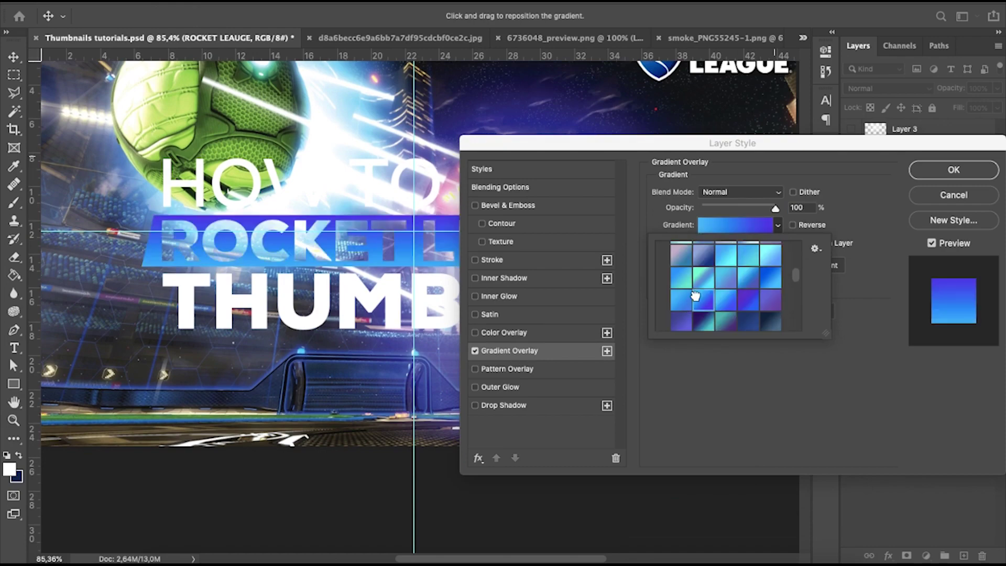
{"action": "left_click_drag", "start_coordinate": [684, 145], "coordinate": [536, 107]}
{"action": "left_click", "coordinate": [768, 128]}
{"action": "left_click", "coordinate": [722, 329]}
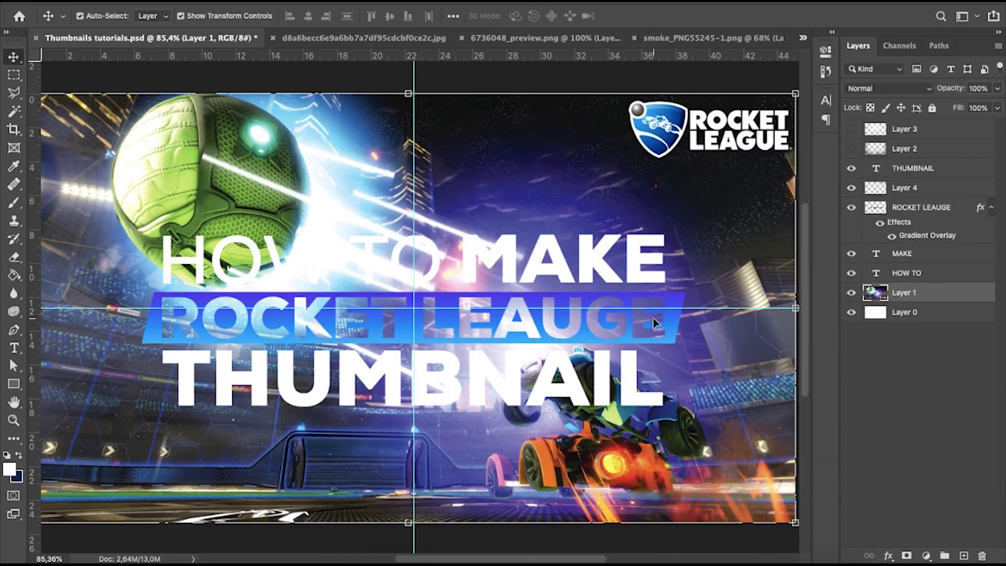
{"action": "left_click", "coordinate": [492, 314]}
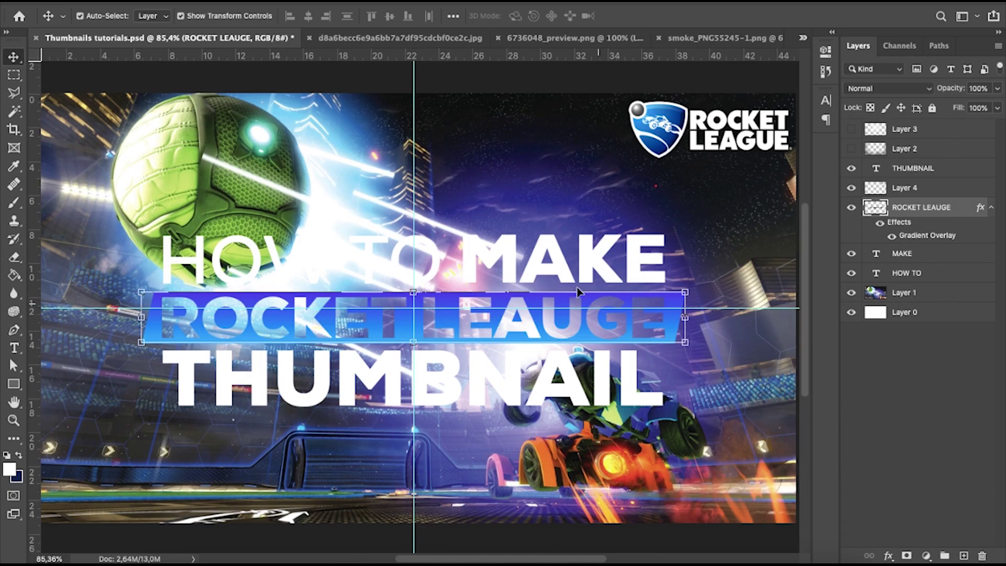
{"action": "left_click", "coordinate": [556, 266]}
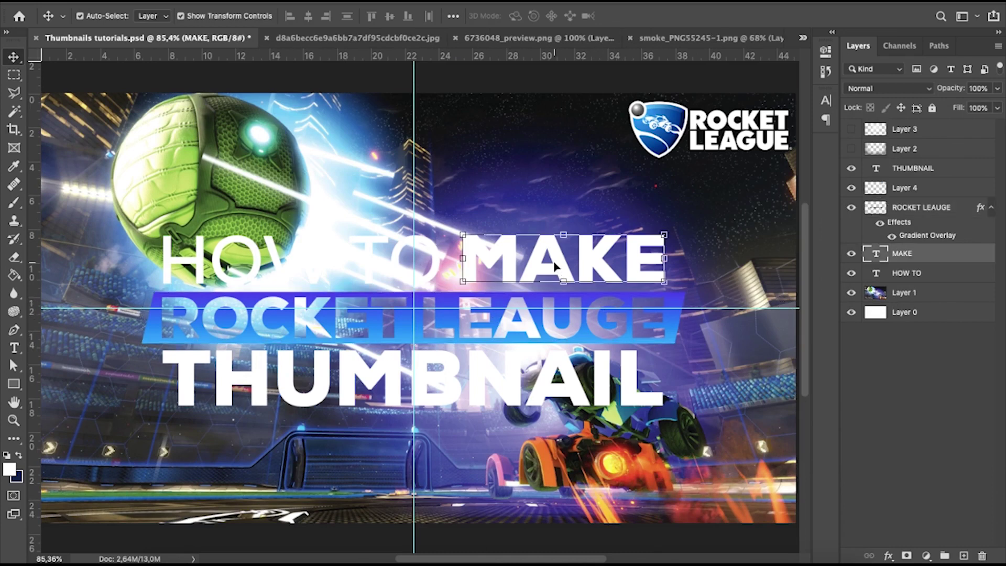
{"action": "left_click", "coordinate": [15, 348]}
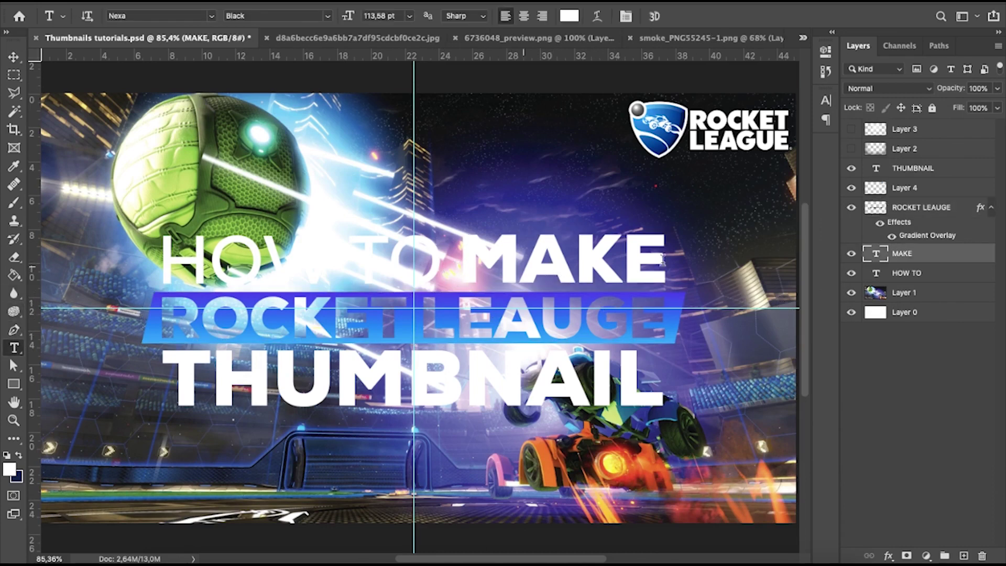
{"action": "scroll", "coordinate": [623, 262], "scroll_direction": "up", "scroll_amount": 2}
{"action": "left_click_drag", "start_coordinate": [458, 262], "coordinate": [669, 262]}
Step: Try to copy the layer style of the ROCKET LEAUGE bar
{"action": "right_click", "coordinate": [924, 209]}
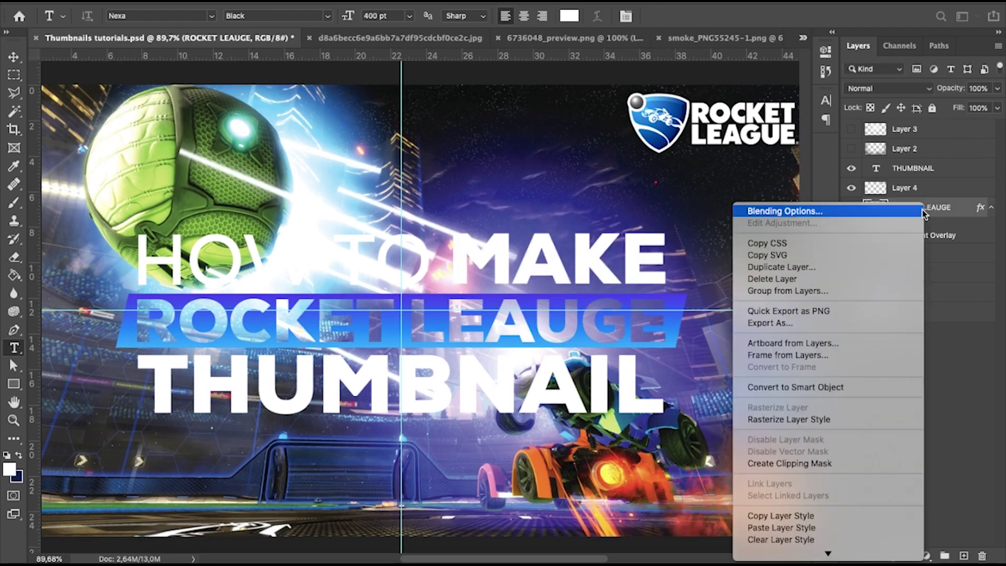
{"action": "scroll", "coordinate": [809, 419], "scroll_direction": "down", "scroll_amount": 2}
{"action": "scroll", "coordinate": [794, 309], "scroll_direction": "down", "scroll_amount": 1}
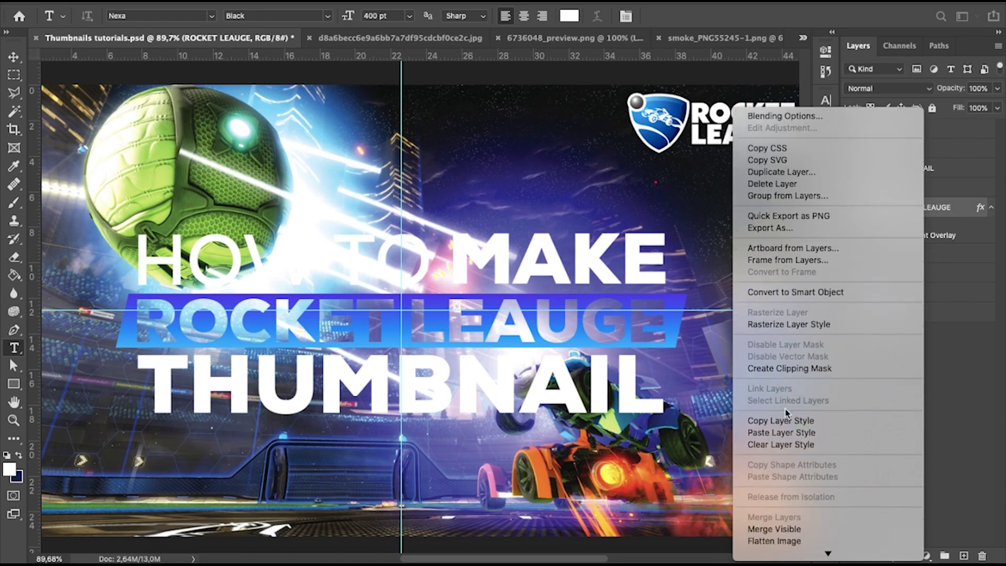
{"action": "left_click", "coordinate": [786, 420]}
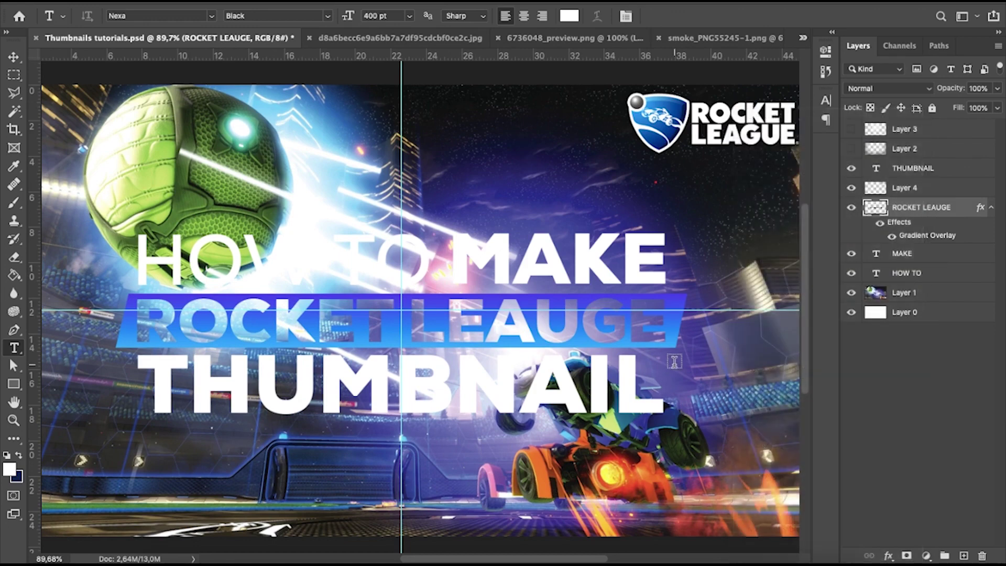
Step: Draw a white rectangle shape of 366 × 96 px covering the word MAKE
{"action": "scroll", "coordinate": [681, 335], "scroll_direction": "up", "scroll_amount": 2}
{"action": "scroll", "coordinate": [651, 290], "scroll_direction": "up", "scroll_amount": 1}
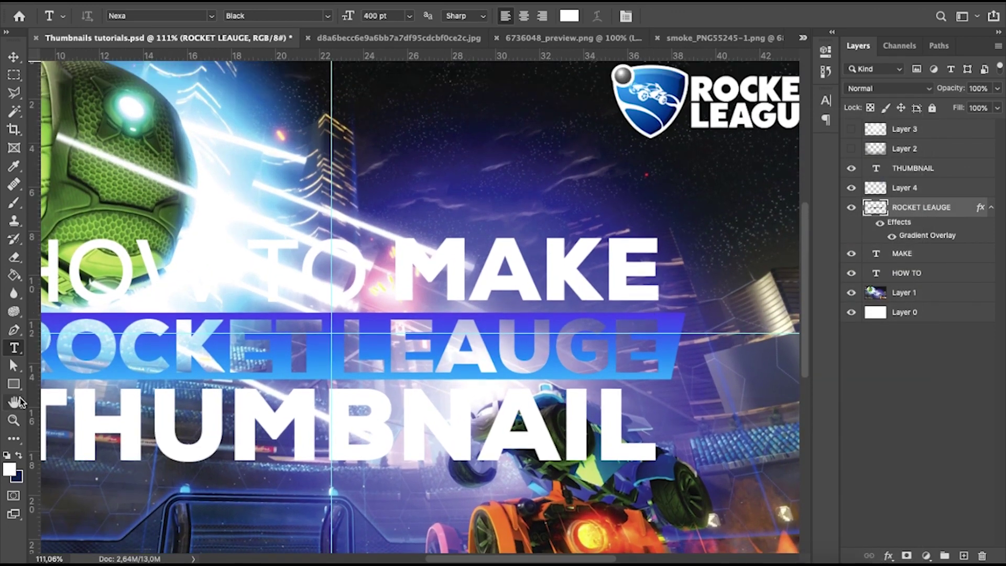
{"action": "left_click", "coordinate": [13, 383]}
{"action": "left_click_drag", "start_coordinate": [381, 233], "coordinate": [665, 306]}
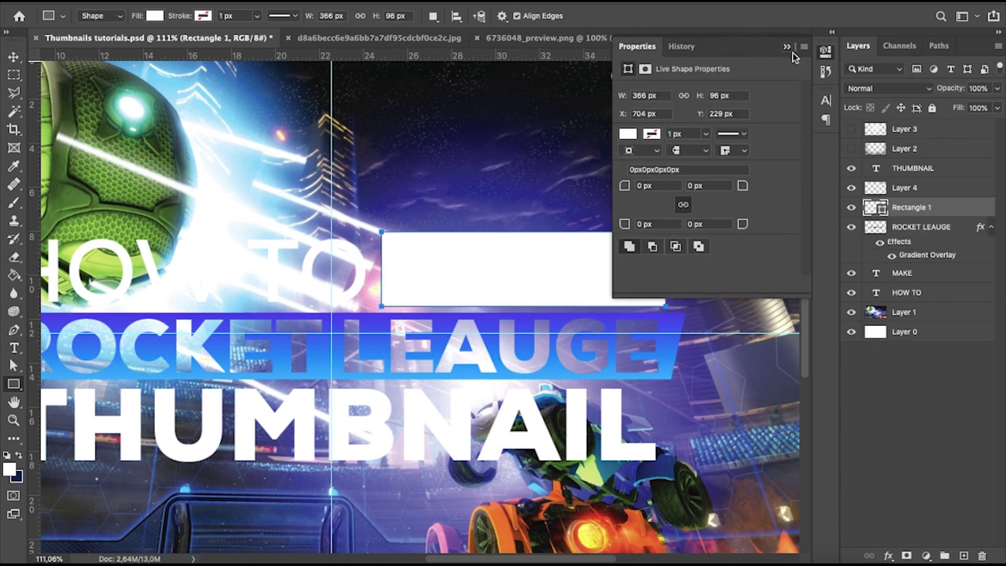
{"action": "left_click", "coordinate": [786, 47]}
Step: Place the Rectangle 1 layer directly below the ROCKET LEAUGE layer and rasterize it
{"action": "left_click_drag", "start_coordinate": [912, 206], "coordinate": [891, 262]}
{"action": "right_click", "coordinate": [901, 254]}
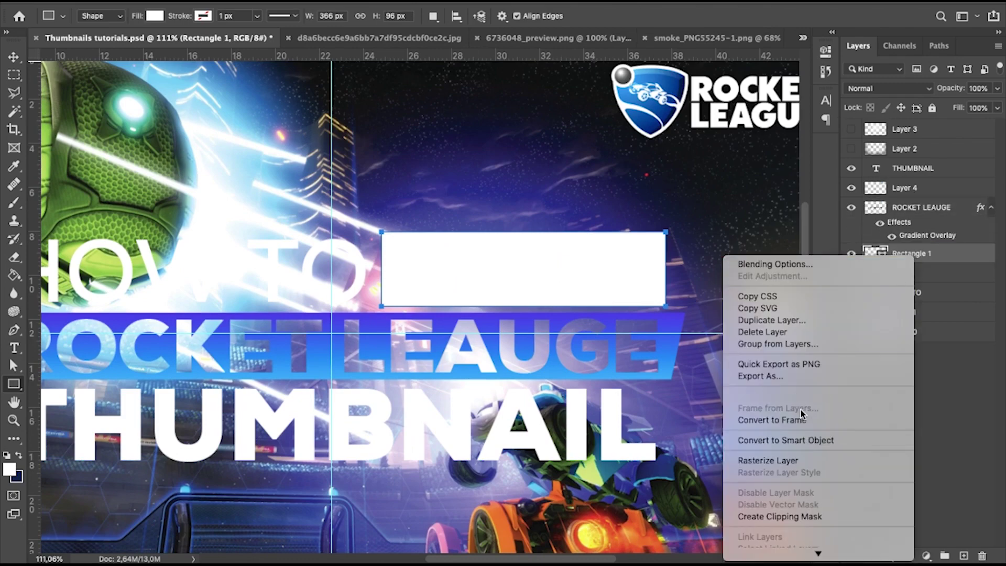
{"action": "left_click", "coordinate": [783, 454]}
Step: Try to paste the copied layer style onto the Rectangle 1 layer
{"action": "right_click", "coordinate": [893, 255]}
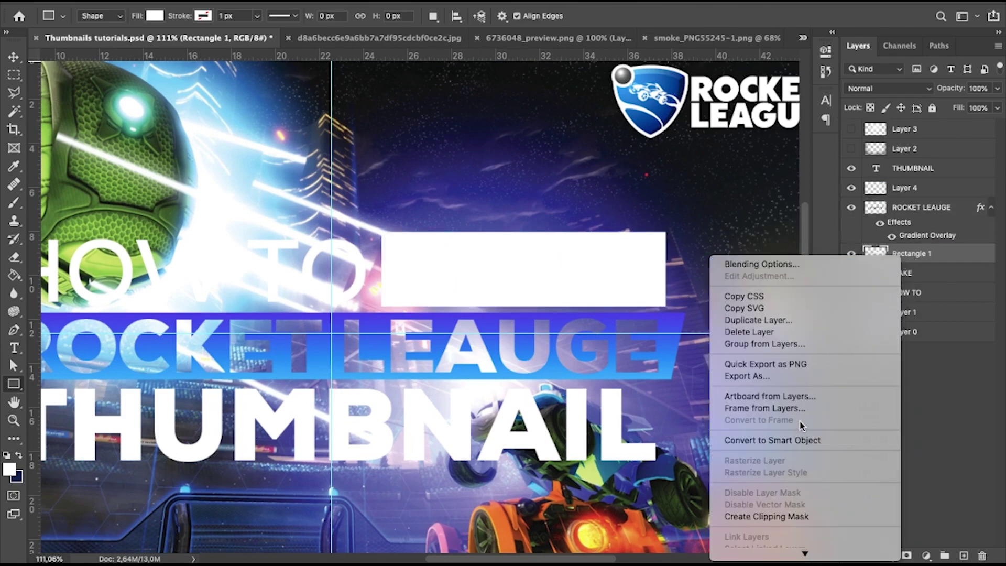
{"action": "left_click", "coordinate": [927, 257]}
{"action": "right_click", "coordinate": [922, 256]}
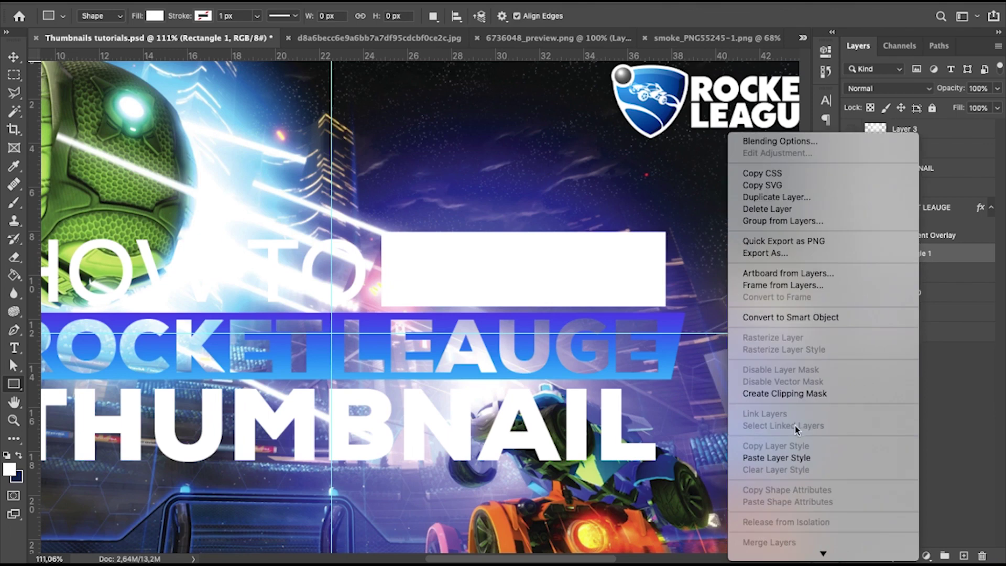
{"action": "scroll", "coordinate": [794, 388], "scroll_direction": "down", "scroll_amount": 3}
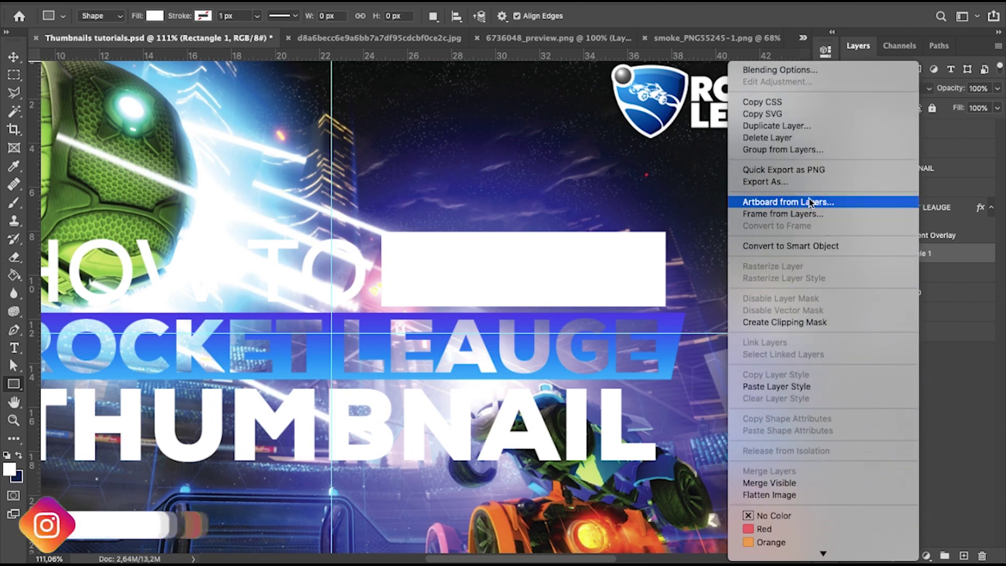
{"action": "left_click", "coordinate": [778, 386]}
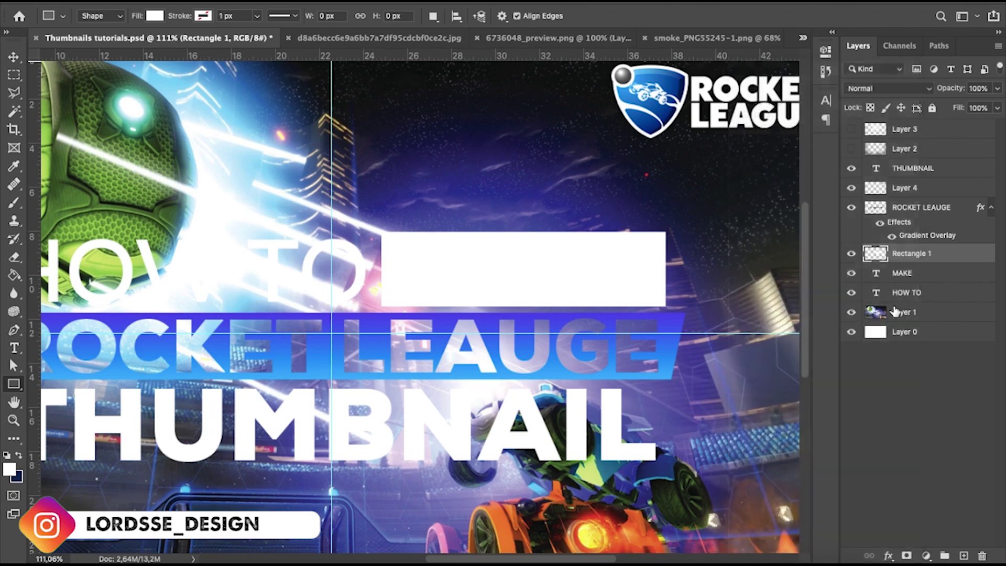
{"action": "left_click", "coordinate": [891, 281]}
{"action": "left_click", "coordinate": [891, 282]}
Step: Copy the ROCKET LEAUGE layer's gradient style onto Rectangle 1 and place the rectangle beneath the MAKE text
{"action": "right_click", "coordinate": [914, 213]}
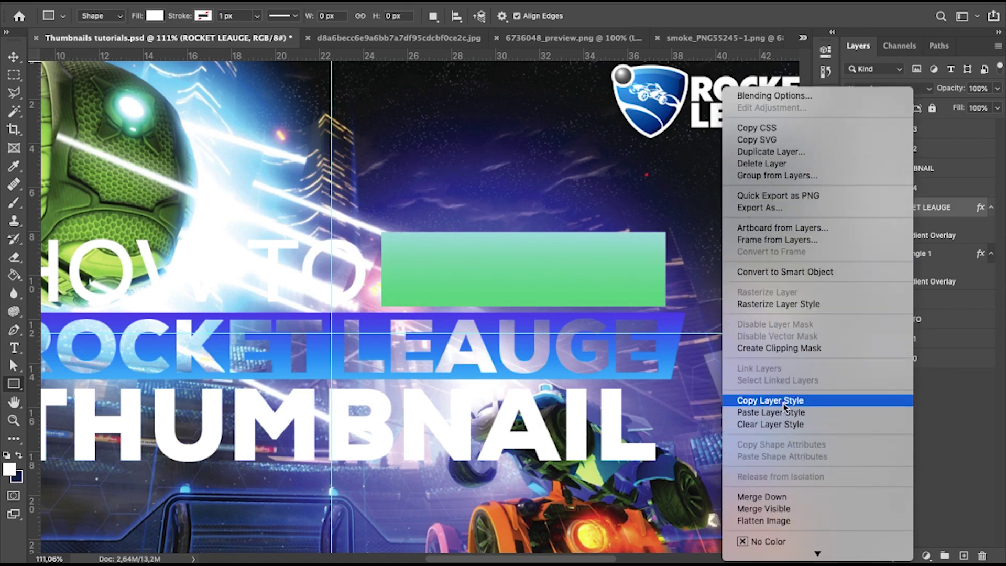
{"action": "left_click", "coordinate": [837, 400]}
{"action": "right_click", "coordinate": [937, 254]}
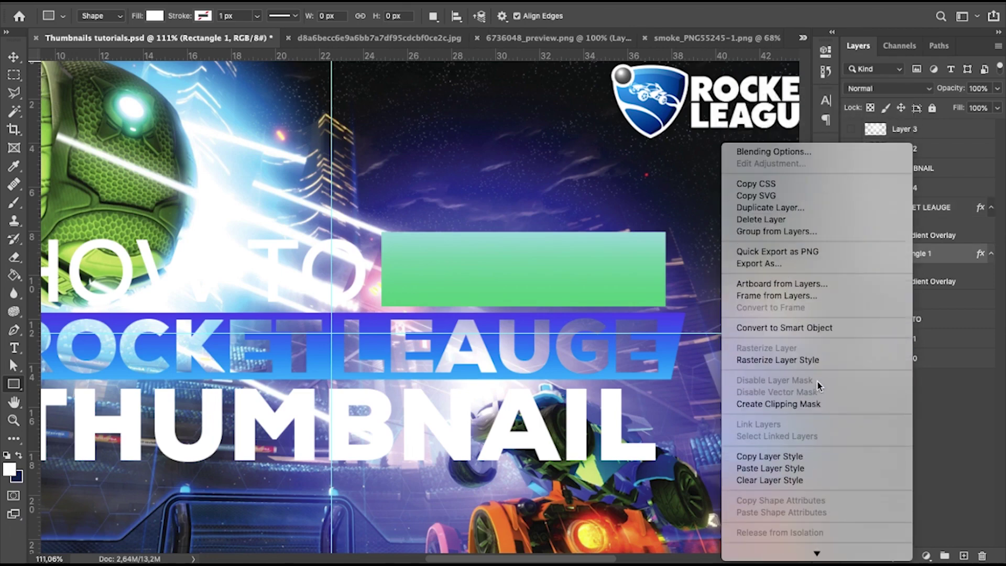
{"action": "left_click", "coordinate": [777, 468]}
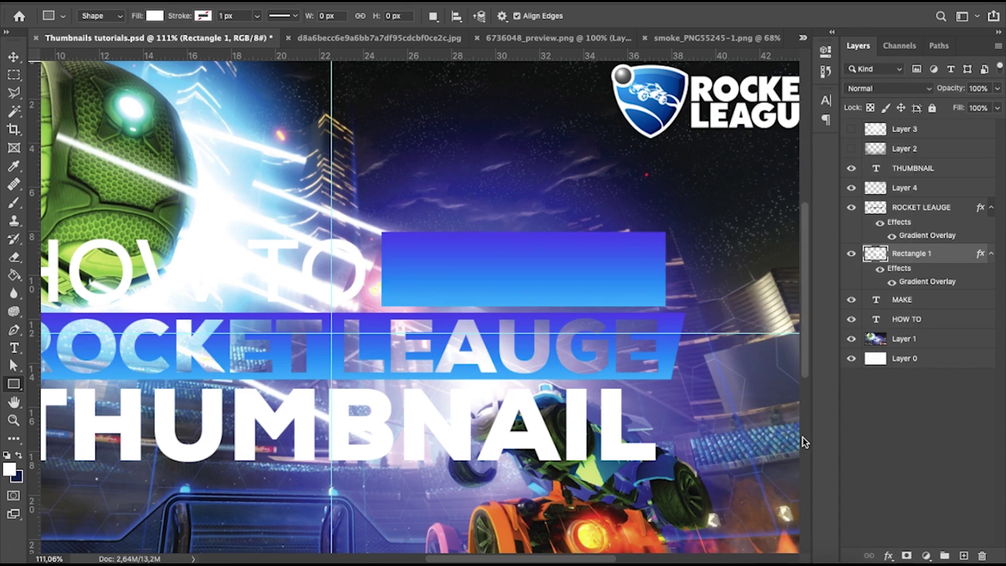
{"action": "left_click_drag", "start_coordinate": [906, 269], "coordinate": [902, 326]}
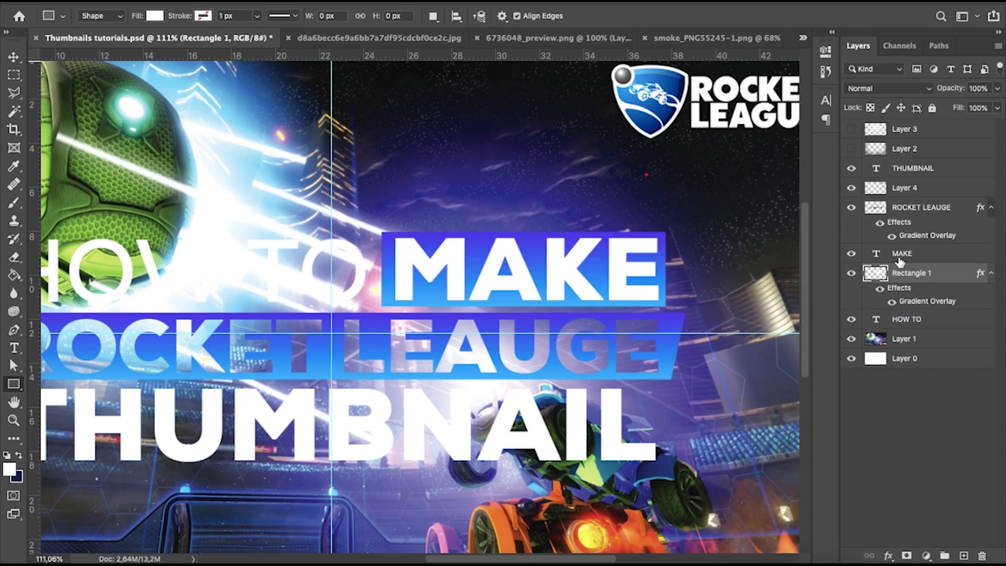
Step: Load the MAKE letters as a selection and centre Rectangle 1 on them horizontally and vertically
{"action": "left_click", "coordinate": [875, 254], "text": "ctrl"}
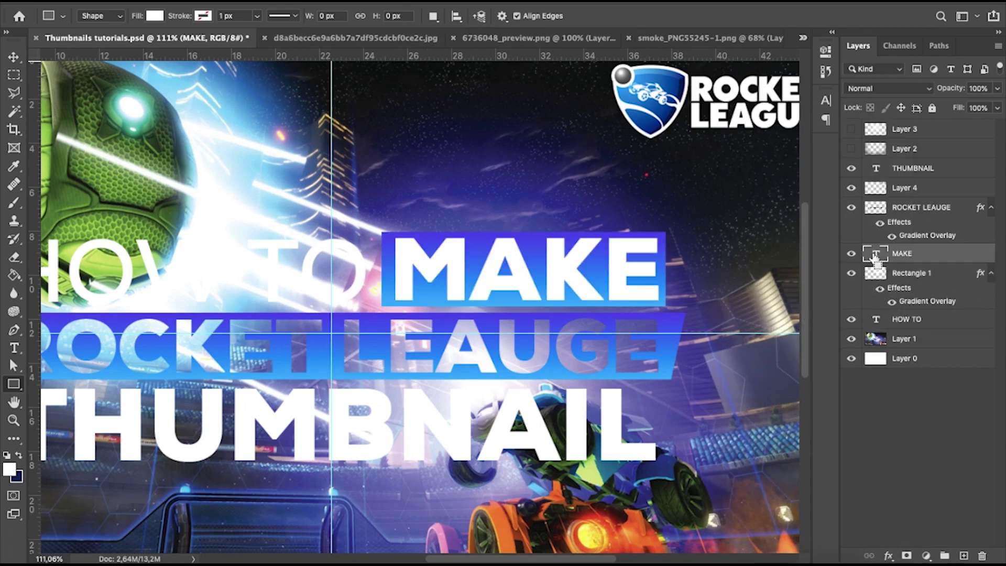
{"action": "left_click", "coordinate": [920, 281], "text": "shift"}
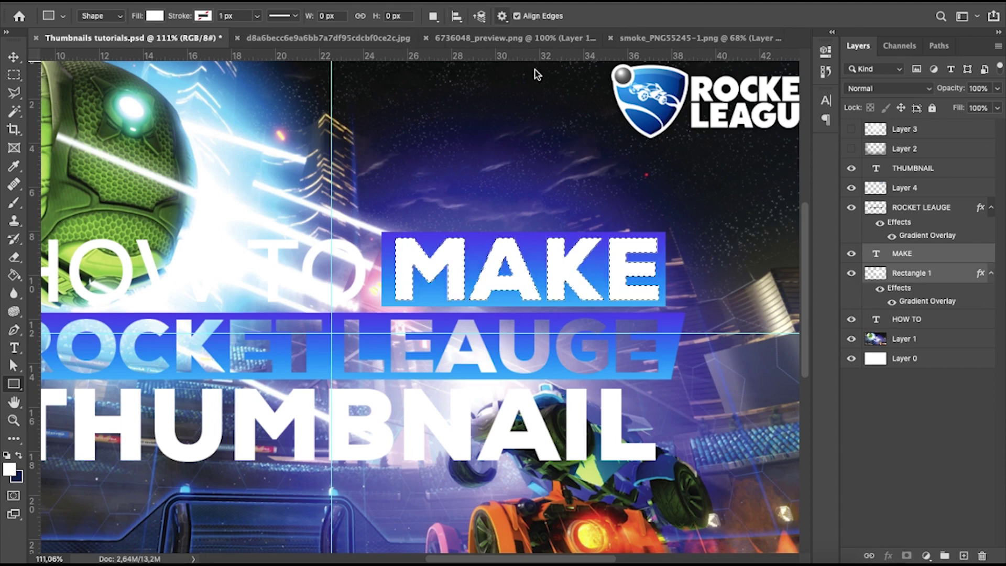
{"action": "left_click", "coordinate": [919, 276]}
{"action": "left_click", "coordinate": [911, 255], "text": "shift"}
{"action": "left_click", "coordinate": [456, 18]}
{"action": "left_click", "coordinate": [764, 271]}
{"action": "left_click", "coordinate": [14, 56]}
{"action": "left_click", "coordinate": [855, 410]}
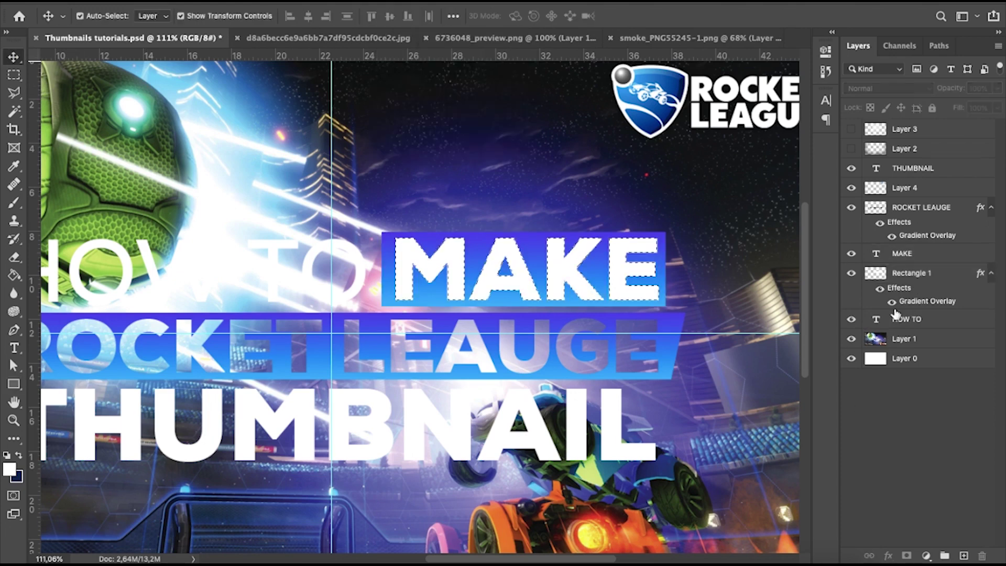
{"action": "left_click", "coordinate": [914, 271]}
{"action": "left_click", "coordinate": [911, 254], "text": "shift"}
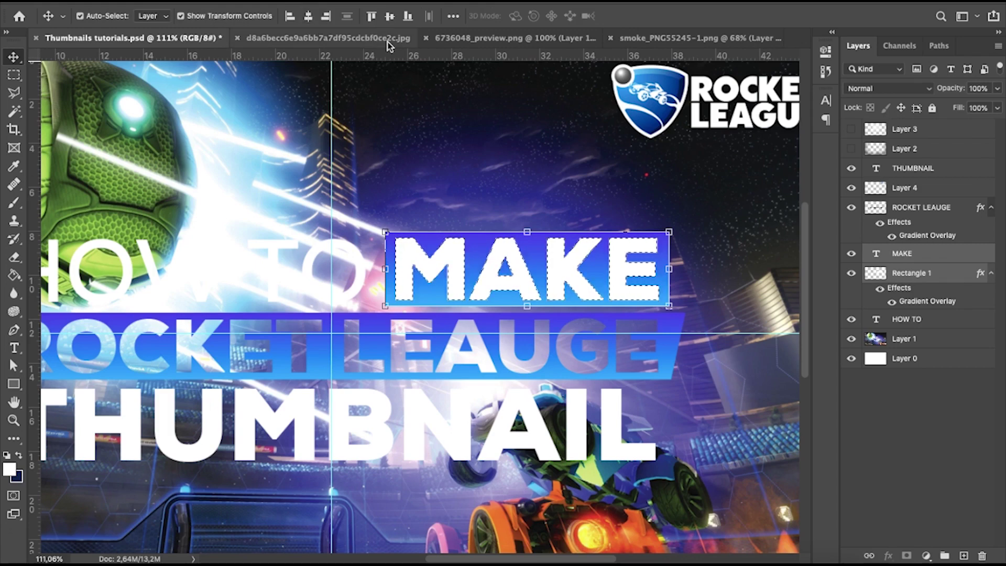
Step: Try combining the MAKE text and Rectangle 1 into one smart object and rasterizing it
{"action": "right_click", "coordinate": [913, 287]}
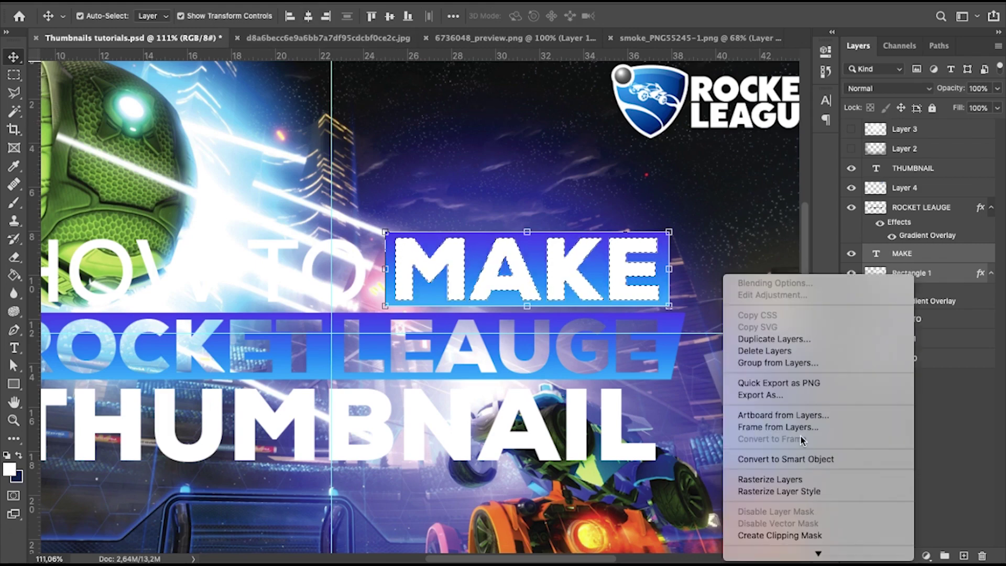
{"action": "left_click", "coordinate": [817, 459]}
{"action": "right_click", "coordinate": [917, 263]}
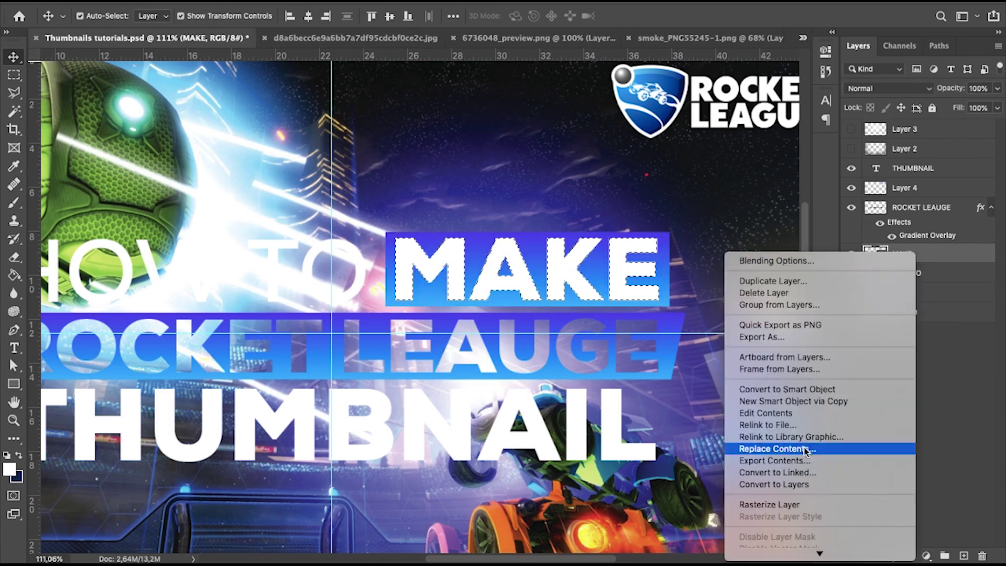
{"action": "left_click", "coordinate": [809, 504]}
Step: Try cutting the MAKE letters out of the rasterized rectangle, then deselect and nudge the layer slightly left
{"action": "key", "text": "Delete"}
{"action": "key", "text": "ctrl+d"}
{"action": "key", "text": "Left"}
{"action": "key", "text": "Left"}
{"action": "key", "text": "Left"}
{"action": "key", "text": "Left"}
{"action": "key", "text": "Left"}
{"action": "key", "text": "Left"}
{"action": "key", "text": "Left"}
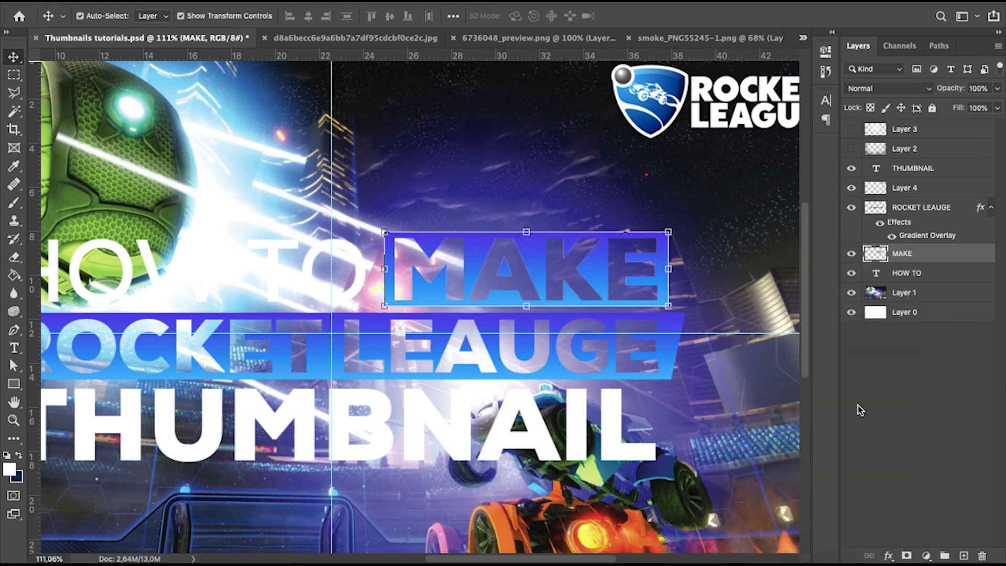
Step: Undo the nudge and the MAKE letter cut-out, and clear the selection
{"action": "key", "text": "ctrl+z"}
{"action": "key", "text": "ctrl+z"}
{"action": "key", "text": "ctrl+z"}
{"action": "key", "text": "ctrl+z"}
{"action": "key", "text": "ctrl+z"}
{"action": "key", "text": "ctrl+z"}
{"action": "key", "text": "ctrl+z"}
{"action": "key", "text": "ctrl+z"}
{"action": "key", "text": "ctrl+z"}
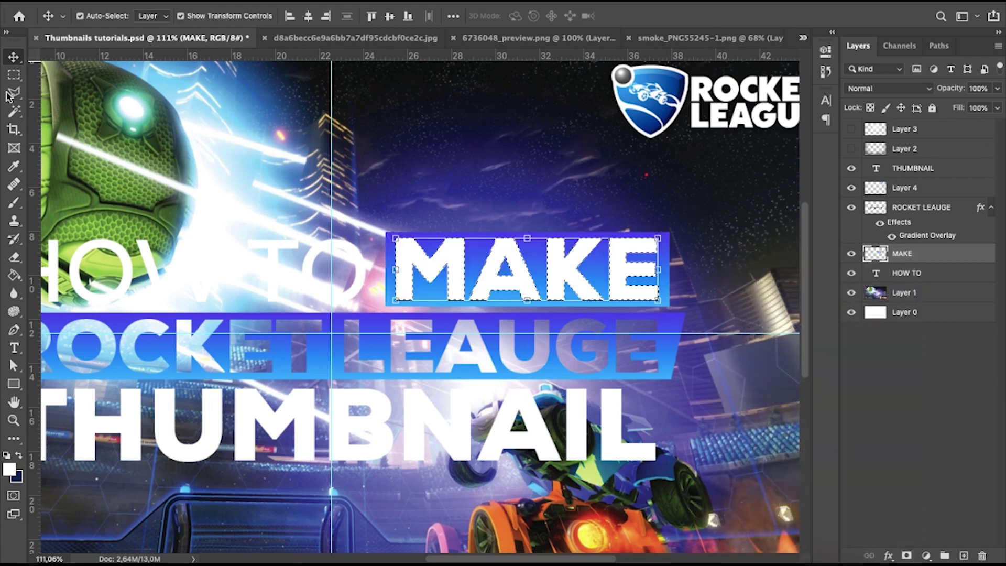
{"action": "left_click", "coordinate": [14, 74]}
{"action": "key", "text": "ctrl+d"}
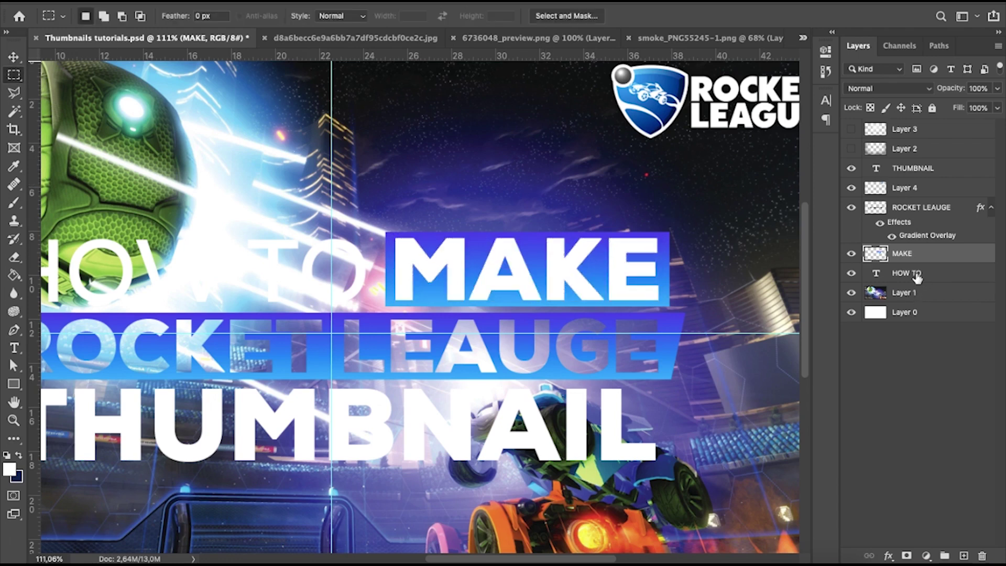
Step: Try nudging the rasterized MAKE layer slightly to the left
{"action": "left_click", "coordinate": [906, 273], "text": "shift"}
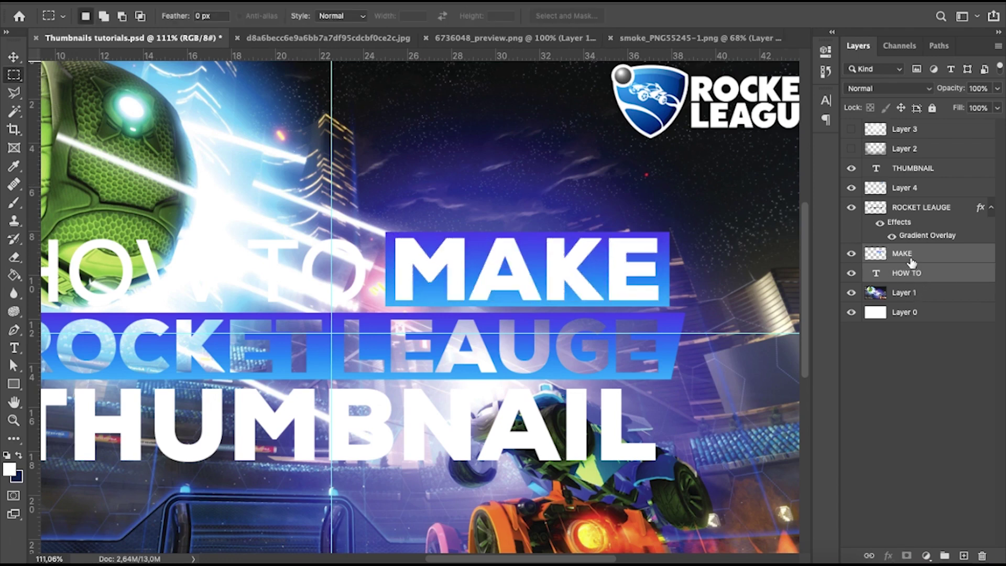
{"action": "left_click", "coordinate": [901, 253]}
{"action": "left_click", "coordinate": [906, 273]}
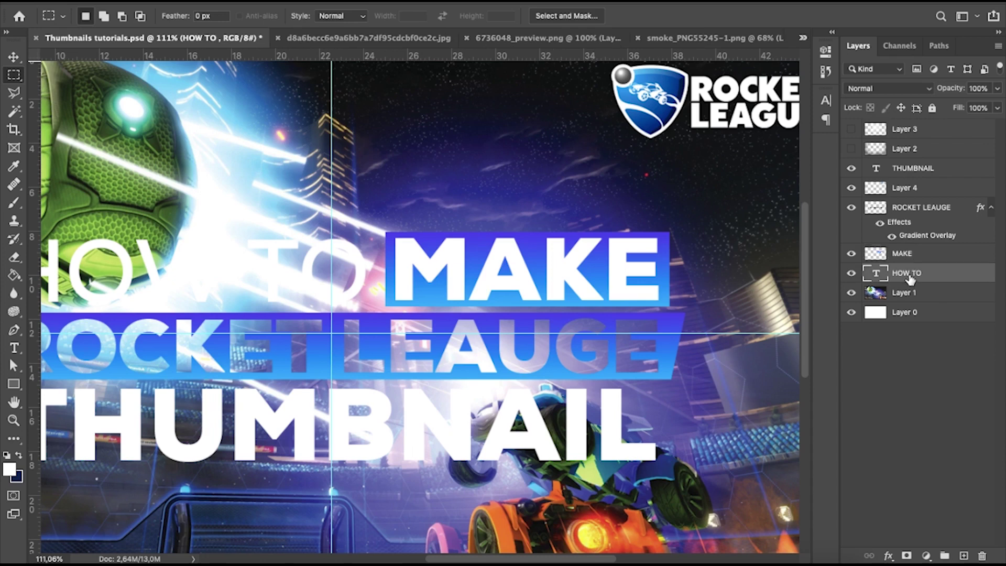
{"action": "left_click", "coordinate": [912, 256]}
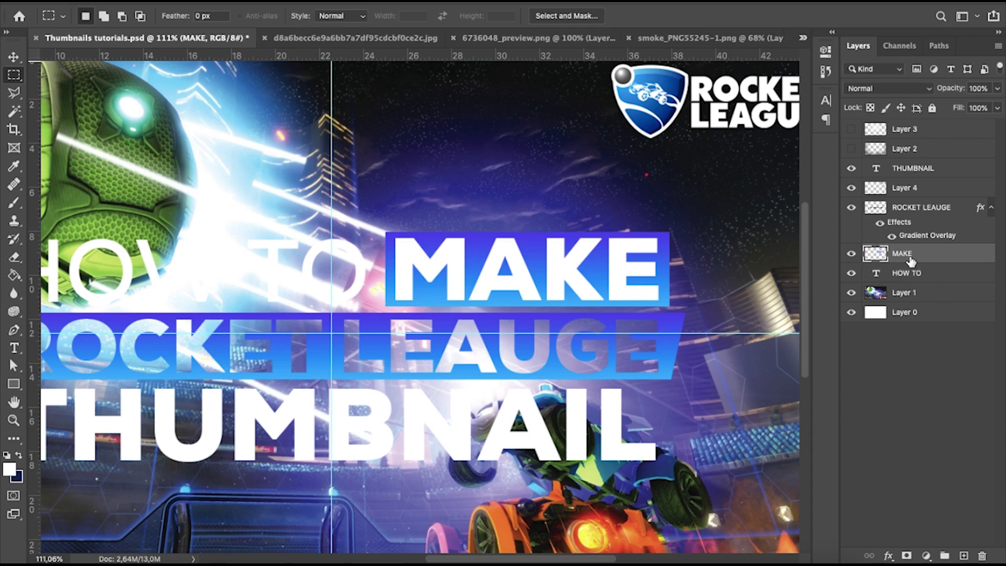
{"action": "left_click", "coordinate": [14, 56]}
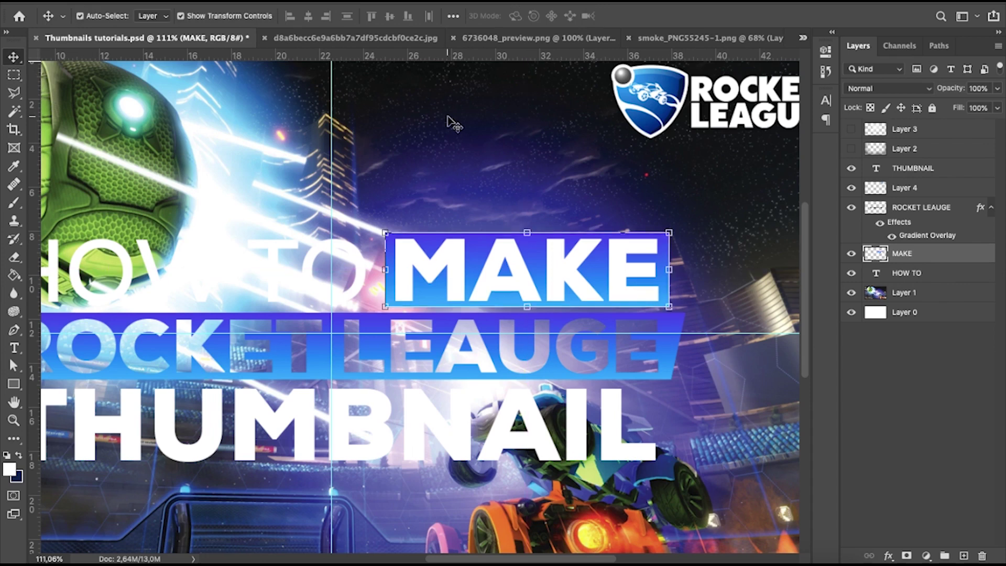
{"action": "key", "text": "Left"}
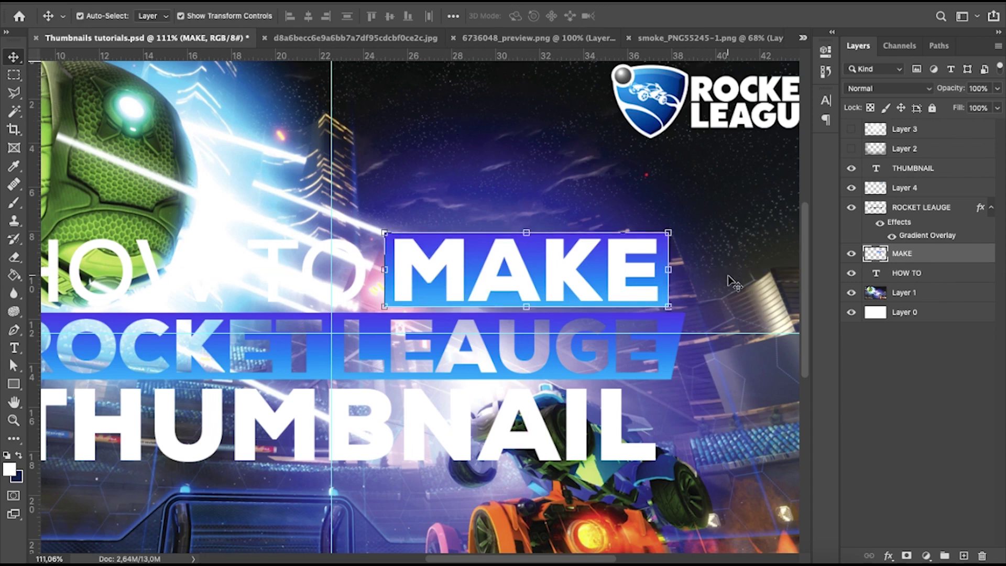
Step: Examine how the white MAKE lettering on the gradient box looks in the whole thumbnail
{"action": "left_click_drag", "start_coordinate": [450, 56], "coordinate": [470, 10]}
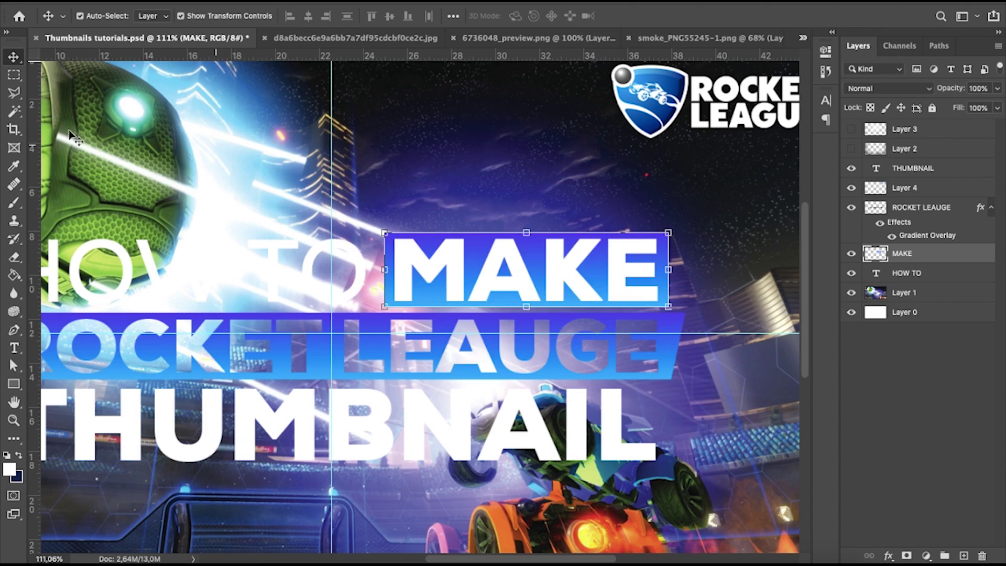
{"action": "left_click", "coordinate": [161, 108]}
{"action": "key", "text": "ctrl+0"}
{"action": "scroll", "coordinate": [459, 295], "scroll_direction": "up", "scroll_amount": 5}
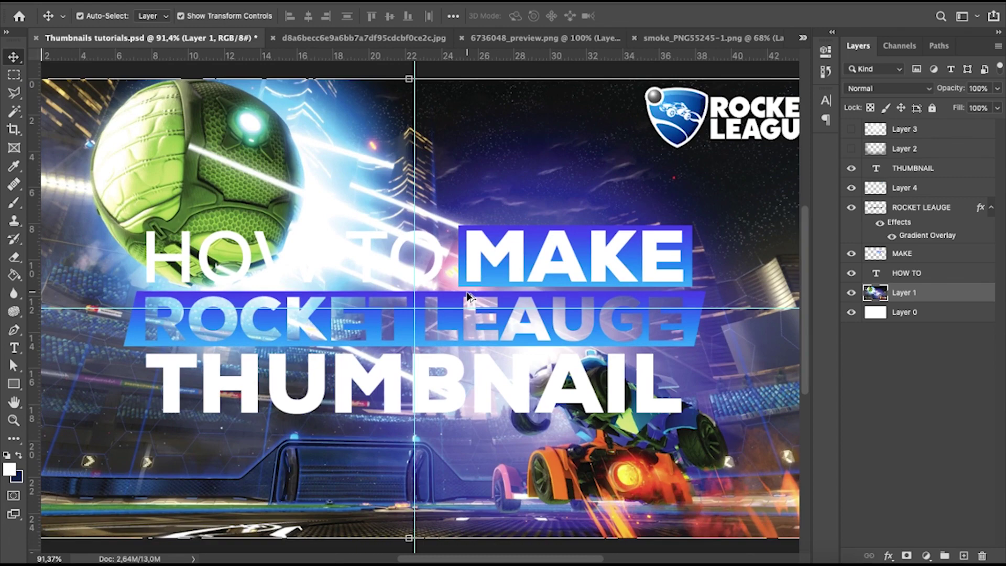
{"action": "scroll", "coordinate": [466, 293], "scroll_direction": "up", "scroll_amount": 1}
{"action": "scroll", "coordinate": [467, 293], "scroll_direction": "down", "scroll_amount": 4}
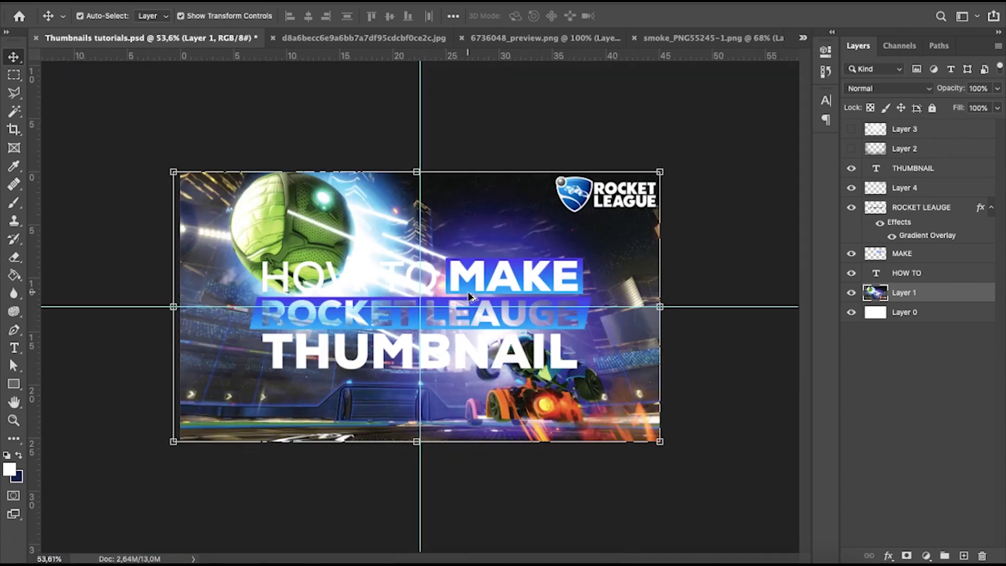
{"action": "scroll", "coordinate": [469, 296], "scroll_direction": "up", "scroll_amount": 3}
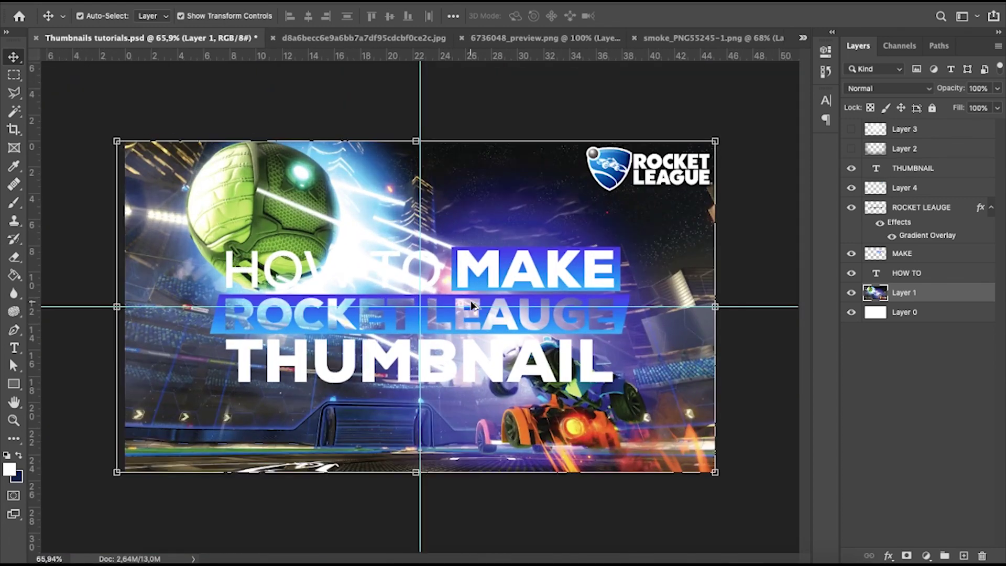
{"action": "scroll", "coordinate": [644, 316], "scroll_direction": "up", "scroll_amount": 3}
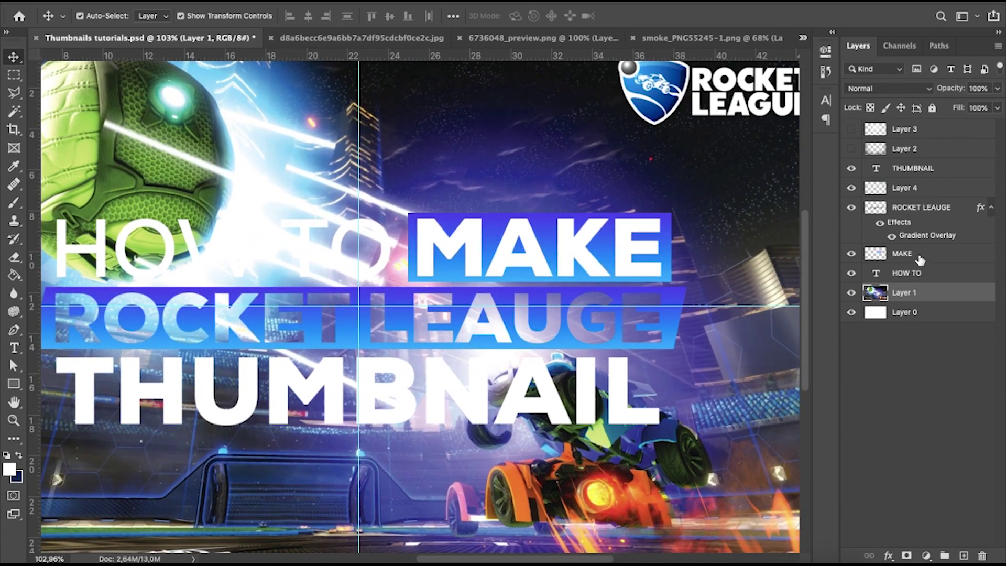
Step: Undo the merge so the MAKE text and Rectangle 1 are separate layers again
{"action": "left_click", "coordinate": [920, 259]}
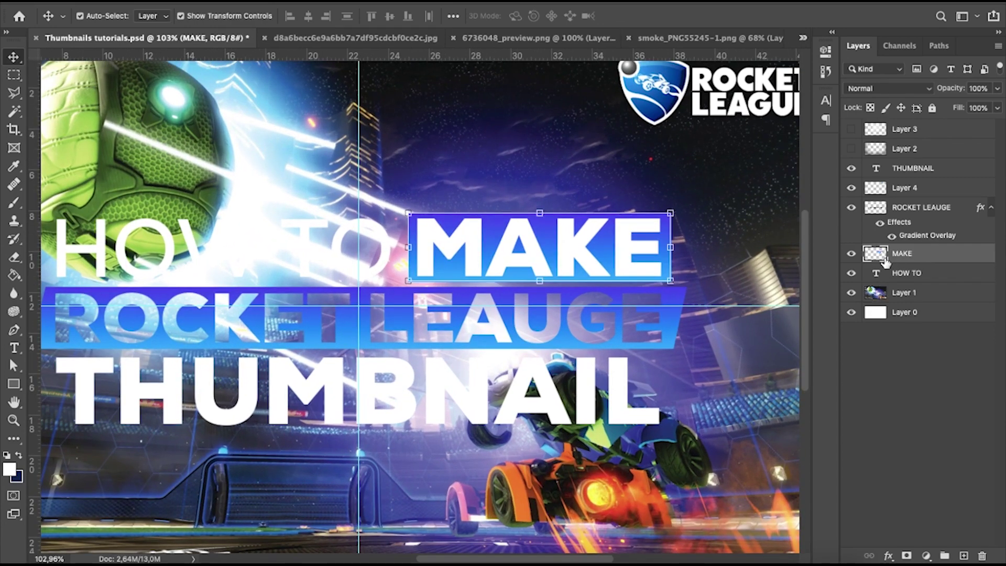
{"action": "key", "text": "ctrl+t"}
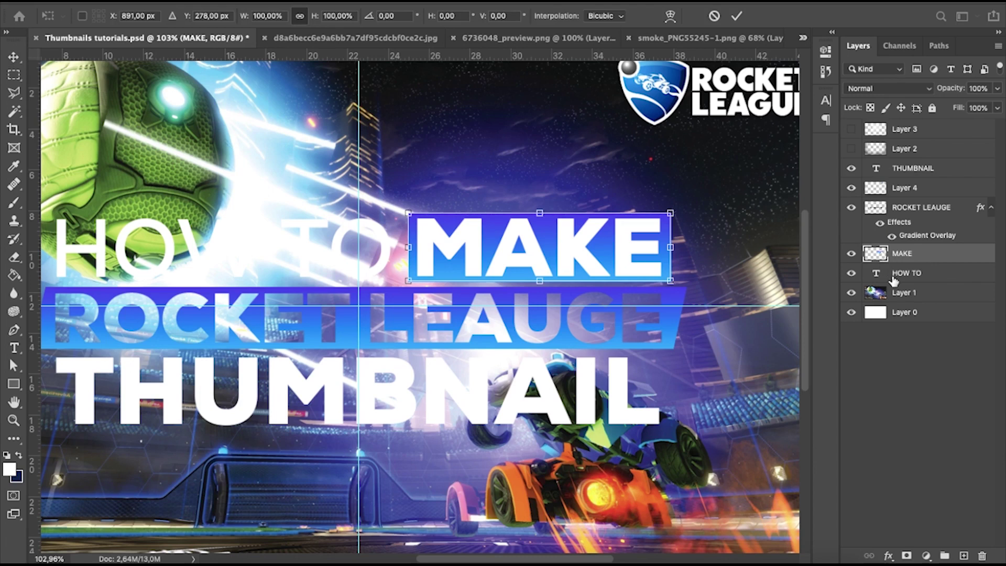
{"action": "left_click", "coordinate": [13, 58]}
{"action": "left_click", "coordinate": [243, 112], "text": "super"}
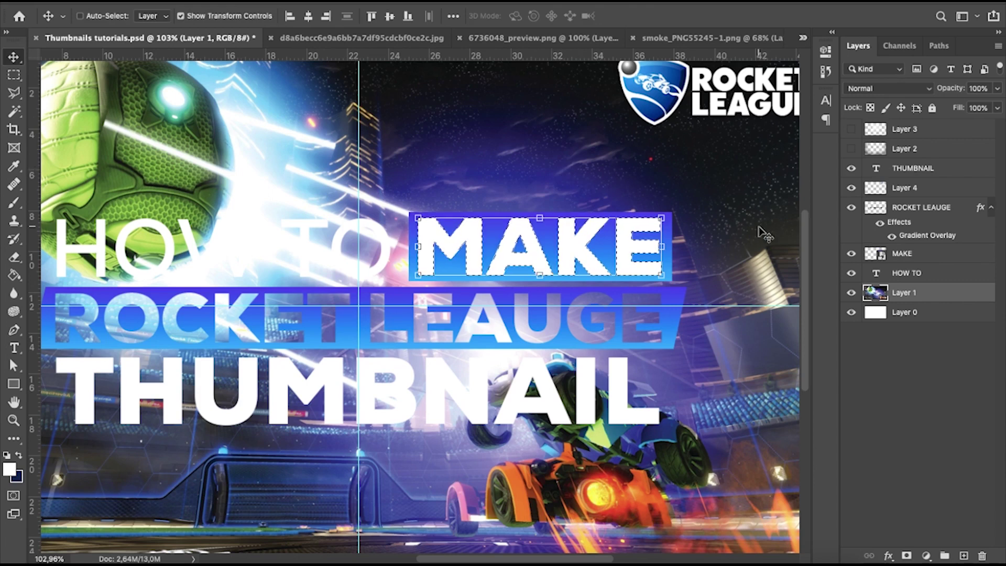
{"action": "key", "text": "ctrl+z"}
Step: Hide the Gradient Overlay effect on Rectangle 1 and clear the letter selection
{"action": "left_click", "coordinate": [875, 254], "text": "super"}
{"action": "left_click", "coordinate": [899, 276]}
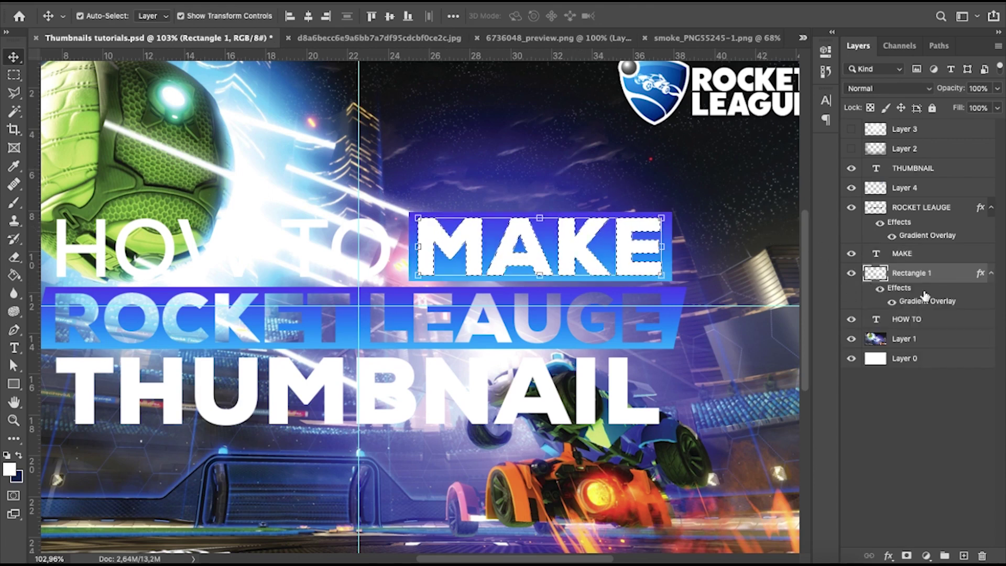
{"action": "left_click", "coordinate": [892, 302]}
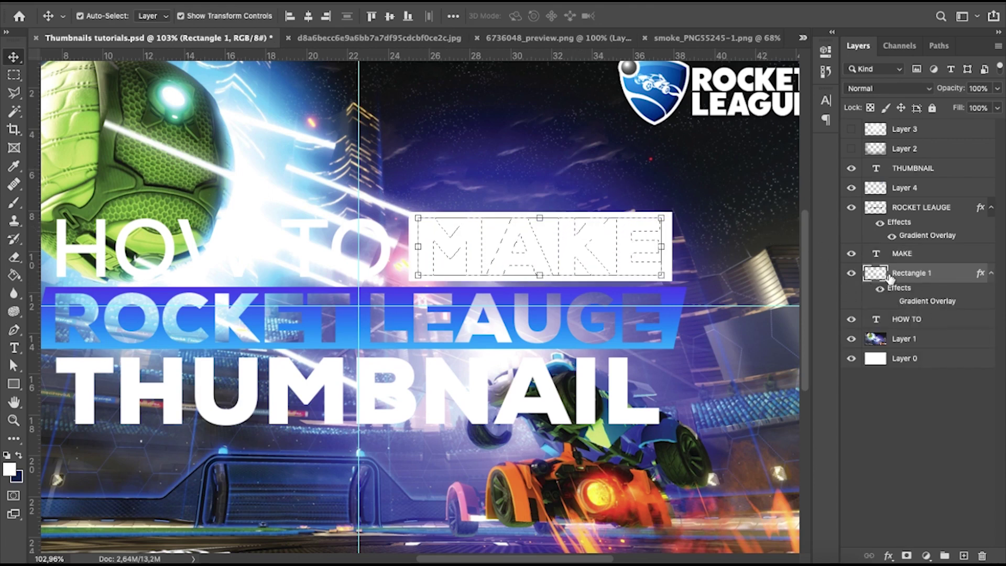
{"action": "left_click", "coordinate": [14, 74]}
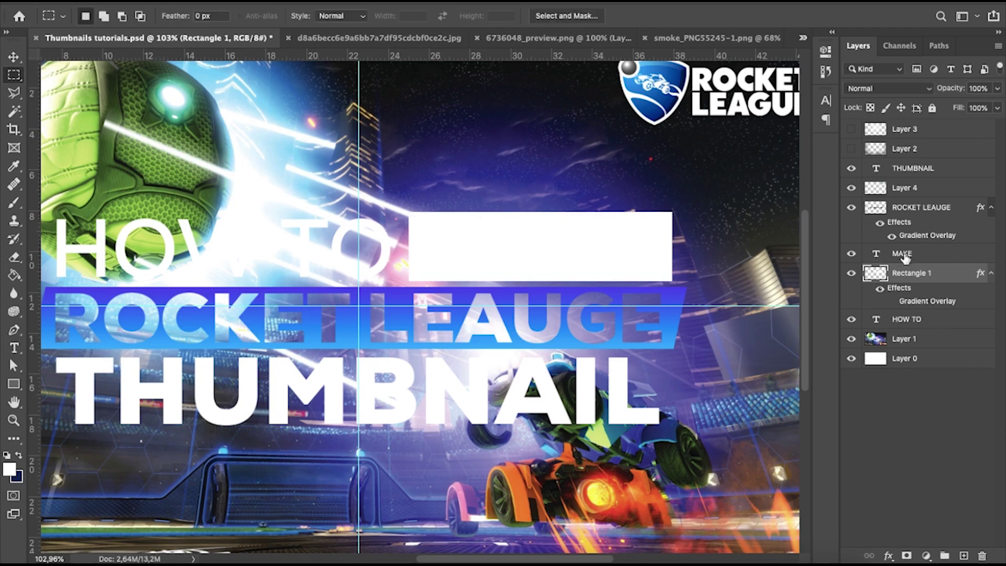
Step: Apply a violet-blue to light-blue Gradient Overlay to the MAKE text layer
{"action": "right_click", "coordinate": [903, 255]}
{"action": "left_click", "coordinate": [765, 259]}
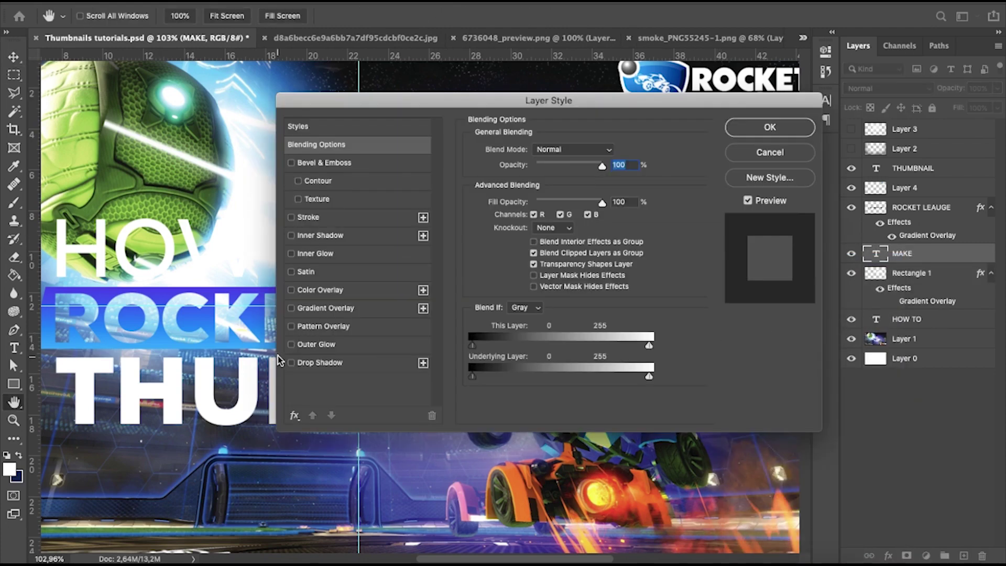
{"action": "left_click", "coordinate": [289, 291]}
{"action": "left_click_drag", "start_coordinate": [470, 105], "coordinate": [451, 247]}
{"action": "left_click", "coordinate": [540, 443]}
{"action": "left_click", "coordinate": [540, 461]}
{"action": "left_click", "coordinate": [780, 276]}
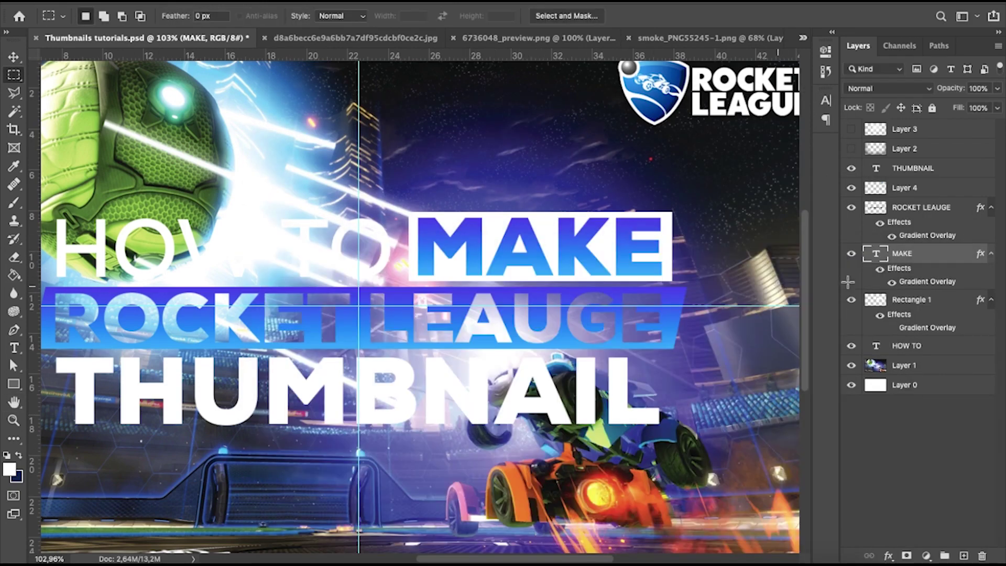
Step: Move the white Rectangle 1 behind MAKE down by 1 px to Y 278 px
{"action": "left_click", "coordinate": [926, 303]}
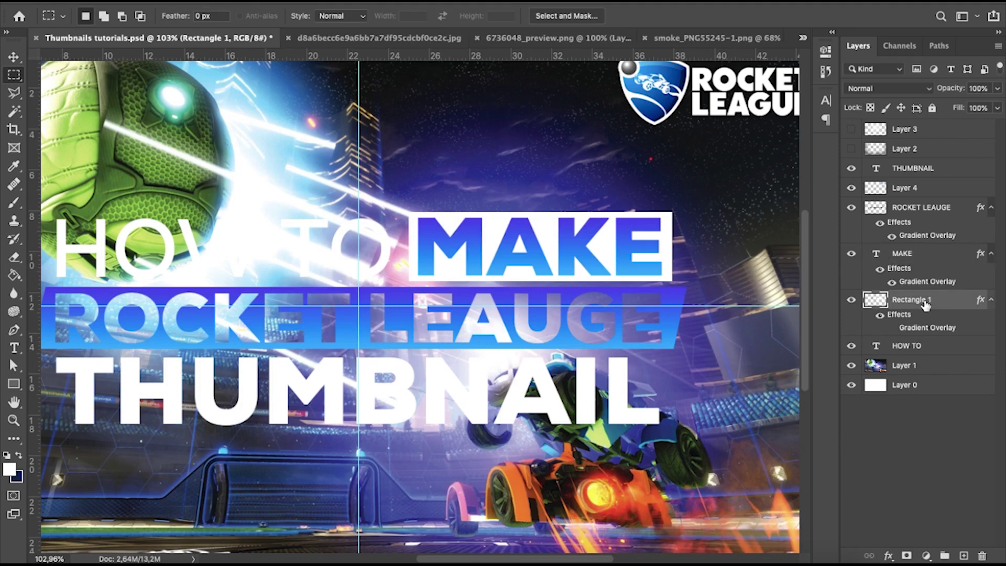
{"action": "key", "text": "super+t"}
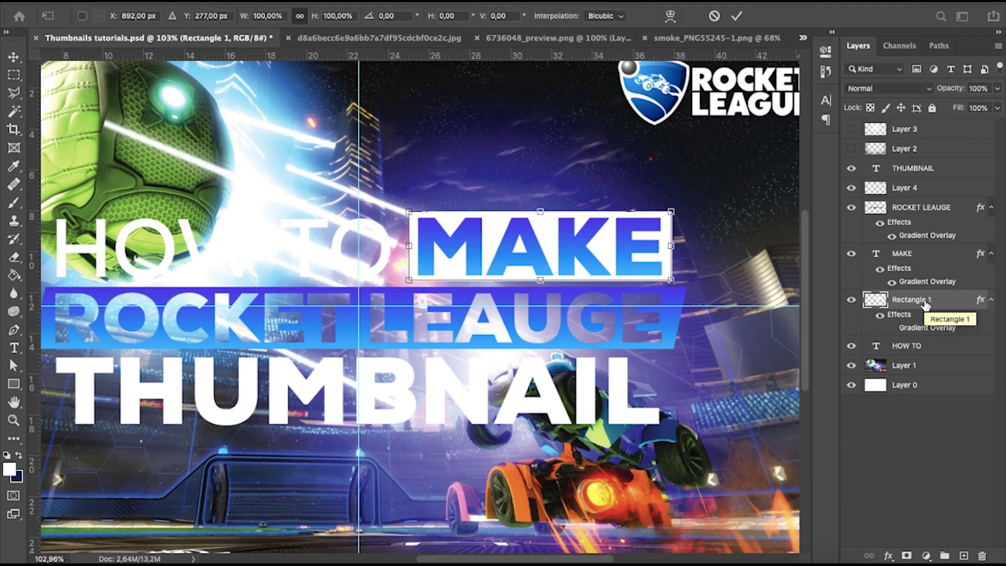
{"action": "key", "text": "Down"}
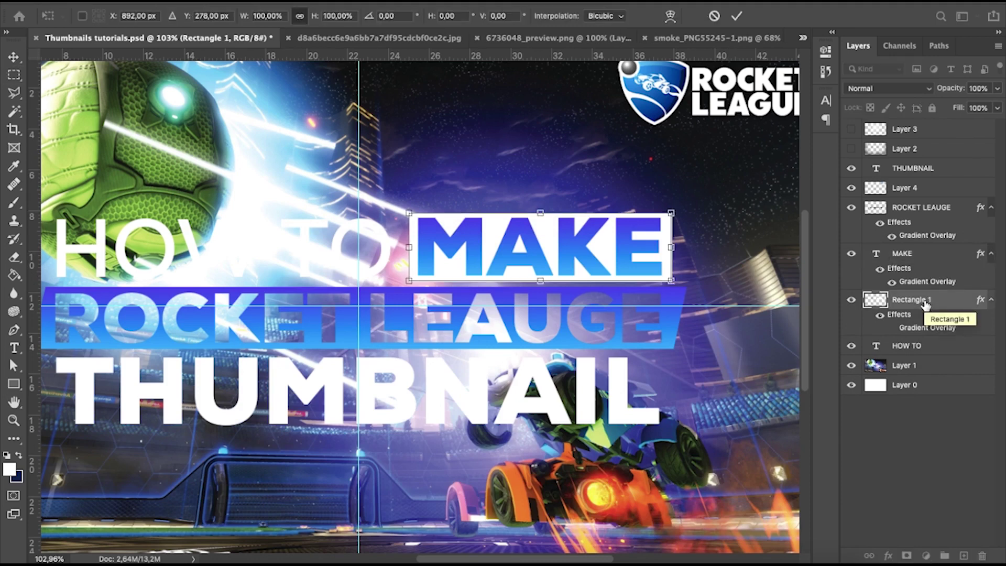
{"action": "key", "text": "Return"}
Step: Examine the gradient MAKE lettering on its white box within the whole thumbnail
{"action": "left_click", "coordinate": [903, 254]}
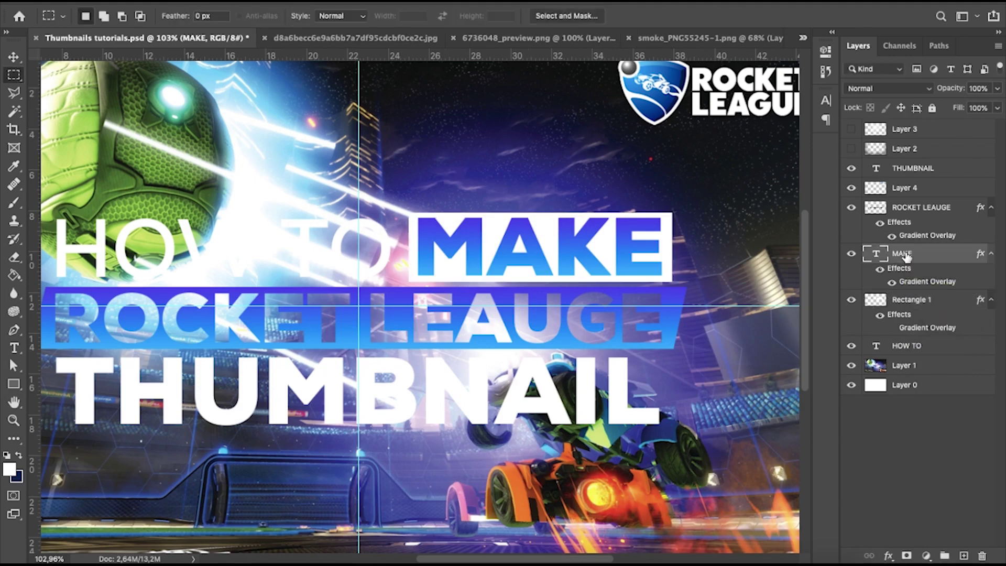
{"action": "left_click", "coordinate": [15, 56]}
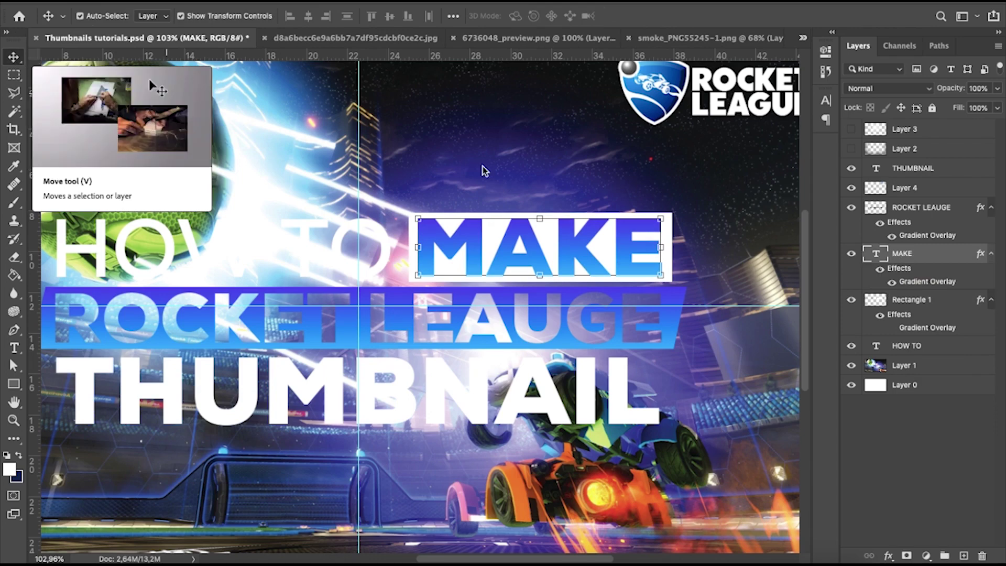
{"action": "left_click", "coordinate": [503, 178]}
{"action": "scroll", "coordinate": [539, 187], "scroll_direction": "down", "scroll_amount": 3}
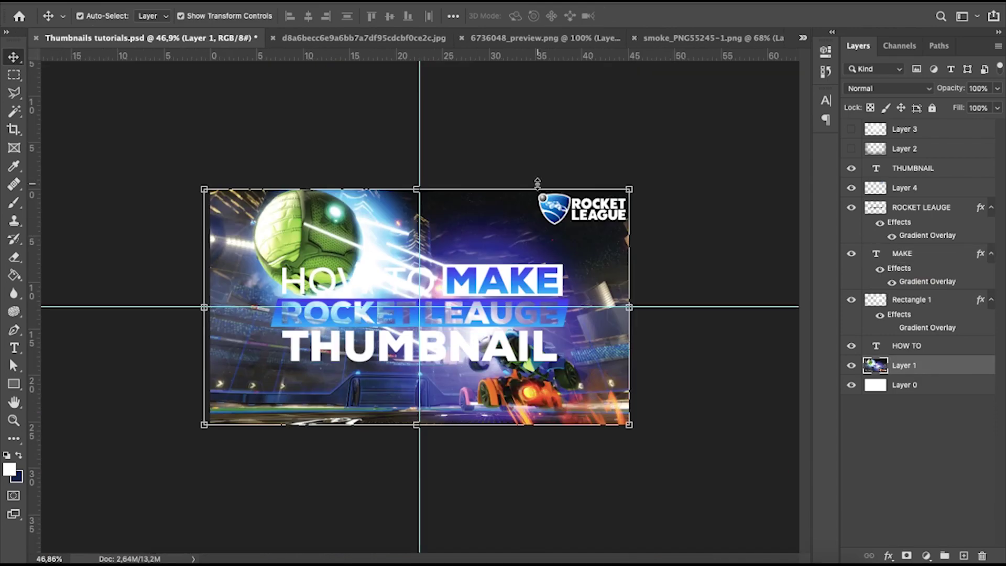
{"action": "scroll", "coordinate": [540, 187], "scroll_direction": "up", "scroll_amount": 3}
{"action": "scroll", "coordinate": [540, 187], "scroll_direction": "down", "scroll_amount": 2}
{"action": "scroll", "coordinate": [539, 187], "scroll_direction": "up", "scroll_amount": 1}
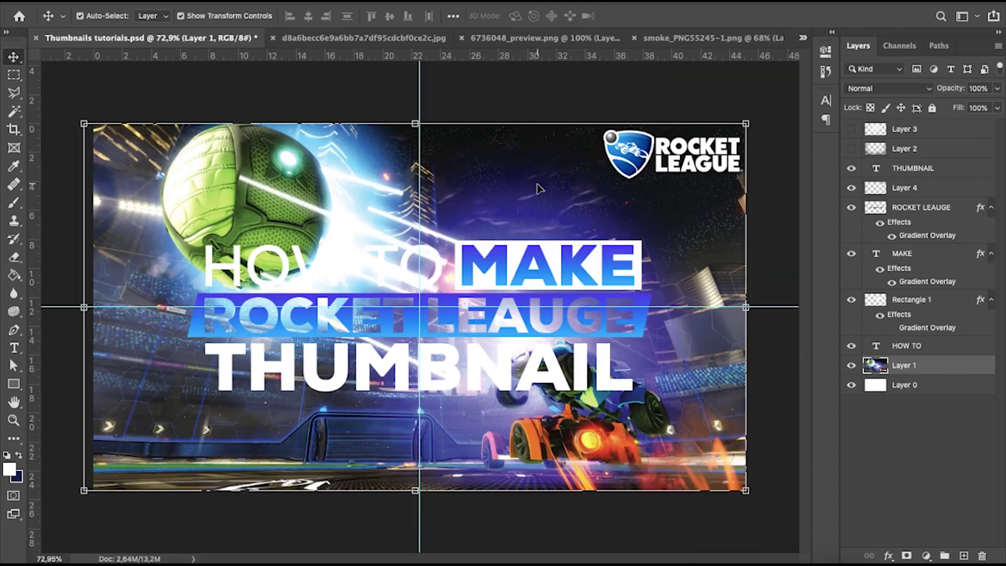
Step: Rename the Rocket League logo's Layer 4 as LOGO and move it above the THUMBNAIL text layer
{"action": "left_click", "coordinate": [905, 347]}
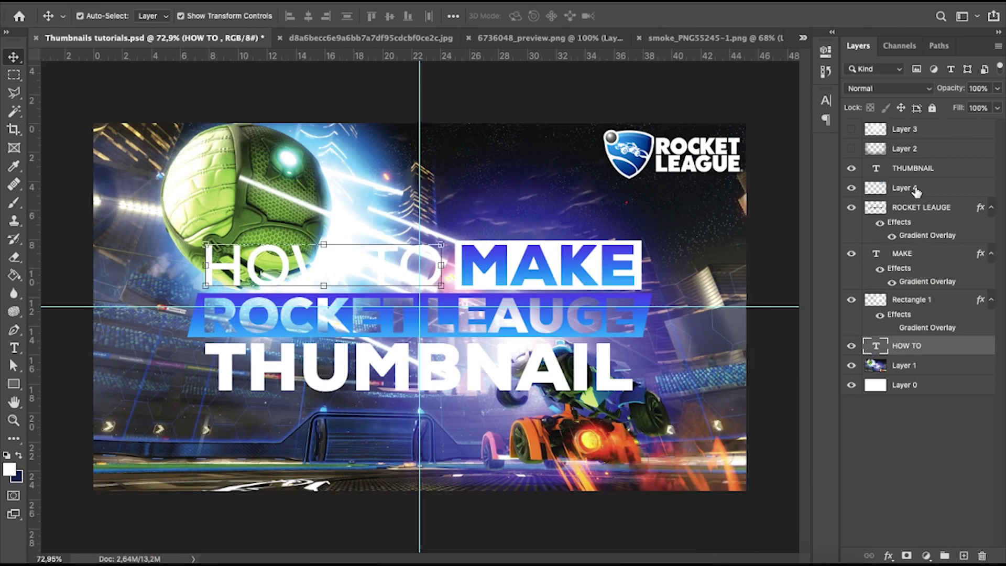
{"action": "left_click", "coordinate": [910, 168], "text": "shift"}
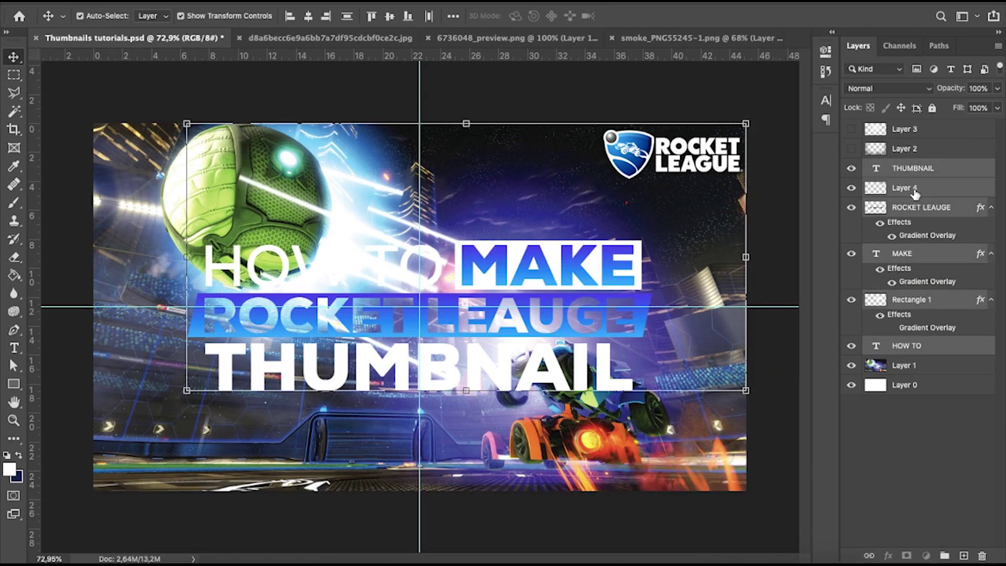
{"action": "left_click", "coordinate": [914, 191]}
{"action": "left_click", "coordinate": [851, 187]}
{"action": "left_click", "coordinate": [851, 187]}
{"action": "double_click", "coordinate": [898, 188]}
{"action": "type", "text": "LOGO"}
{"action": "key", "text": "Return"}
{"action": "left_click_drag", "start_coordinate": [925, 192], "coordinate": [923, 168]}
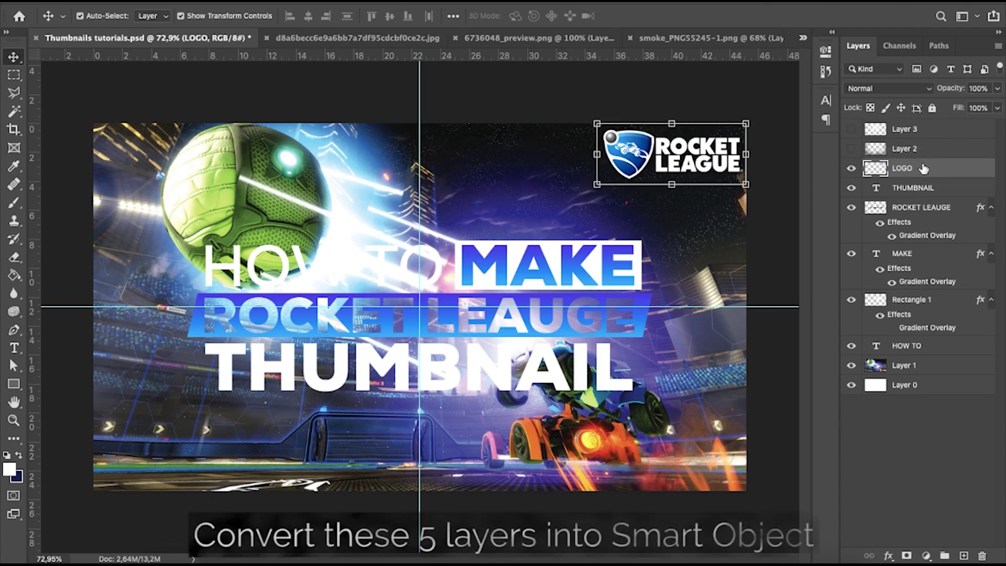
Step: Convert the five title layers from THUMBNAIL down to HOW TO into one Smart Object
{"action": "left_click", "coordinate": [922, 188]}
{"action": "left_click", "coordinate": [922, 346], "text": "shift"}
{"action": "right_click", "coordinate": [921, 351]}
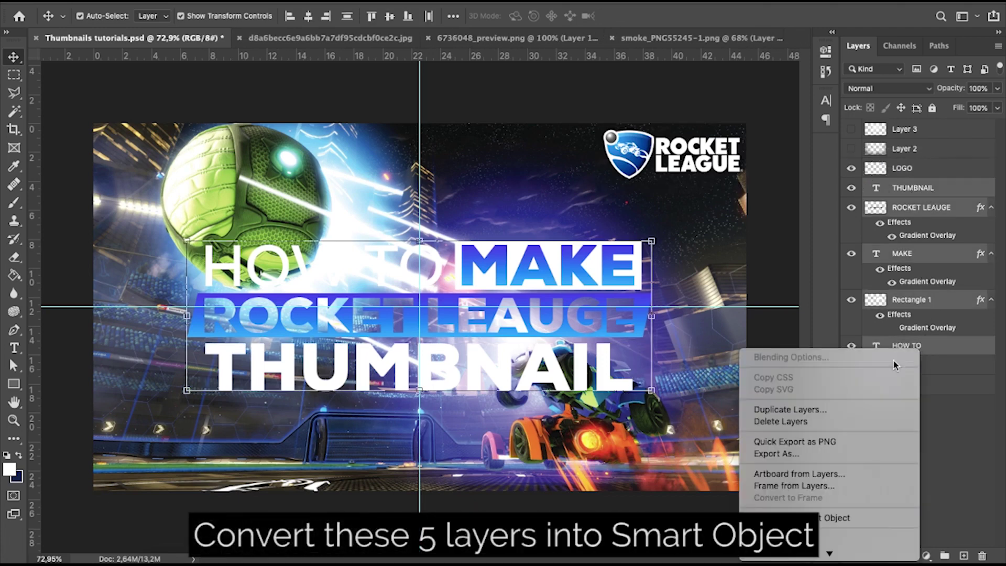
{"action": "left_click", "coordinate": [802, 411]}
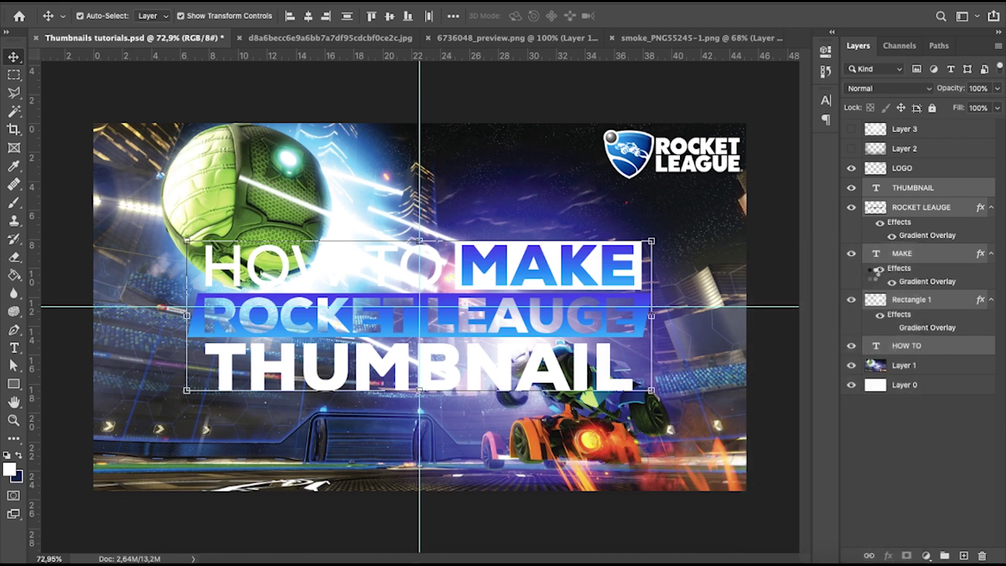
Step: Load the title Smart Object's outline as a selection and expand it by 20 pixels
{"action": "left_click", "coordinate": [875, 188], "text": "super"}
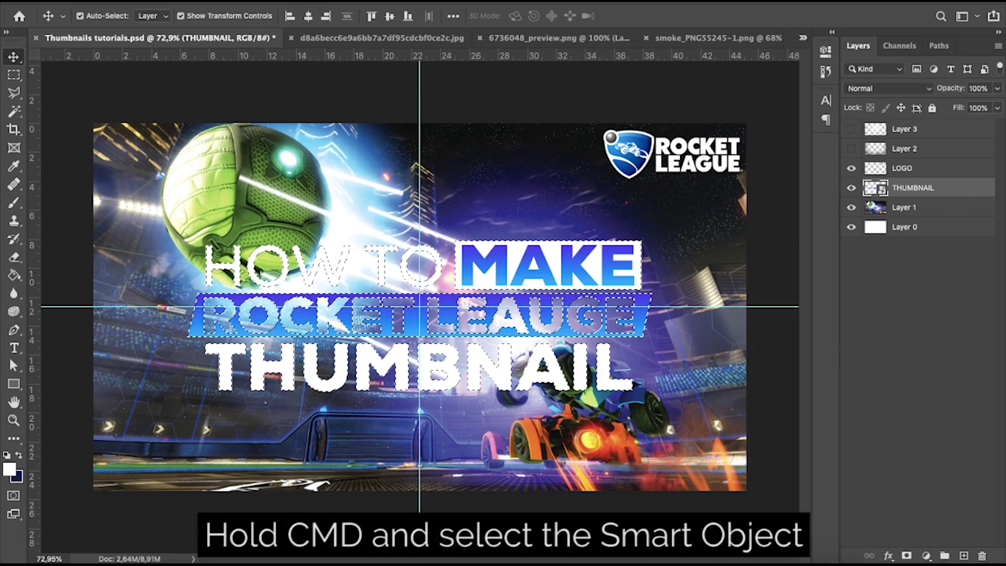
{"action": "left_click", "coordinate": [286, 2]}
{"action": "mouse_move", "coordinate": [319, 182]}
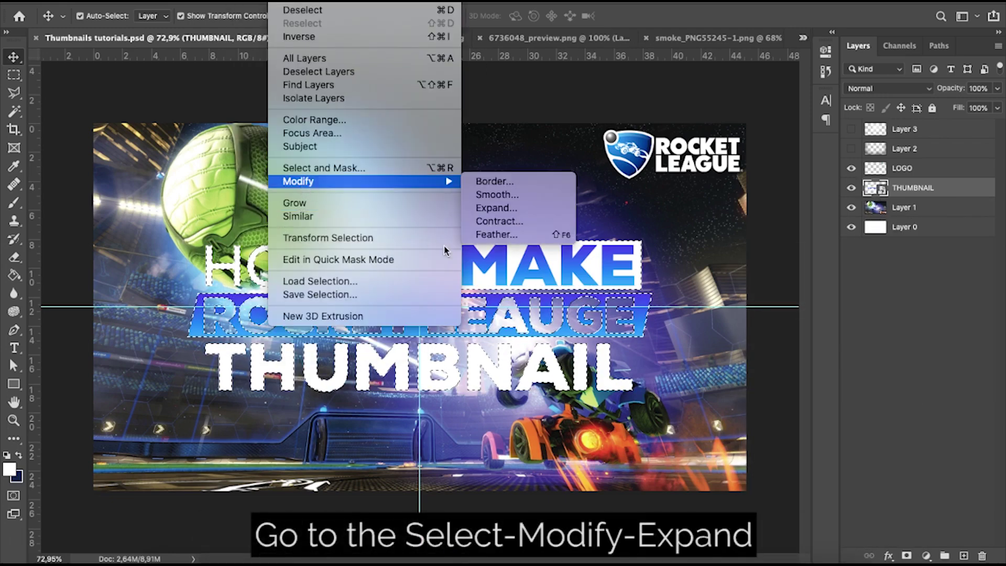
{"action": "left_click", "coordinate": [497, 209]}
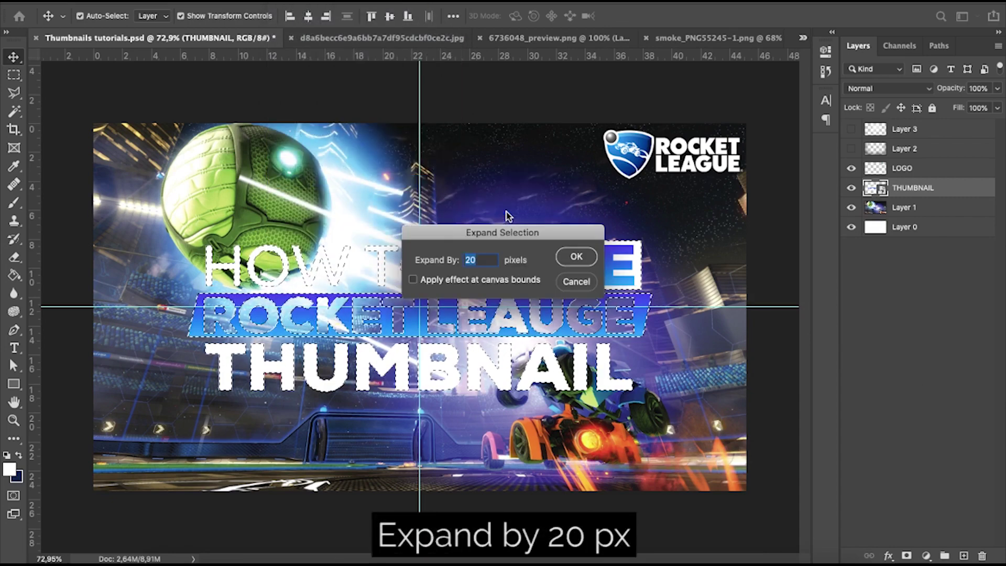
{"action": "key", "text": "Return"}
Step: Create a new layer, fill the expanded title selection with black and clear the selection
{"action": "left_click", "coordinate": [963, 555]}
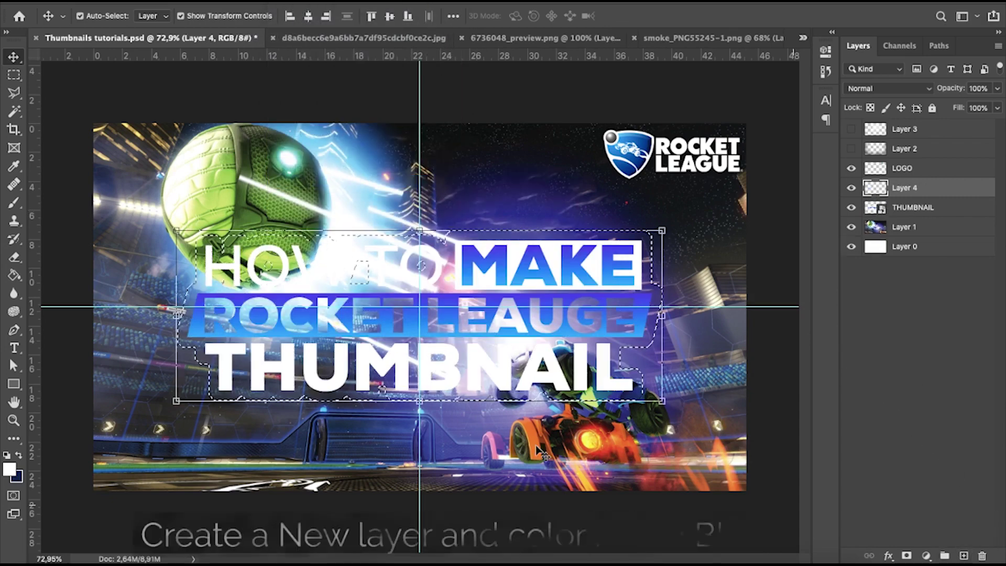
{"action": "left_click", "coordinate": [9, 469]}
{"action": "left_click_drag", "start_coordinate": [690, 452], "coordinate": [640, 503]}
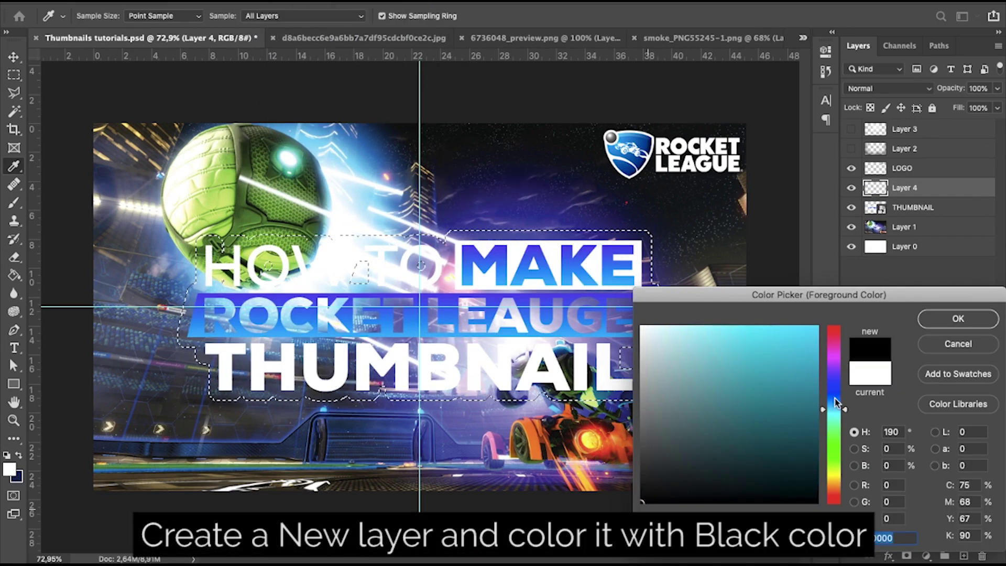
{"action": "left_click", "coordinate": [957, 318]}
{"action": "key", "text": "g"}
{"action": "left_click", "coordinate": [288, 291]}
{"action": "key", "text": "m"}
{"action": "key", "text": "ctrl+d"}
Step: Marquee-select the black shape's interior around its holes and fill the hole in the first O with black
{"action": "scroll", "coordinate": [321, 253], "scroll_direction": "up", "scroll_amount": 1}
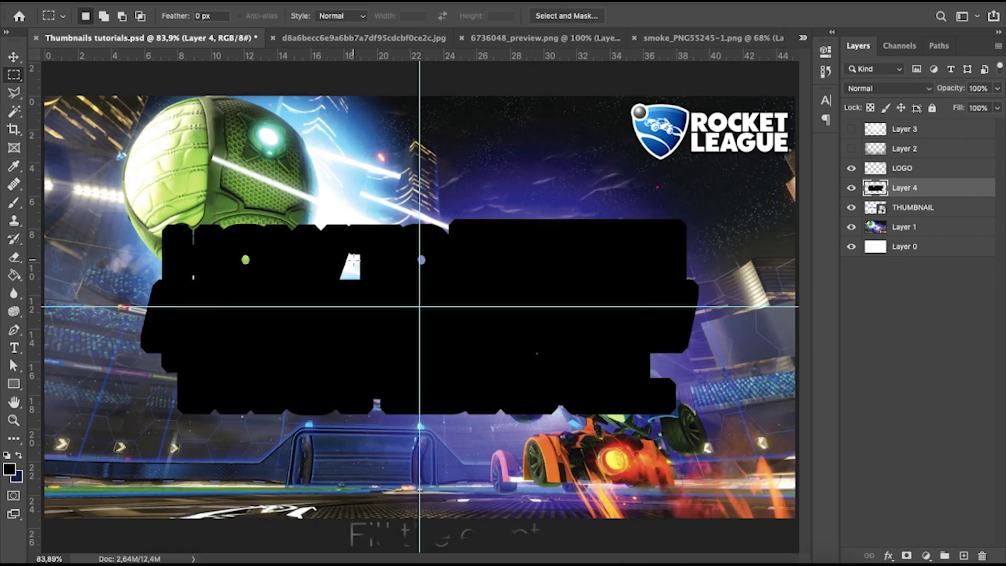
{"action": "scroll", "coordinate": [353, 258], "scroll_direction": "up", "scroll_amount": 1}
{"action": "left_click_drag", "start_coordinate": [176, 255], "coordinate": [566, 390]}
{"action": "scroll", "coordinate": [303, 302], "scroll_direction": "up", "scroll_amount": 1}
{"action": "scroll", "coordinate": [304, 303], "scroll_direction": "up", "scroll_amount": 10}
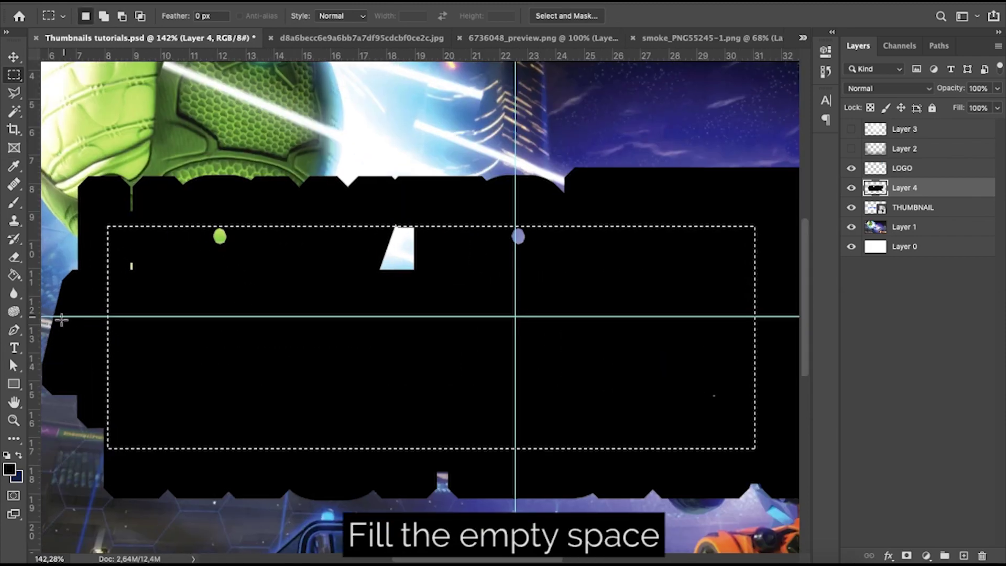
{"action": "left_click", "coordinate": [14, 274]}
{"action": "left_click", "coordinate": [219, 237]}
Step: Fill the remaining holes within the selected interior of the black shape with black
{"action": "scroll", "coordinate": [132, 263], "scroll_direction": "up", "scroll_amount": 15}
{"action": "scroll", "coordinate": [576, 264], "scroll_direction": "down", "scroll_amount": 10}
{"action": "left_click", "coordinate": [646, 252]}
{"action": "scroll", "coordinate": [671, 247], "scroll_direction": "up", "scroll_amount": 3}
{"action": "scroll", "coordinate": [733, 283], "scroll_direction": "down", "scroll_amount": 8}
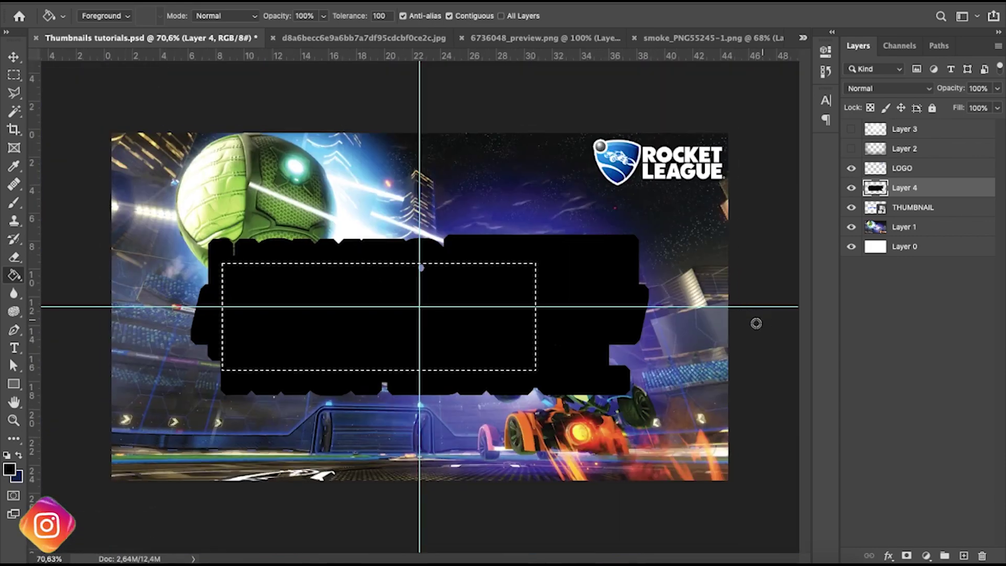
{"action": "scroll", "coordinate": [471, 315], "scroll_direction": "up", "scroll_amount": 5}
{"action": "left_click", "coordinate": [359, 213]}
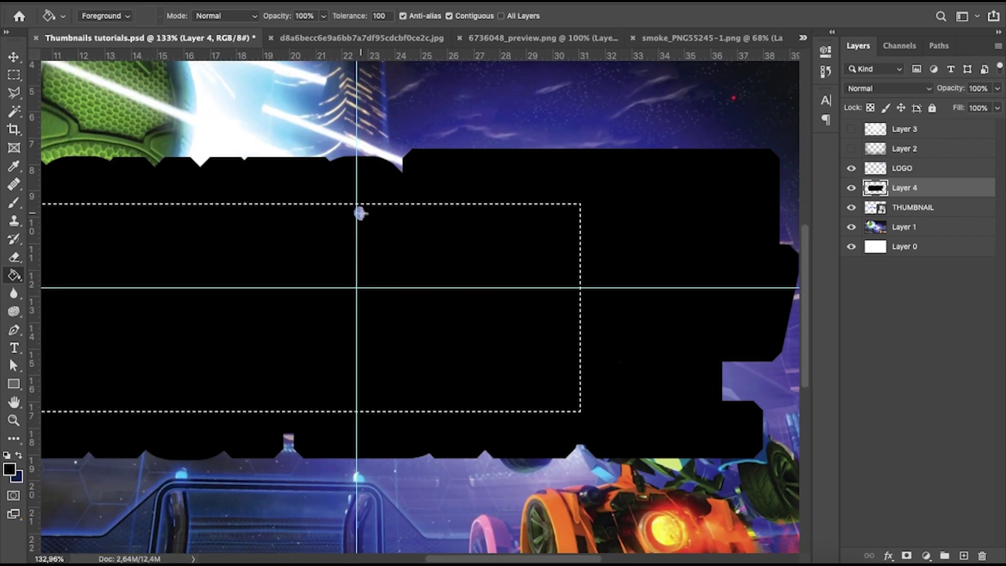
Step: Marquee a small area around the leftover speck in the black shape and fill it with black
{"action": "scroll", "coordinate": [206, 199], "scroll_direction": "up", "scroll_amount": 6}
{"action": "scroll", "coordinate": [68, 147], "scroll_direction": "up", "scroll_amount": 1}
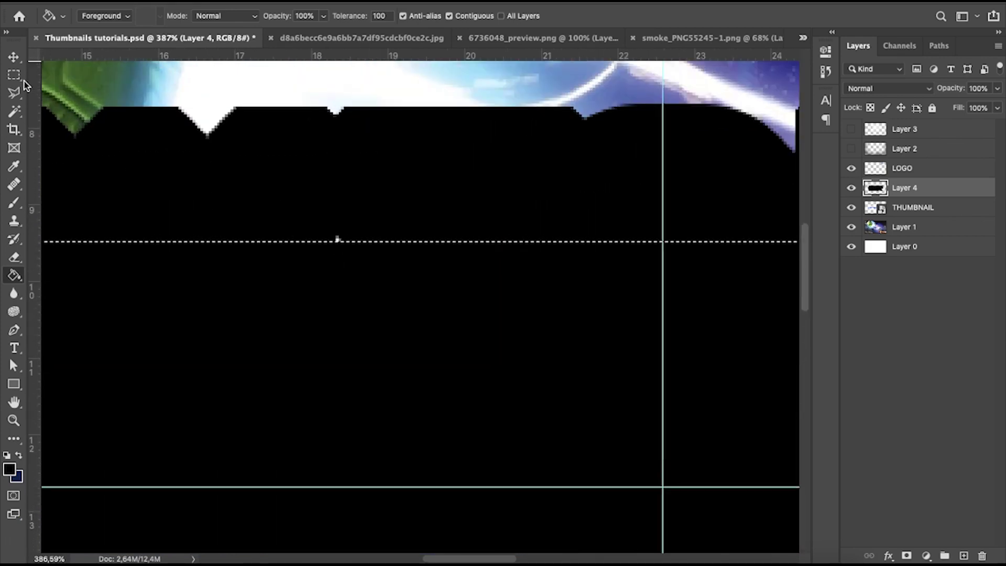
{"action": "left_click", "coordinate": [15, 74]}
{"action": "left_click_drag", "start_coordinate": [314, 225], "coordinate": [387, 284]}
{"action": "left_click", "coordinate": [14, 275]}
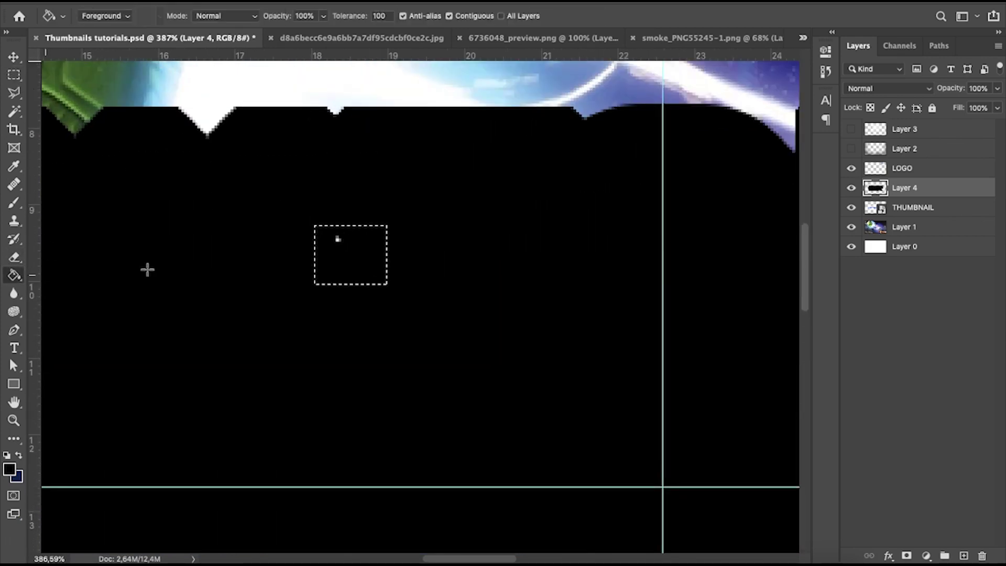
{"action": "scroll", "coordinate": [338, 241], "scroll_direction": "down", "scroll_amount": 5}
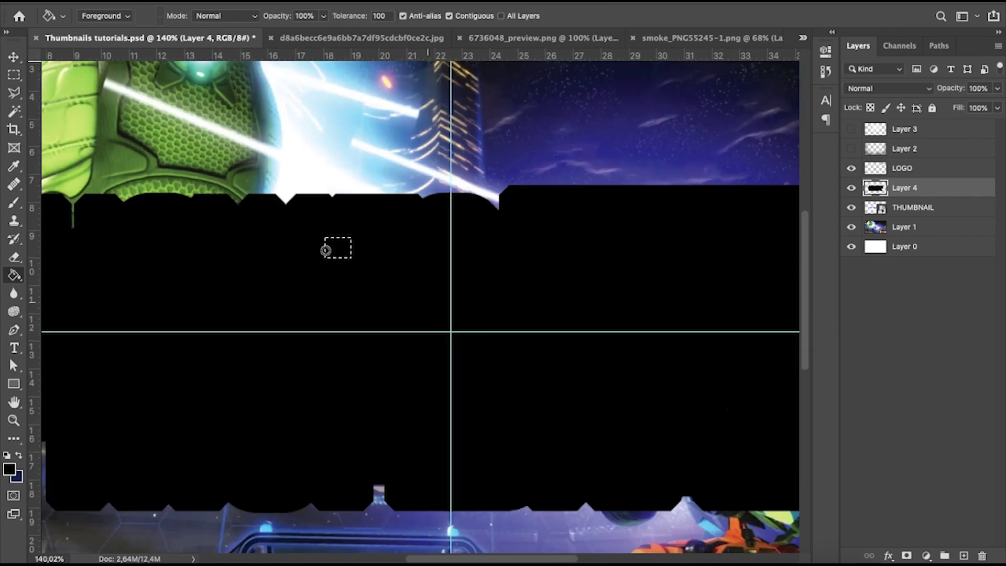
{"action": "scroll", "coordinate": [314, 323], "scroll_direction": "down", "scroll_amount": 4}
Step: Clear the selection, move the black Layer 4 beneath the THUMBNAIL Smart Object and hide the guides
{"action": "key", "text": "m"}
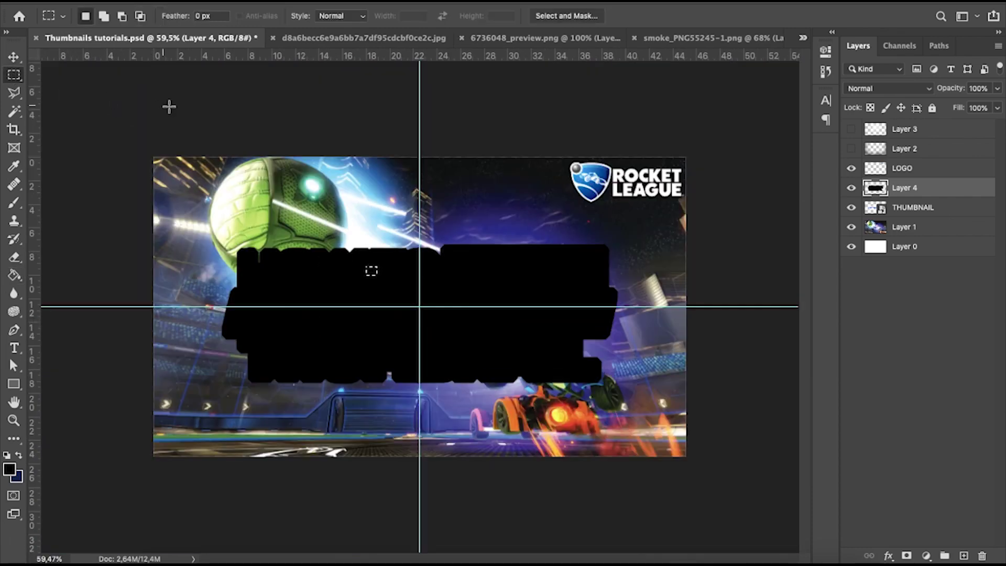
{"action": "left_click_drag", "start_coordinate": [872, 202], "coordinate": [890, 217]}
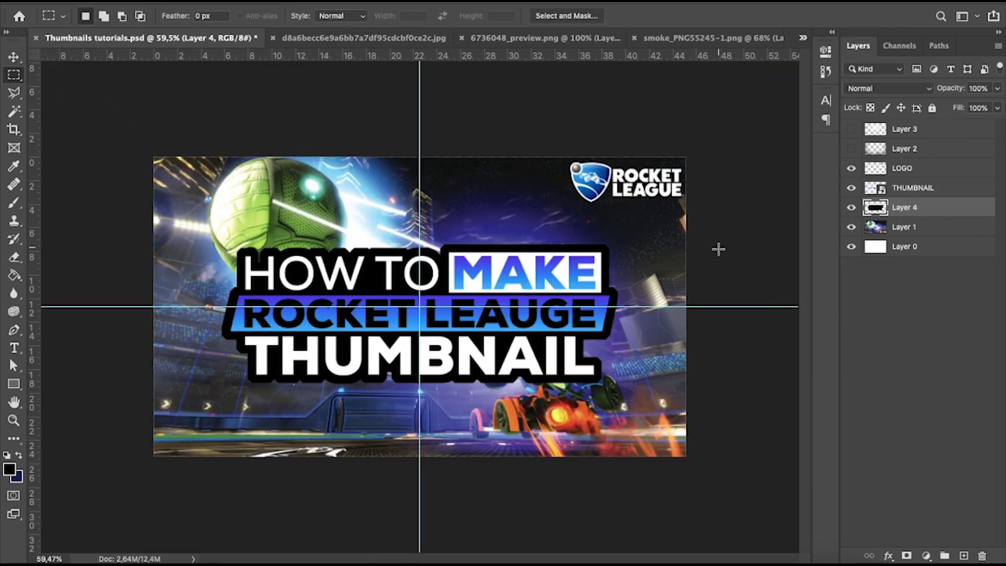
{"action": "key", "text": "ctrl+semicolon"}
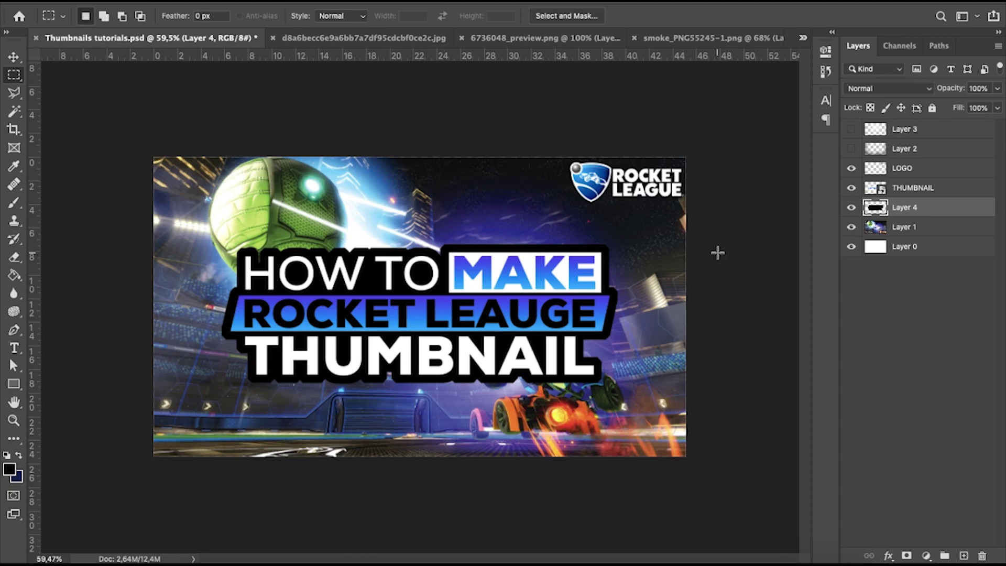
Step: Scale the title and its black backing together to 85.36% and place them in the thumbnail's lower-left corner
{"action": "left_click", "coordinate": [14, 56]}
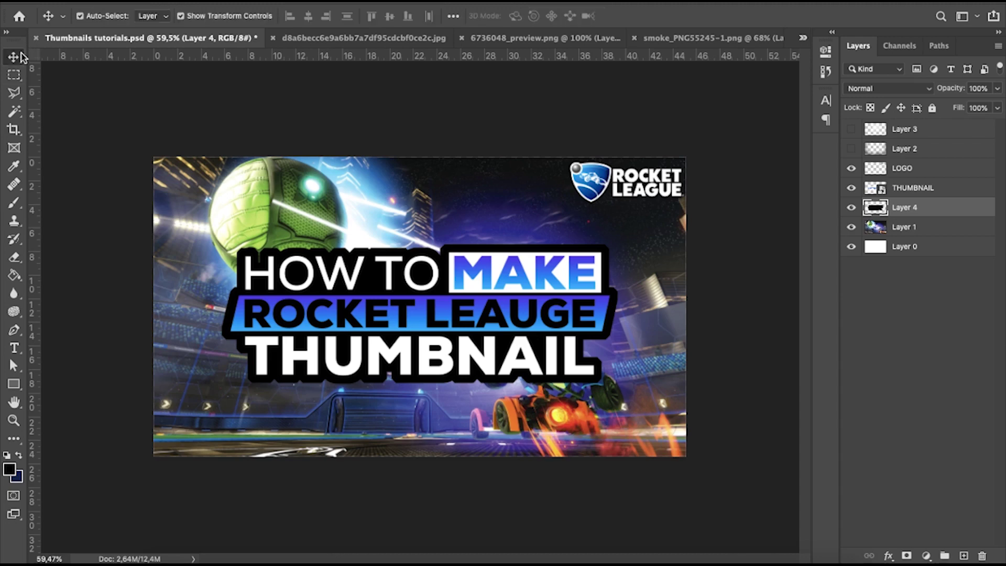
{"action": "left_click", "coordinate": [920, 194], "text": "shift"}
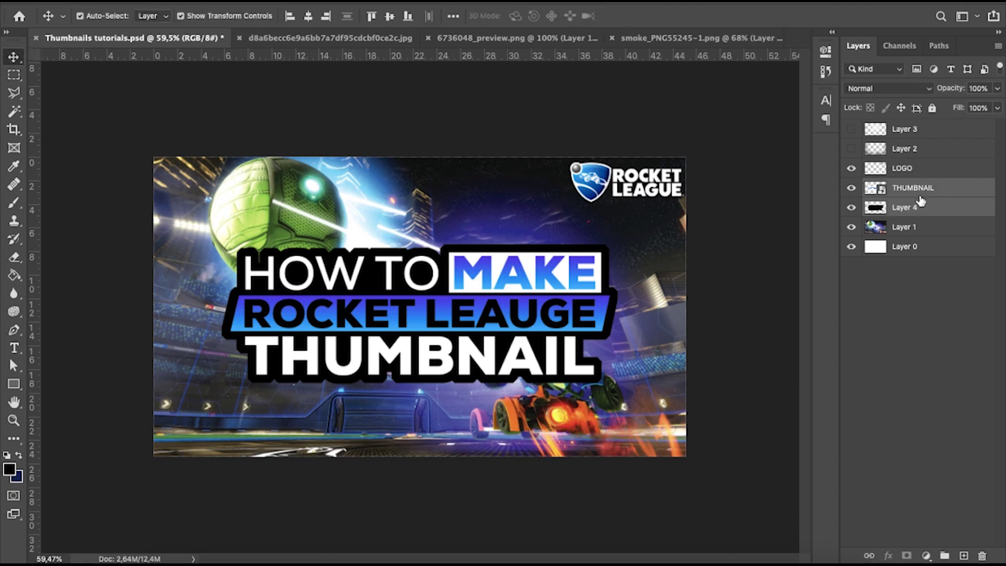
{"action": "key", "text": "ctrl+t"}
{"action": "left_click_drag", "start_coordinate": [509, 327], "coordinate": [442, 403]}
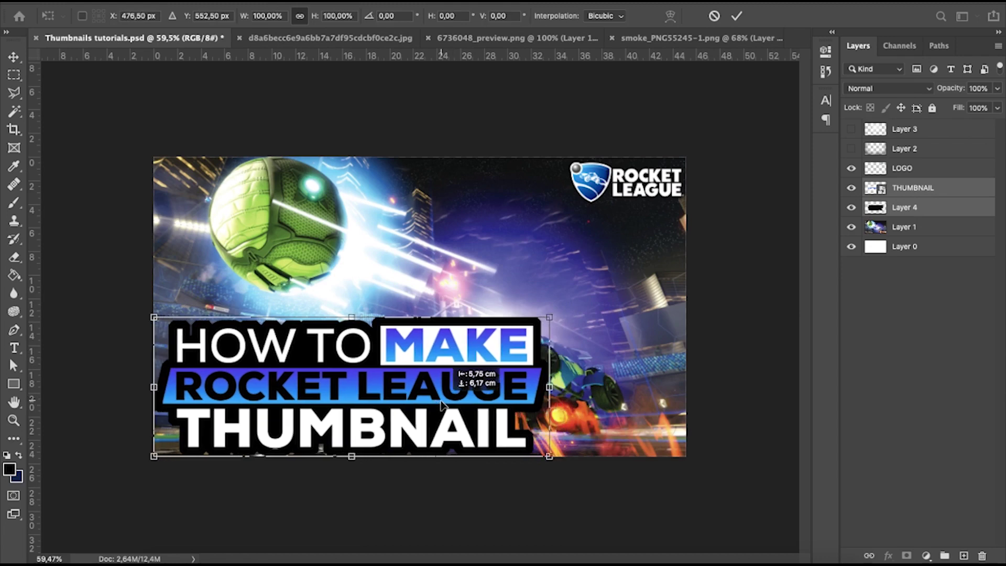
{"action": "left_click_drag", "start_coordinate": [552, 316], "coordinate": [504, 332]}
{"action": "left_click_drag", "start_coordinate": [445, 392], "coordinate": [448, 394]}
{"action": "mouse_move", "coordinate": [503, 330]}
{"action": "left_mouse_down"}
{"action": "mouse_move", "coordinate": [450, 370]}
{"action": "mouse_move", "coordinate": [490, 338]}
{"action": "left_mouse_up"}
{"action": "left_click_drag", "start_coordinate": [451, 375], "coordinate": [451, 371]}
{"action": "mouse_move", "coordinate": [389, 372]}
{"action": "left_mouse_down"}
{"action": "mouse_move", "coordinate": [385, 341]}
{"action": "mouse_move", "coordinate": [384, 359]}
{"action": "left_mouse_up"}
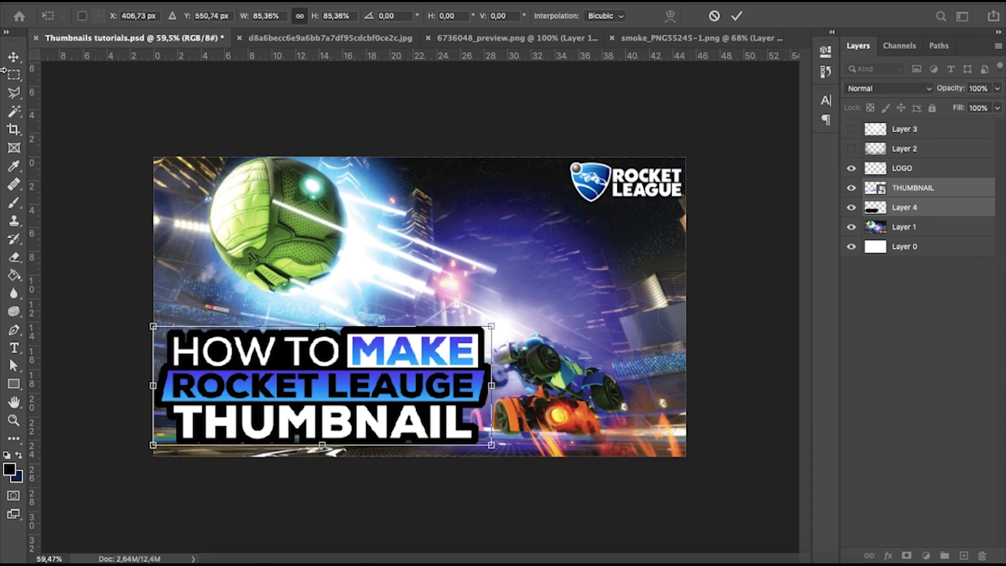
{"action": "left_click", "coordinate": [13, 57]}
{"action": "left_click", "coordinate": [92, 74]}
Step: Scale the Rocket League logo to 58.94% and place it in the thumbnail's upper-right corner
{"action": "scroll", "coordinate": [658, 330], "scroll_direction": "up", "scroll_amount": 1}
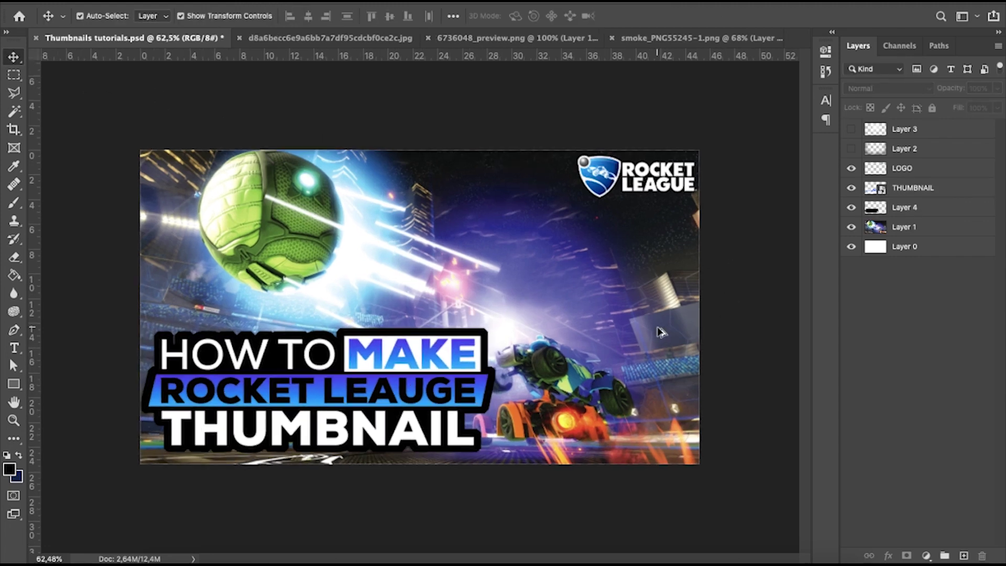
{"action": "scroll", "coordinate": [660, 331], "scroll_direction": "up", "scroll_amount": 1}
{"action": "scroll", "coordinate": [660, 331], "scroll_direction": "down", "scroll_amount": 1}
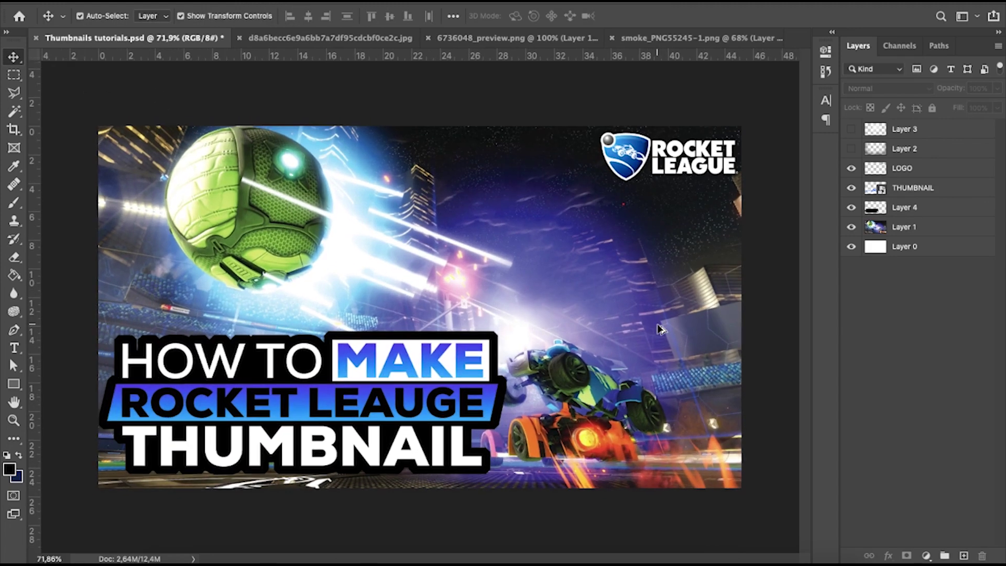
{"action": "left_click", "coordinate": [663, 169]}
{"action": "key", "text": "ctrl+t"}
{"action": "left_click_drag", "start_coordinate": [599, 176], "coordinate": [643, 166]}
{"action": "left_click_drag", "start_coordinate": [697, 156], "coordinate": [707, 153]}
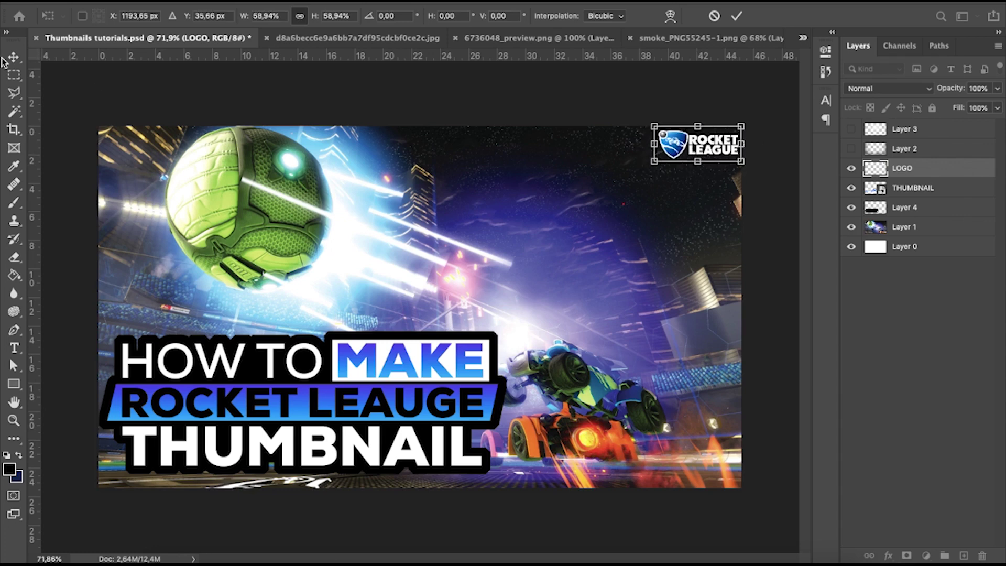
{"action": "key", "text": "Return"}
{"action": "left_click", "coordinate": [120, 78]}
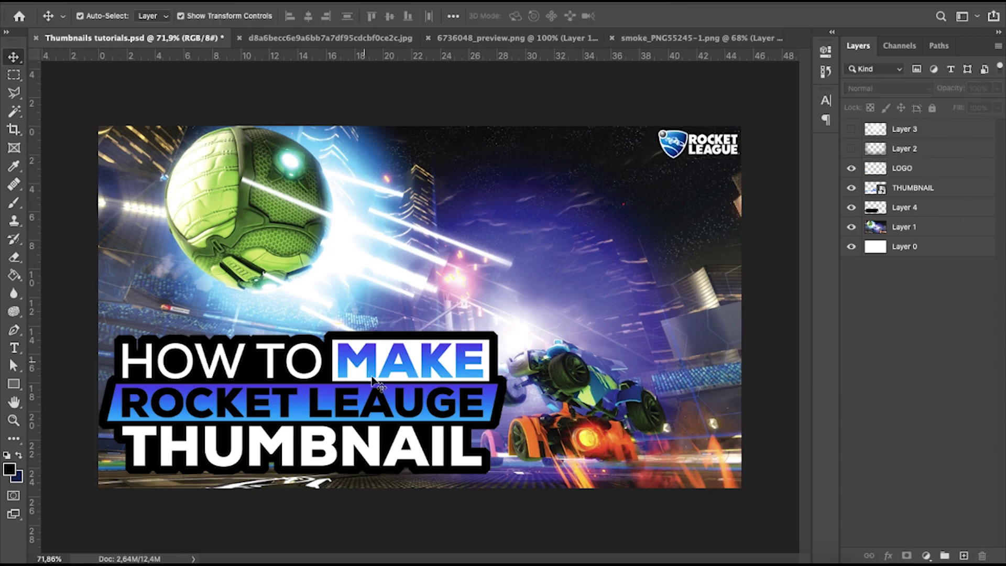
Step: Enlarge the title and its black backing slightly and shift them a little to the right
{"action": "left_click", "coordinate": [916, 209]}
{"action": "left_click", "coordinate": [913, 188], "text": "shift"}
{"action": "left_click_drag", "start_coordinate": [505, 481], "coordinate": [514, 483]}
{"action": "mouse_move", "coordinate": [453, 448]}
{"action": "left_mouse_down"}
{"action": "mouse_move", "coordinate": [461, 458]}
{"action": "mouse_move", "coordinate": [463, 449]}
{"action": "left_mouse_up"}
{"action": "left_click", "coordinate": [13, 56]}
{"action": "left_click", "coordinate": [140, 98]}
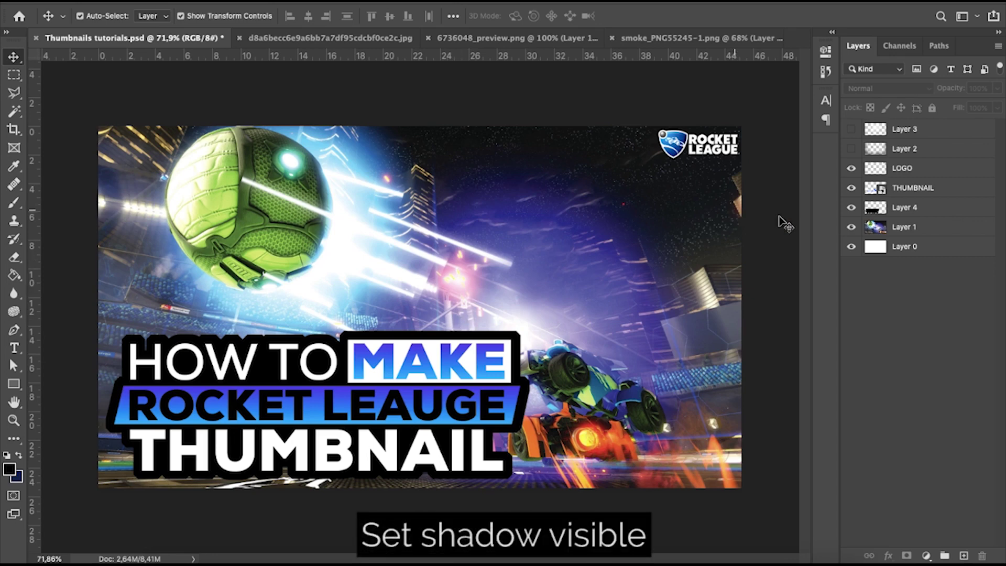
Step: Show the shadow layers Layer 2 and Layer 3 and set Layer 3's opacity to 28%
{"action": "left_click", "coordinate": [851, 148]}
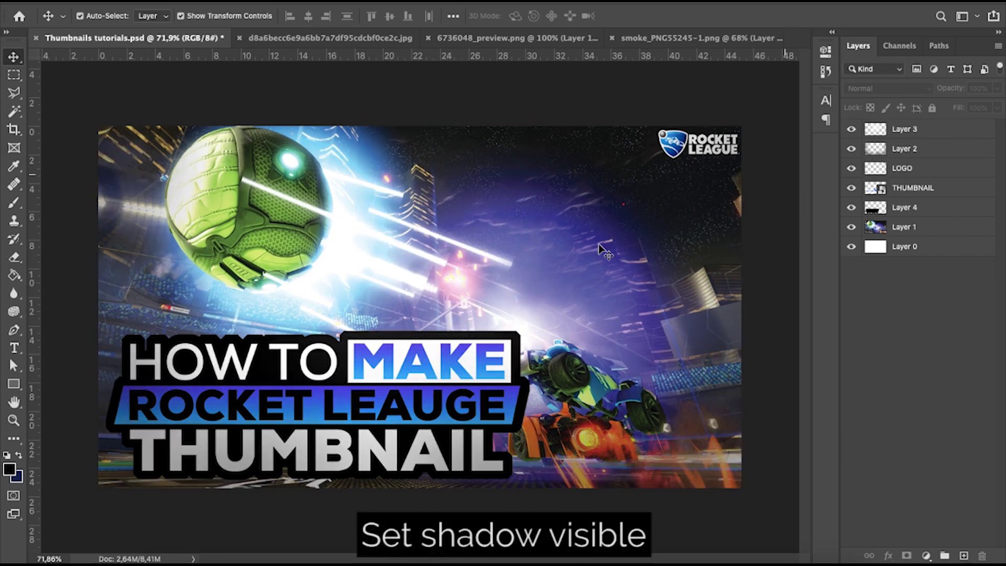
{"action": "scroll", "coordinate": [556, 269], "scroll_direction": "down", "scroll_amount": 2}
{"action": "scroll", "coordinate": [558, 268], "scroll_direction": "up", "scroll_amount": 2}
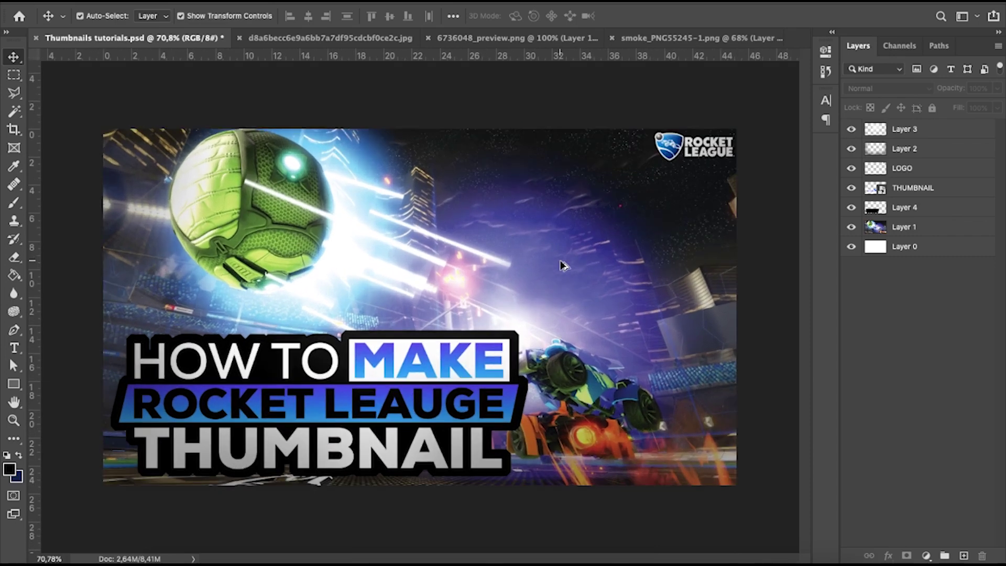
{"action": "left_click", "coordinate": [951, 131]}
{"action": "left_click", "coordinate": [997, 88]}
{"action": "left_click_drag", "start_coordinate": [997, 105], "coordinate": [949, 105]}
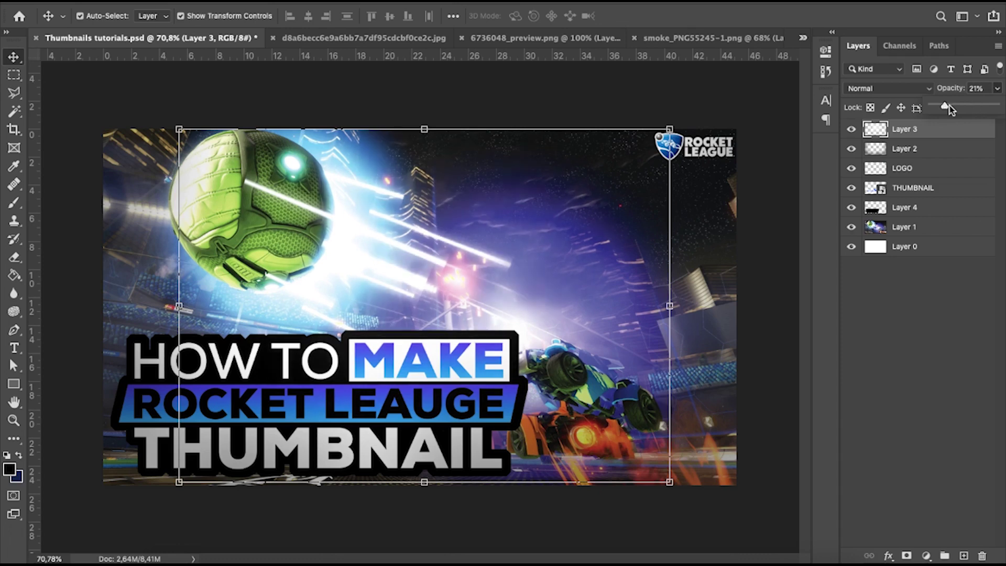
{"action": "left_click", "coordinate": [959, 152]}
{"action": "left_click", "coordinate": [893, 387]}
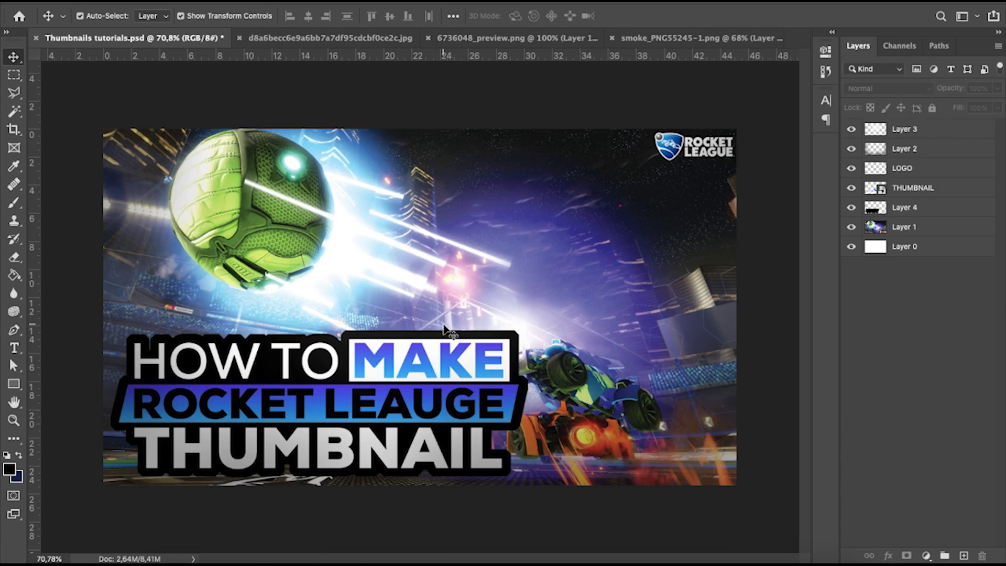
Step: Add a Drop Shadow effect with an 8 px distance to the THUMBNAIL title layer
{"action": "left_click", "coordinate": [955, 132]}
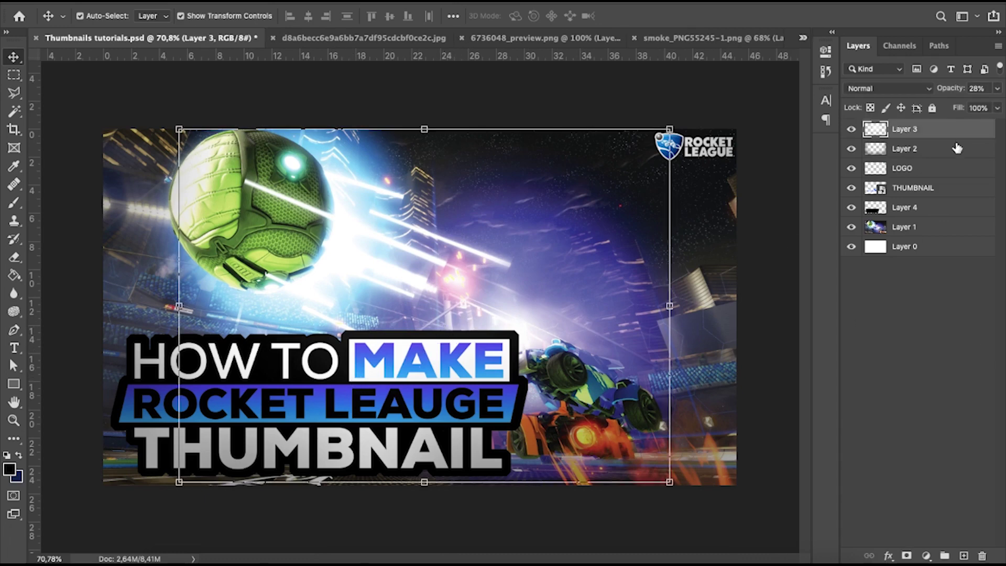
{"action": "left_click", "coordinate": [932, 189]}
{"action": "right_click", "coordinate": [932, 186]}
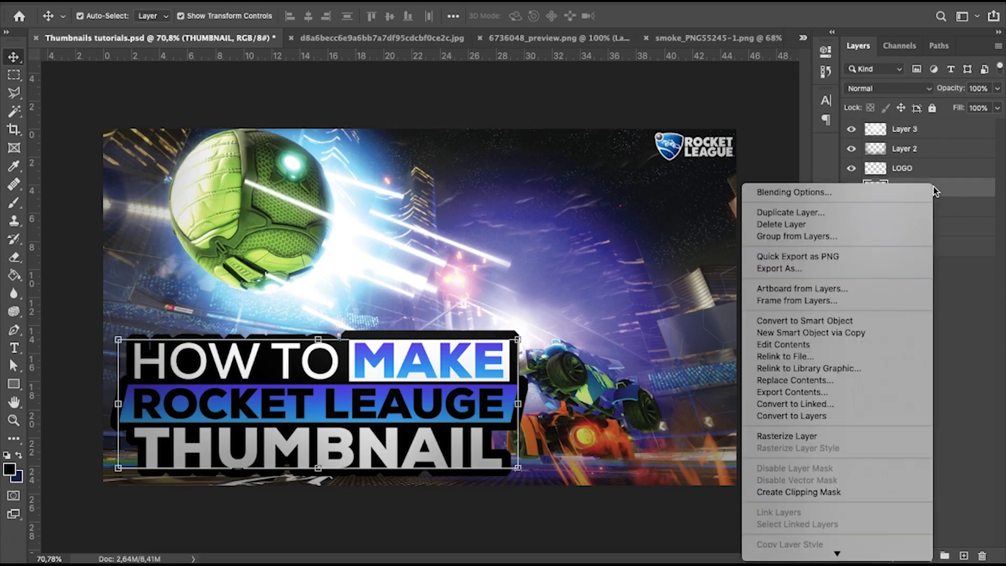
{"action": "left_click", "coordinate": [849, 192]}
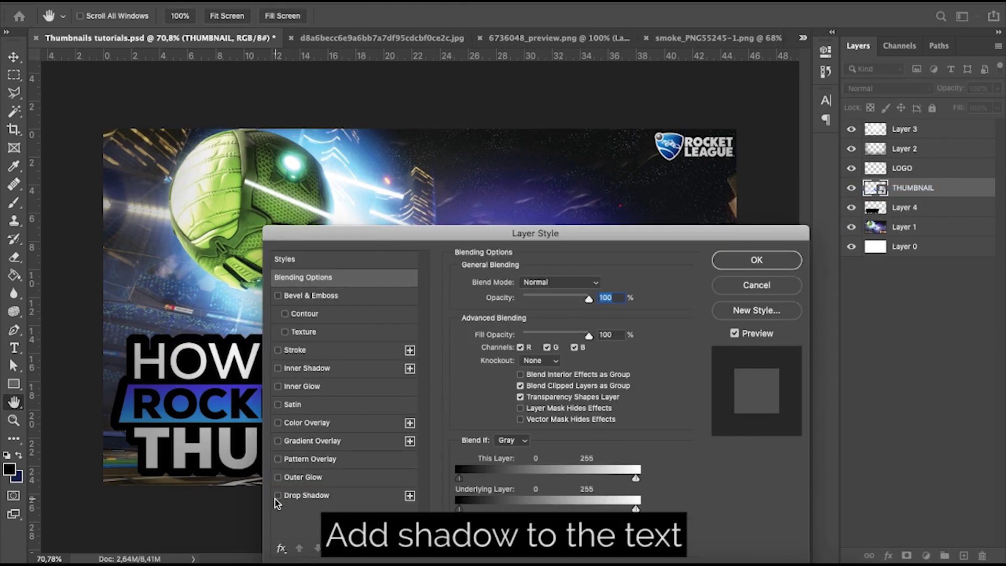
{"action": "left_click", "coordinate": [278, 495]}
{"action": "left_click_drag", "start_coordinate": [481, 233], "coordinate": [685, 82]}
{"action": "left_click", "coordinate": [513, 346]}
{"action": "left_click", "coordinate": [713, 193]}
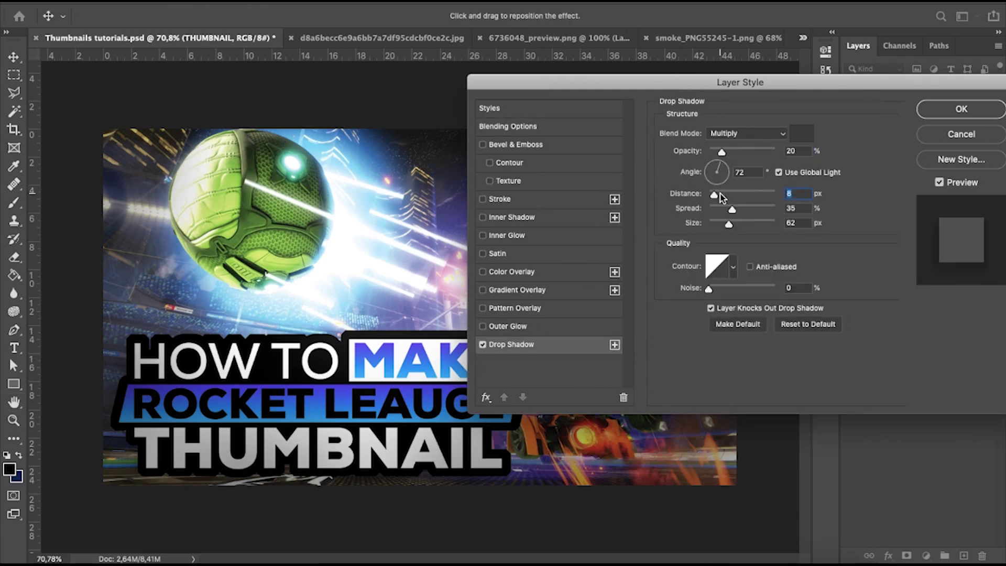
Step: Set the title's drop shadow to 89% spread, 54 px size and 16% opacity, and apply it
{"action": "left_click_drag", "start_coordinate": [733, 210], "coordinate": [768, 210]}
{"action": "left_click_drag", "start_coordinate": [725, 153], "coordinate": [723, 154]}
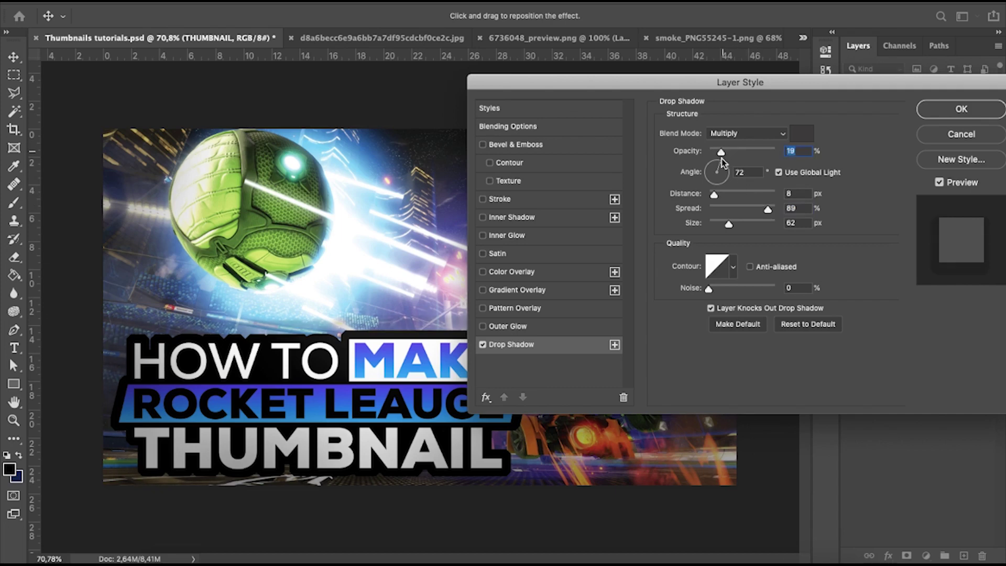
{"action": "left_click_drag", "start_coordinate": [727, 222], "coordinate": [726, 225]}
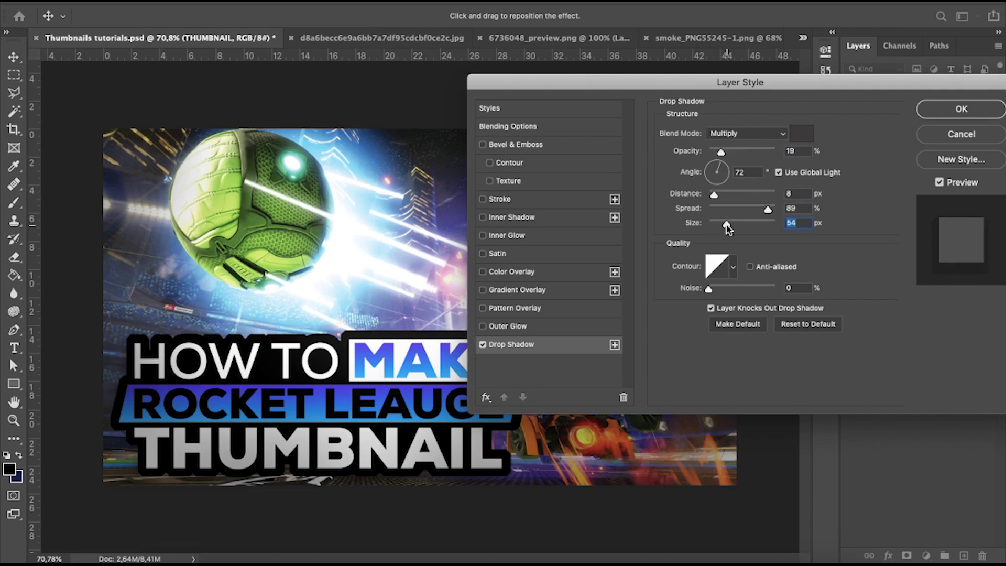
{"action": "left_click_drag", "start_coordinate": [718, 151], "coordinate": [716, 147]}
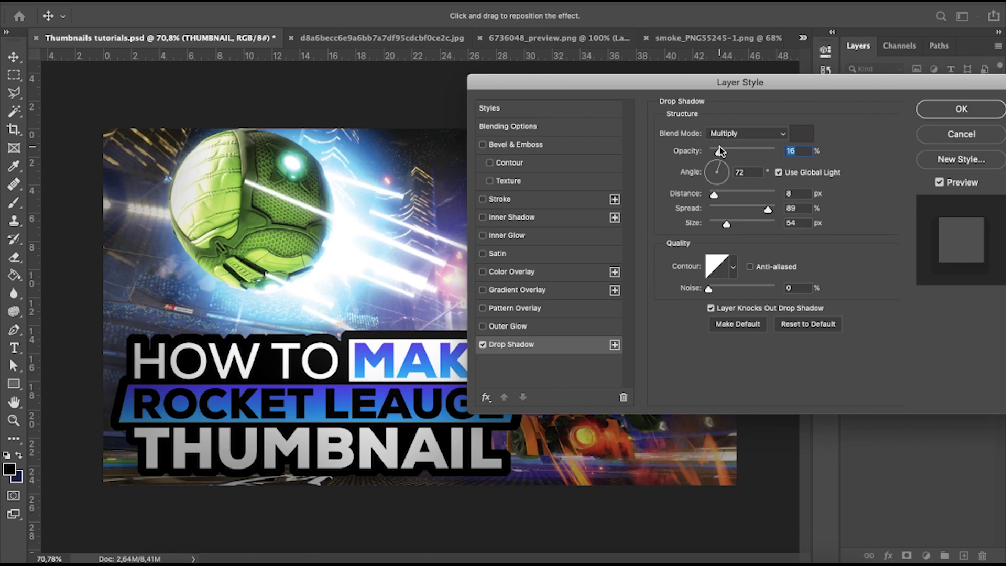
{"action": "left_click", "coordinate": [961, 108]}
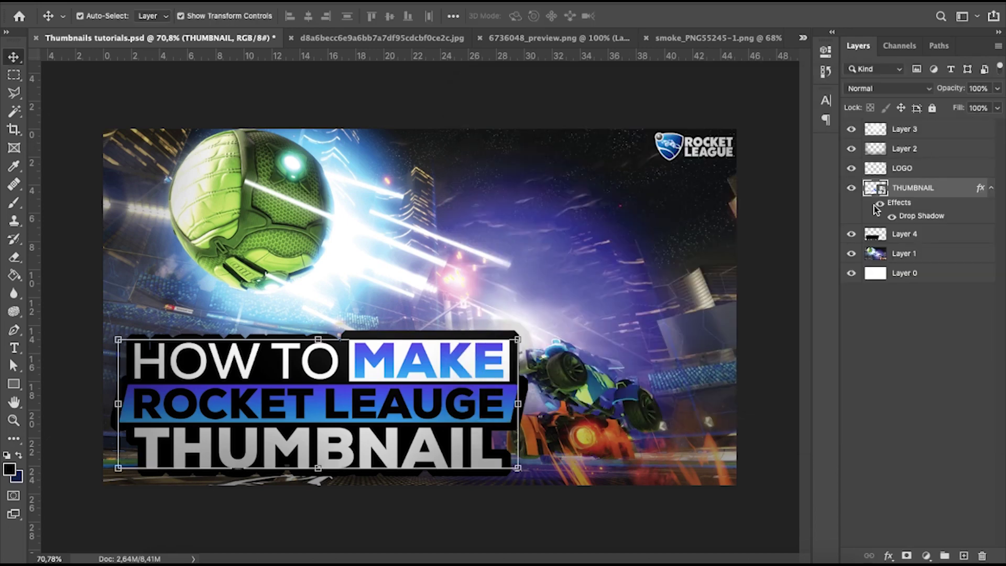
Step: Set the title's drop shadow opacity to 15% and compare the title with its effects hidden and shown
{"action": "double_click", "coordinate": [911, 218]}
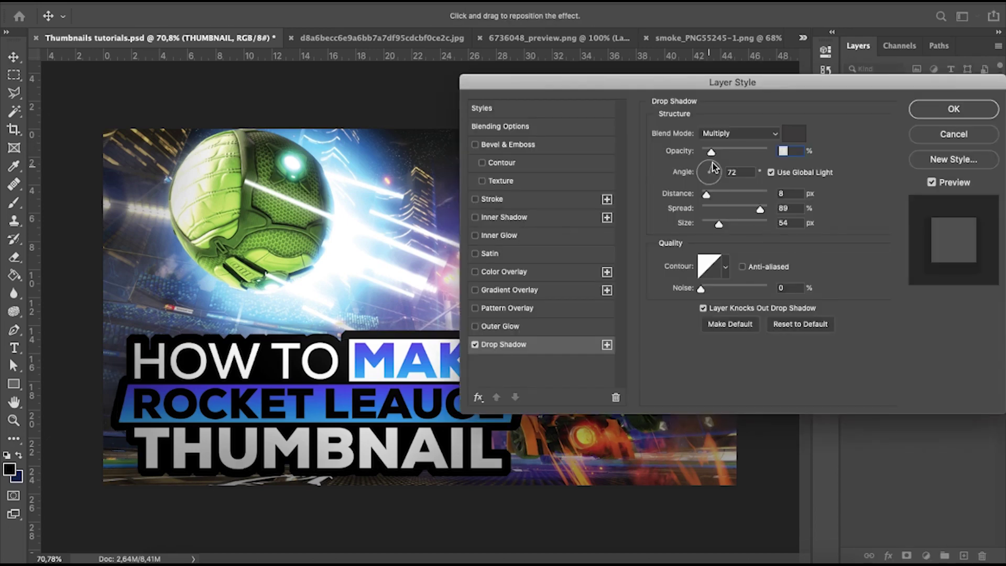
{"action": "left_click_drag", "start_coordinate": [710, 153], "coordinate": [709, 152]}
{"action": "left_click_drag", "start_coordinate": [711, 152], "coordinate": [710, 151]}
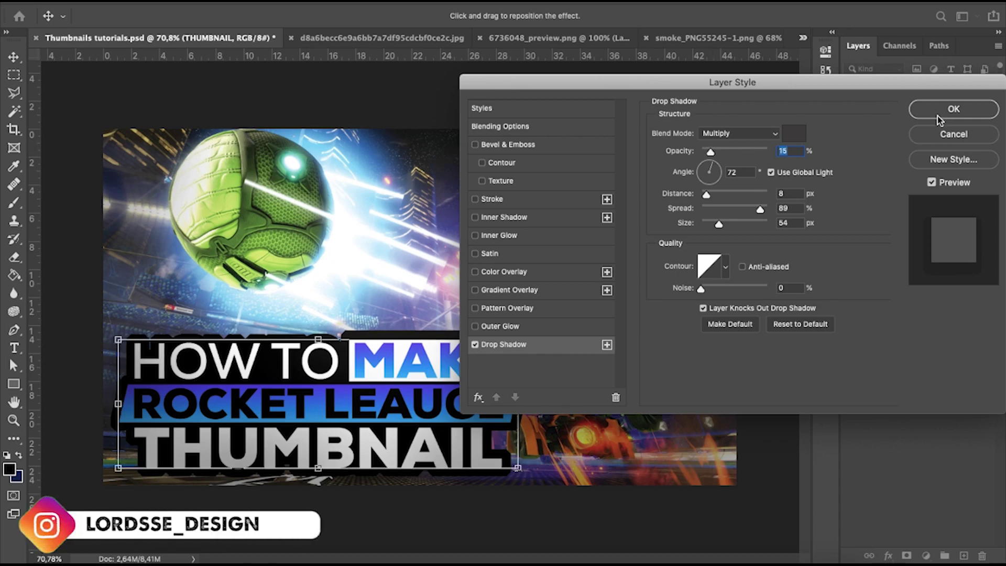
{"action": "left_click", "coordinate": [952, 108]}
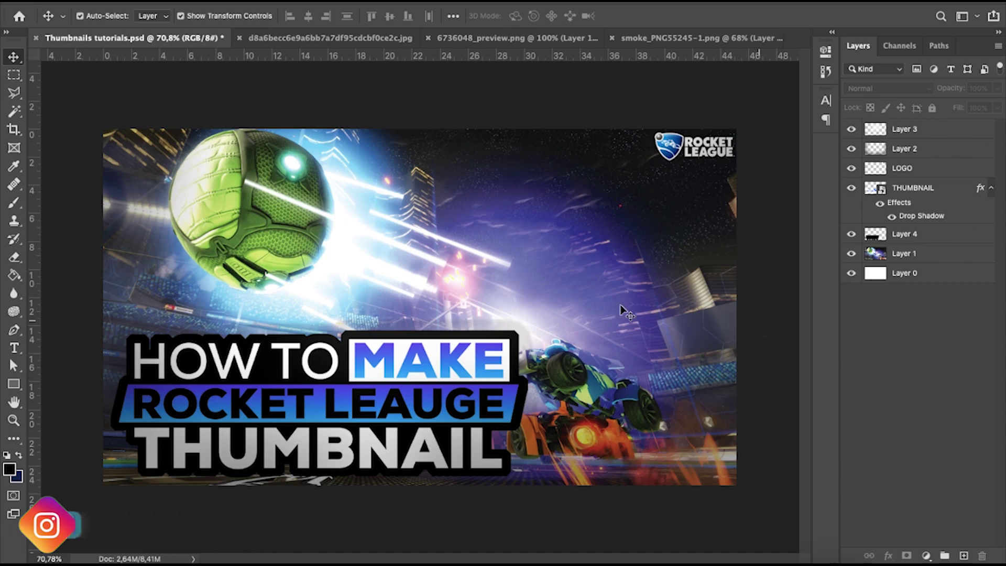
{"action": "left_click", "coordinate": [881, 204]}
{"action": "left_click", "coordinate": [881, 204]}
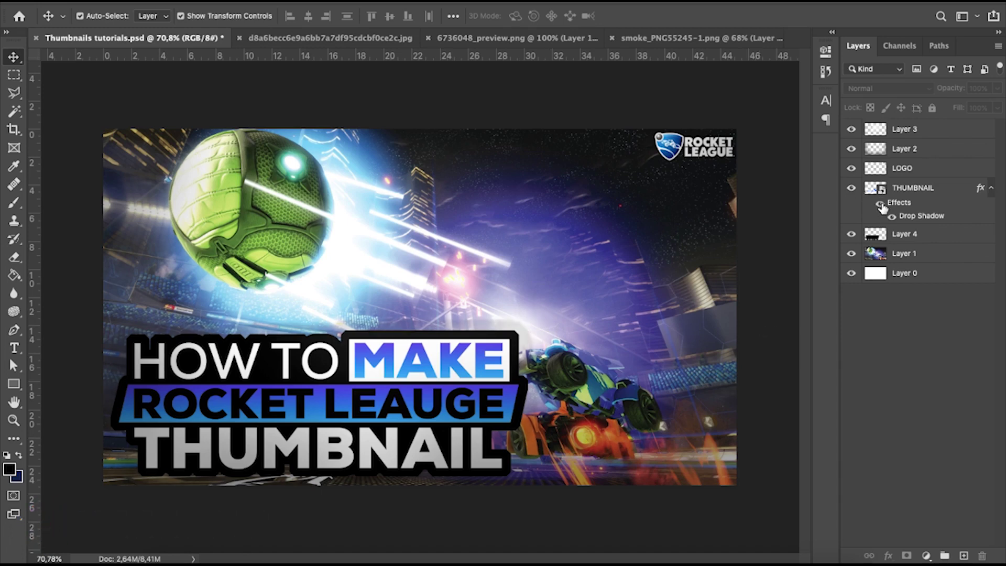
{"action": "left_click", "coordinate": [881, 205]}
{"action": "left_click", "coordinate": [881, 204]}
Step: Add a Color Balance adjustment above Layer 1 with midtones at Cyan-Red -27, Magenta-Green -33 and Yellow-Blue +23
{"action": "left_click", "coordinate": [940, 262]}
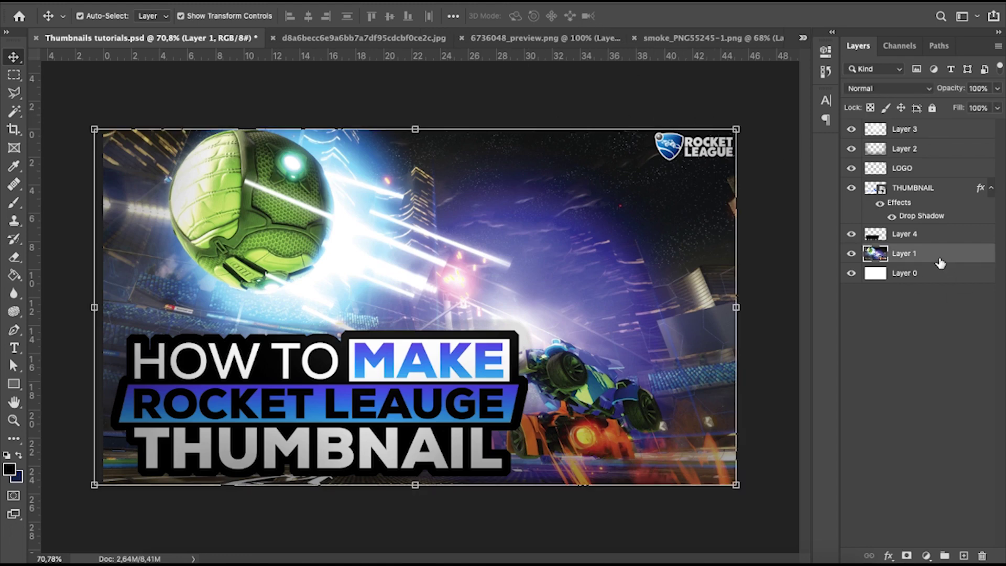
{"action": "left_click", "coordinate": [926, 556]}
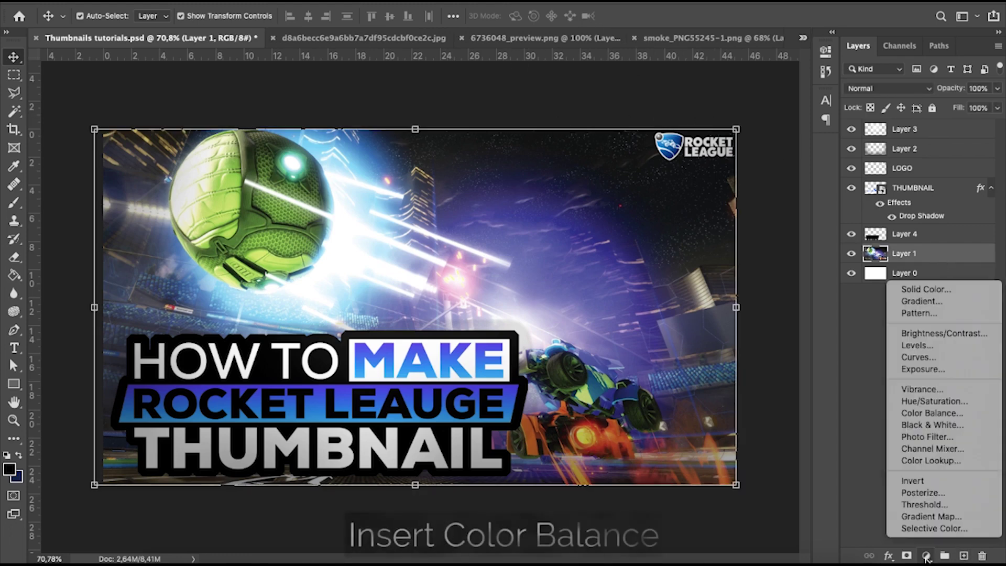
{"action": "left_click", "coordinate": [936, 414]}
{"action": "left_click_drag", "start_coordinate": [690, 124], "coordinate": [699, 172]}
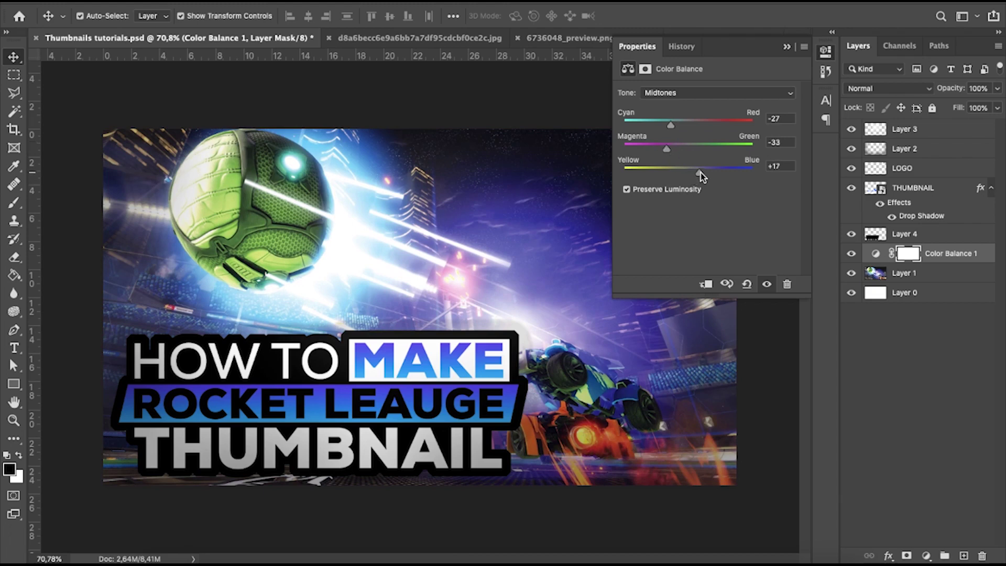
{"action": "left_click", "coordinate": [786, 46]}
Step: Move the Color Balance 1 layer to the top of the layer stack and compare the image without and with it
{"action": "left_click_drag", "start_coordinate": [994, 250], "coordinate": [938, 129]}
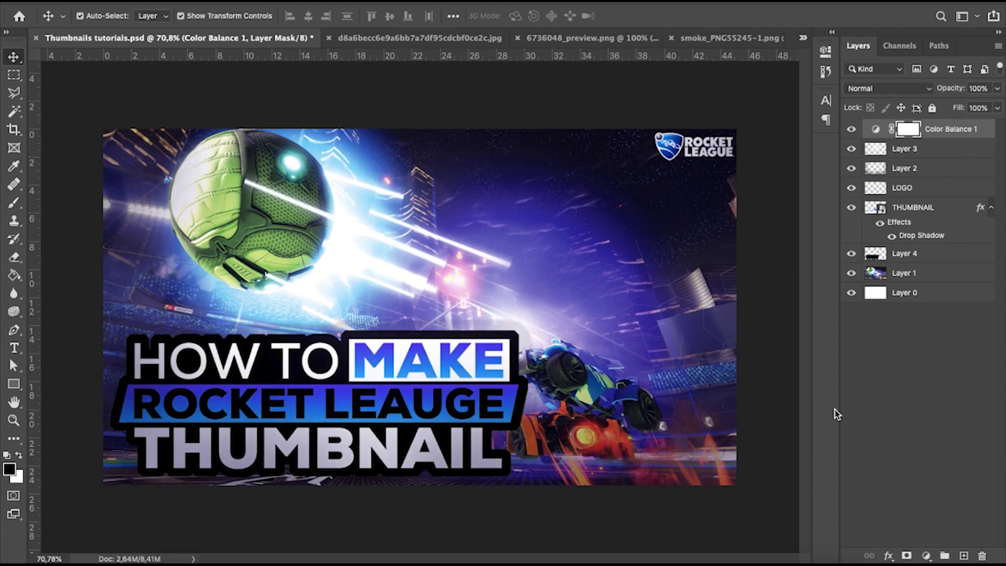
{"action": "left_click", "coordinate": [850, 129]}
{"action": "left_click", "coordinate": [850, 129]}
Step: Add a Levels adjustment layer and move it to the top of the layer stack, above Color Balance 1
{"action": "left_click", "coordinate": [913, 273]}
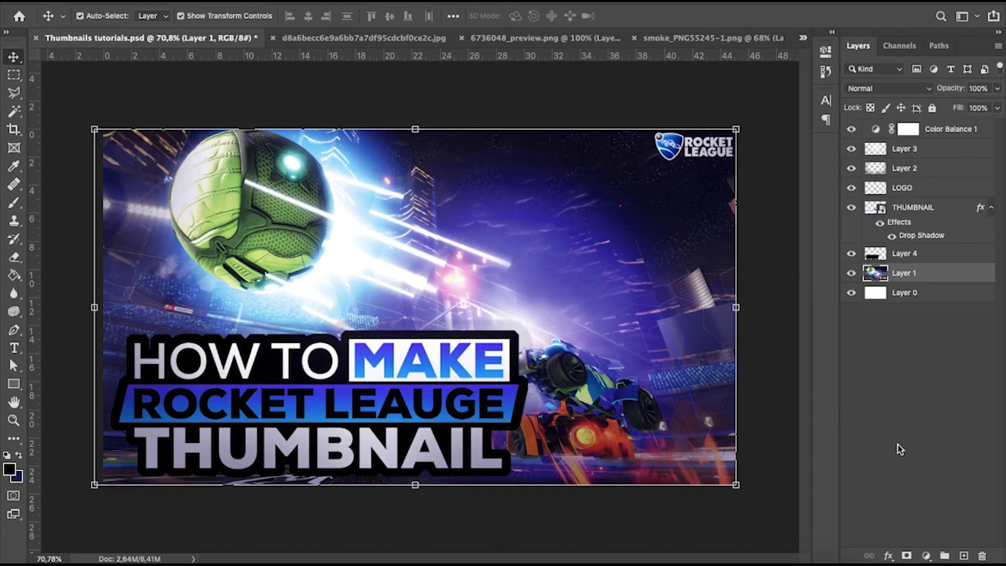
{"action": "left_click", "coordinate": [926, 555]}
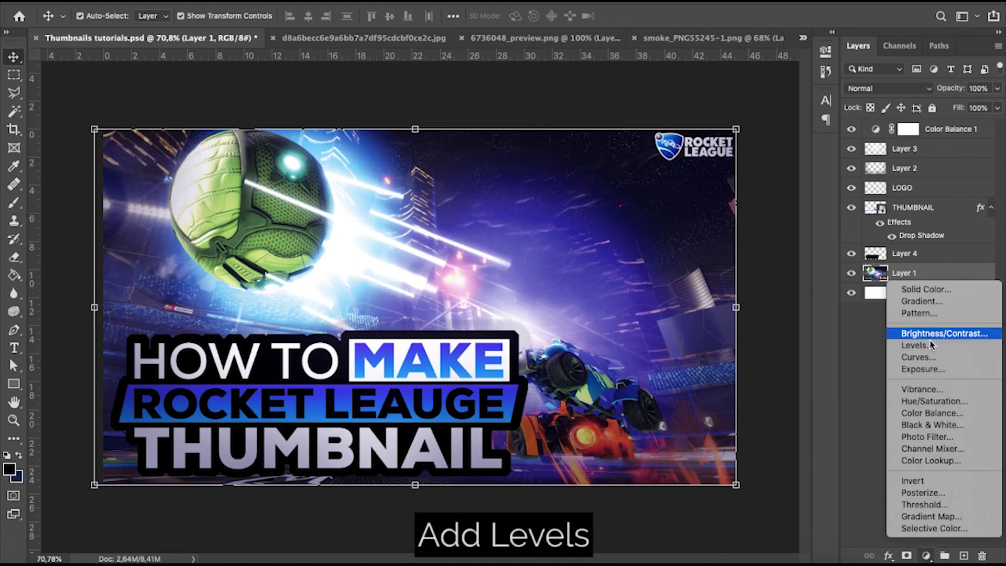
{"action": "left_click", "coordinate": [931, 347]}
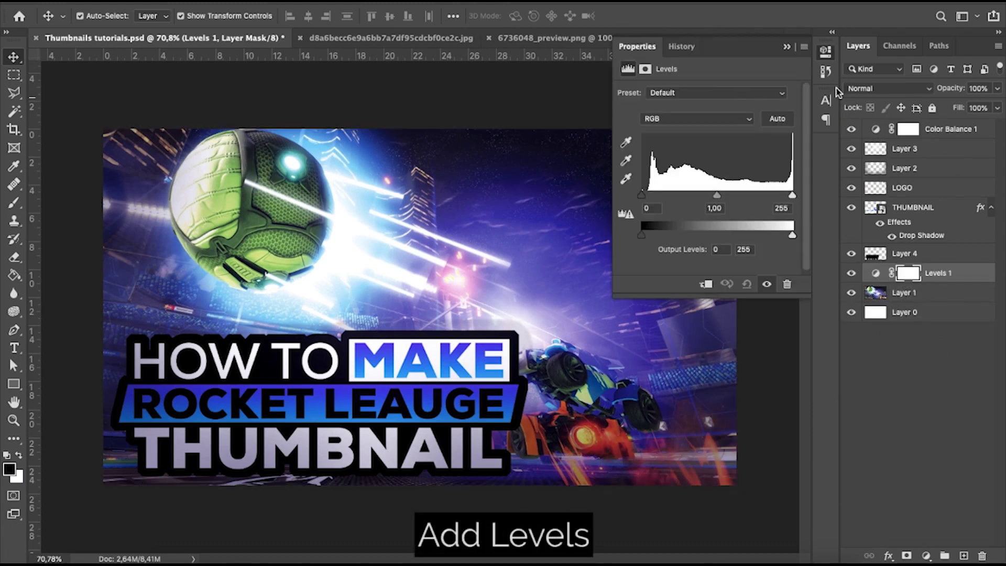
{"action": "left_click", "coordinate": [787, 47]}
{"action": "left_click_drag", "start_coordinate": [912, 273], "coordinate": [890, 135]}
Step: Darken the RGB midtones slightly in Levels 1, and compare the image without and with each adjustment layer
{"action": "double_click", "coordinate": [874, 129]}
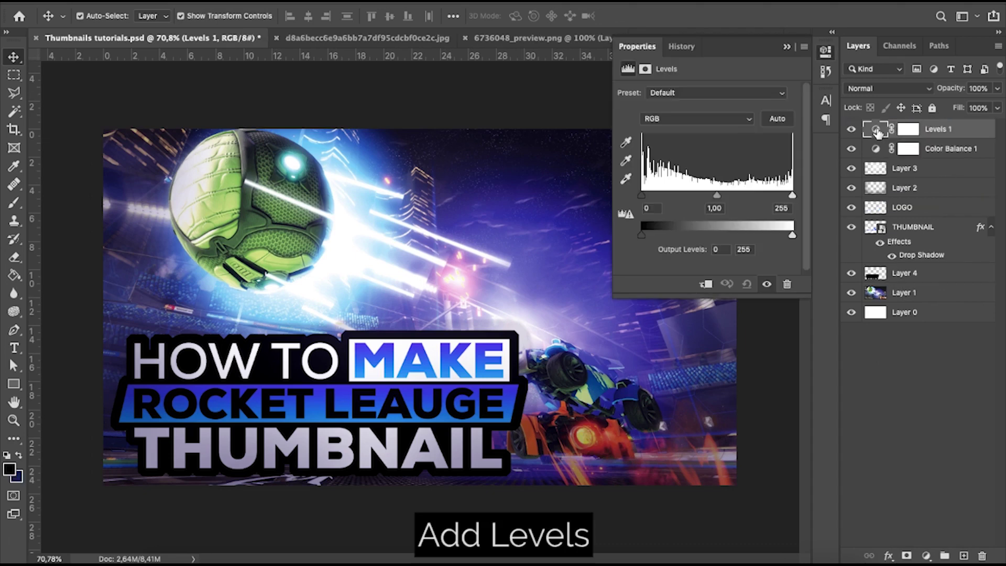
{"action": "left_click_drag", "start_coordinate": [717, 195], "coordinate": [723, 196]}
{"action": "left_click", "coordinate": [786, 46]}
{"action": "left_click", "coordinate": [851, 130]}
{"action": "left_click", "coordinate": [851, 129]}
{"action": "left_click", "coordinate": [851, 149]}
{"action": "left_click", "coordinate": [850, 149]}
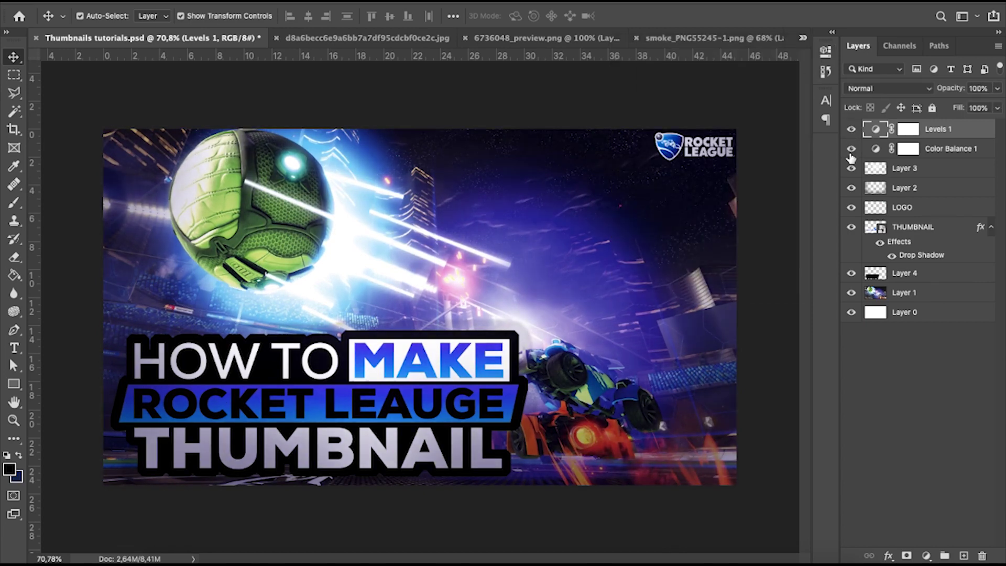
Step: Move the LOGO layer above Layer 3, directly beneath the Color Balance 1 adjustment
{"action": "left_click", "coordinate": [938, 402]}
{"action": "left_click", "coordinate": [921, 166]}
{"action": "left_click_drag", "start_coordinate": [902, 207], "coordinate": [916, 160]}
{"action": "left_click", "coordinate": [915, 339]}
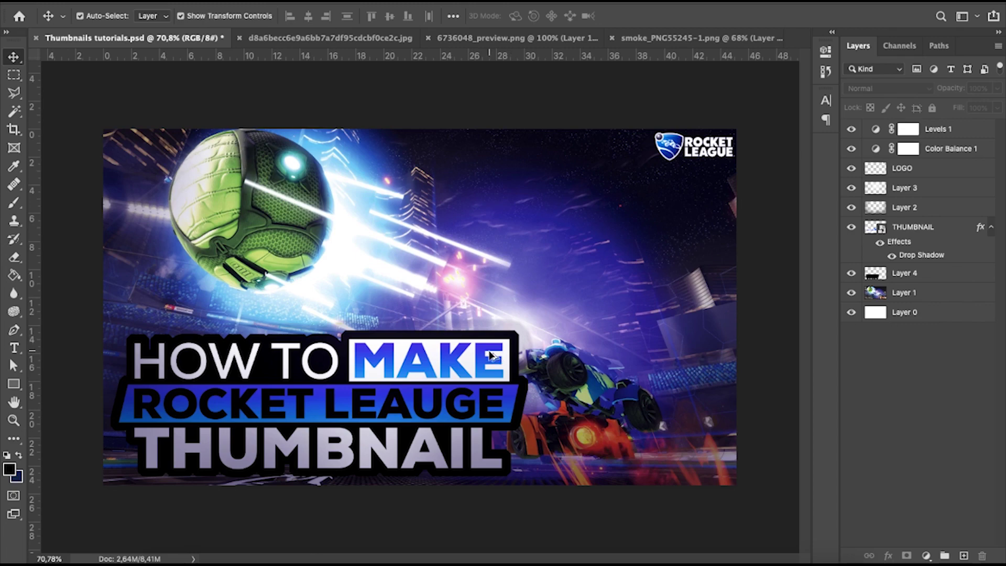
Step: Open the THUMBNAIL smart object's contents for editing and select the ROCKET LEAUGE layer
{"action": "scroll", "coordinate": [489, 356], "scroll_direction": "up", "scroll_amount": 3}
{"action": "scroll", "coordinate": [482, 360], "scroll_direction": "down", "scroll_amount": 2}
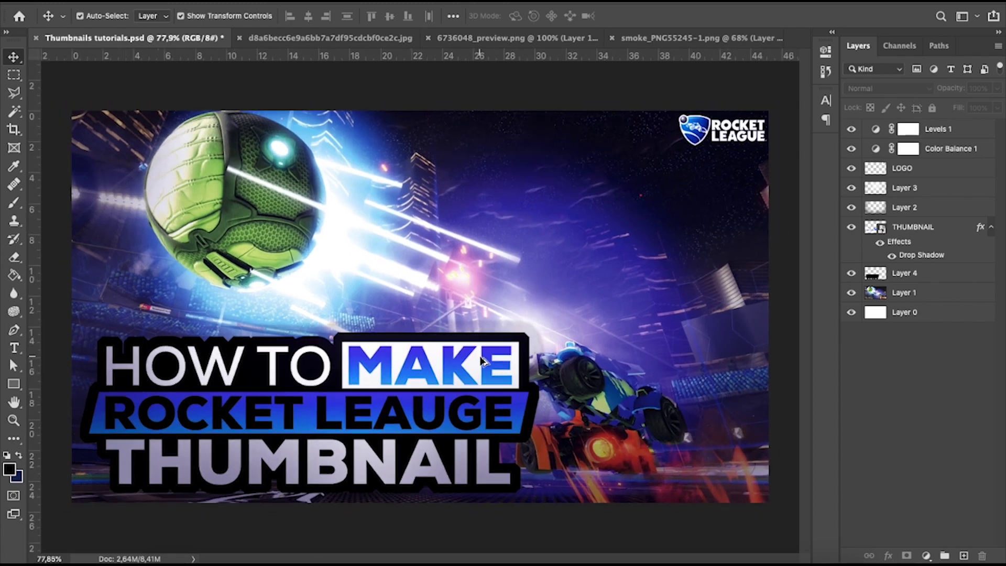
{"action": "scroll", "coordinate": [343, 365], "scroll_direction": "down", "scroll_amount": 1}
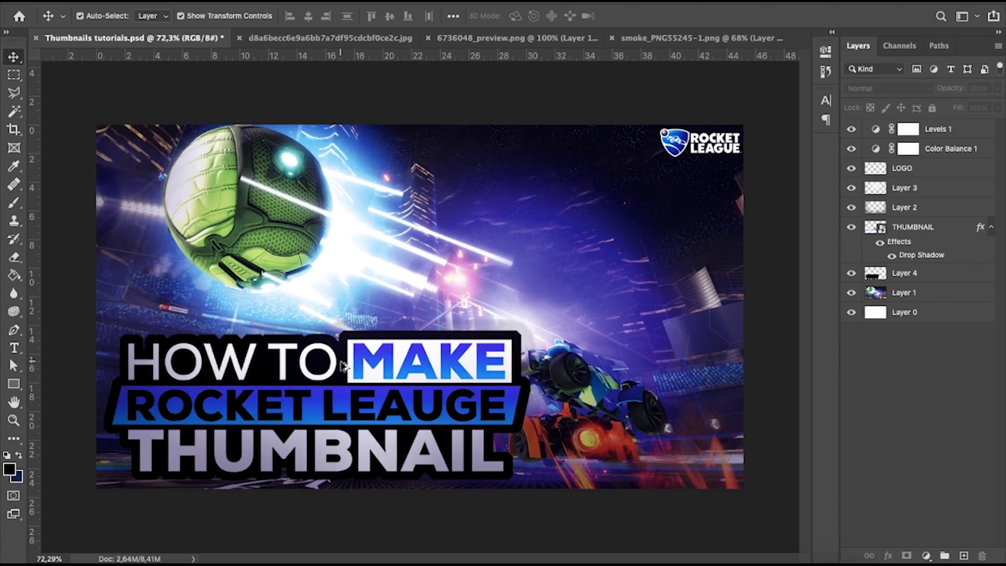
{"action": "scroll", "coordinate": [341, 365], "scroll_direction": "up", "scroll_amount": 2}
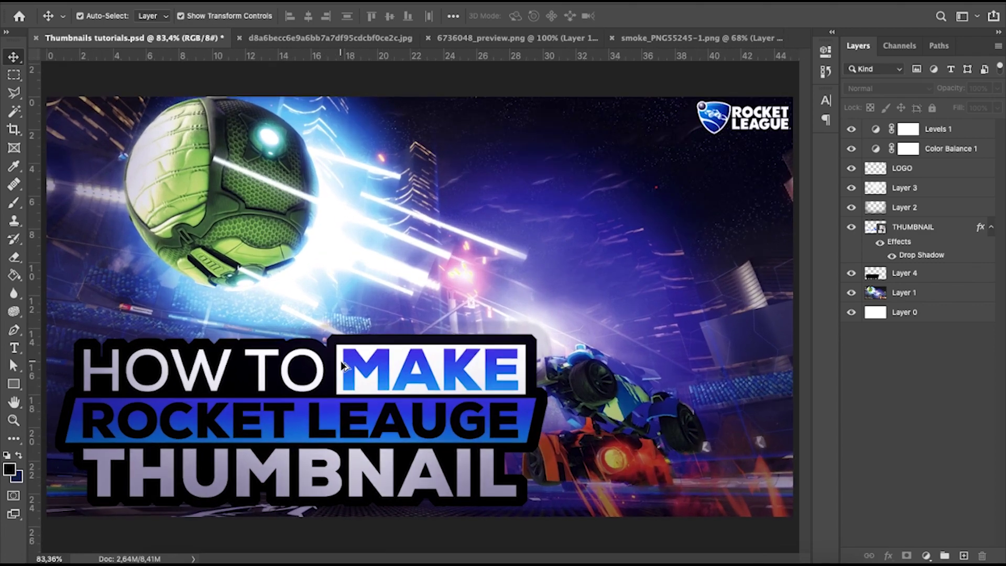
{"action": "left_click", "coordinate": [425, 434]}
{"action": "double_click", "coordinate": [875, 227]}
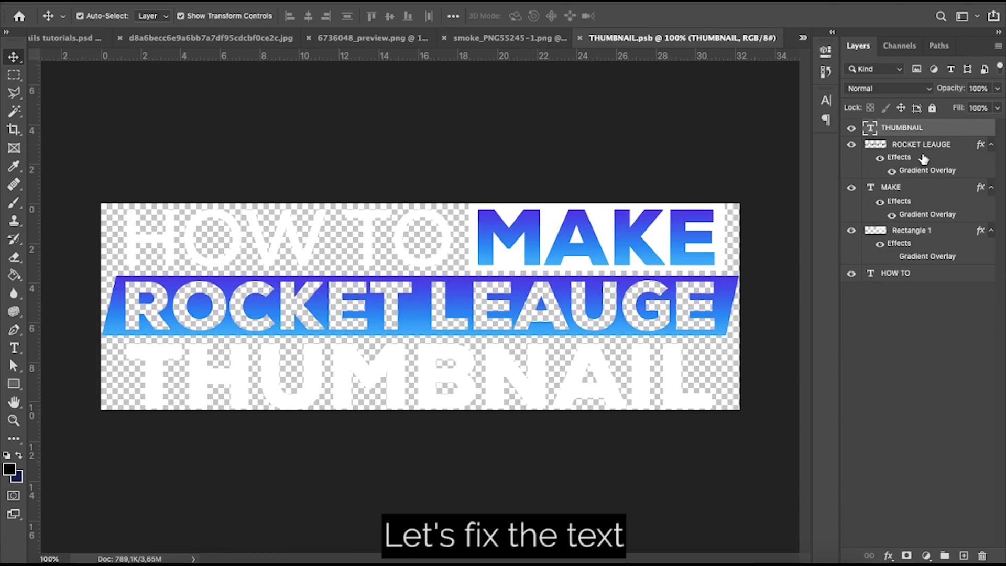
{"action": "left_click", "coordinate": [924, 149]}
{"action": "left_click", "coordinate": [14, 348]}
{"action": "left_click", "coordinate": [60, 39]}
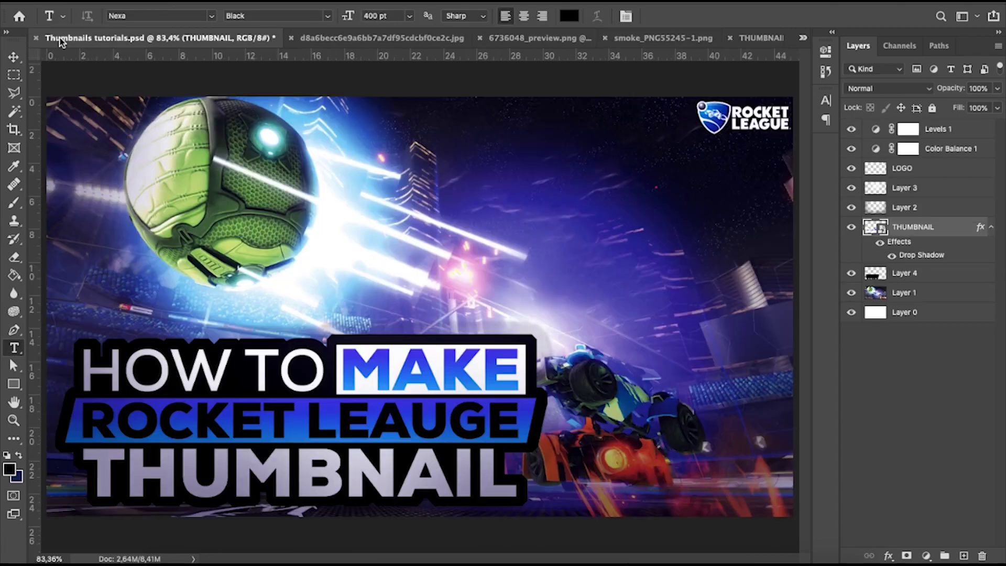
{"action": "left_click", "coordinate": [759, 38]}
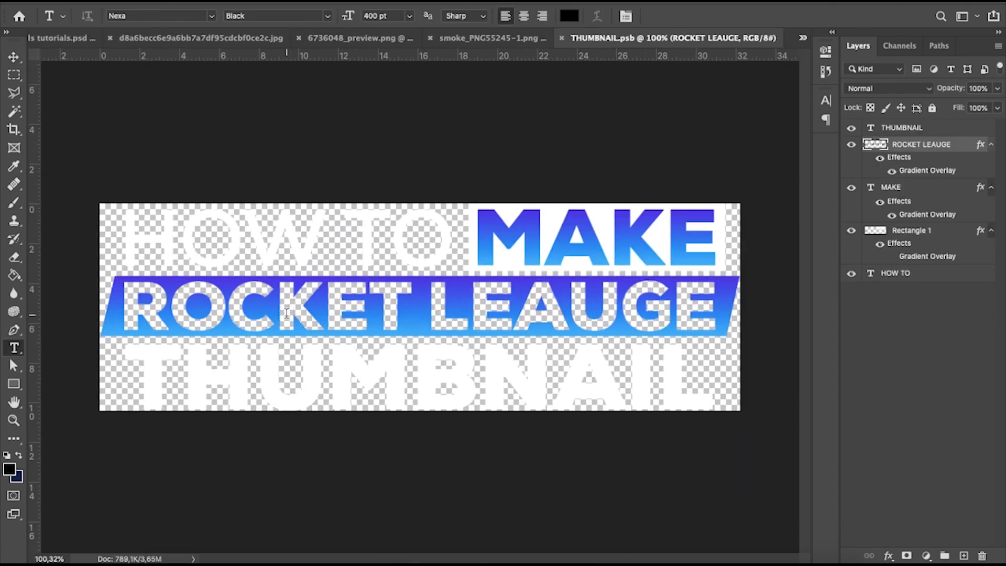
{"action": "left_click", "coordinate": [287, 314]}
{"action": "key", "text": "Escape"}
Step: Draw a black rectangle of 911 × 88 px covering the ROCKET LEAUGE banner and scale it to 100.22%
{"action": "key", "text": "u"}
{"action": "left_click_drag", "start_coordinate": [101, 275], "coordinate": [739, 336]}
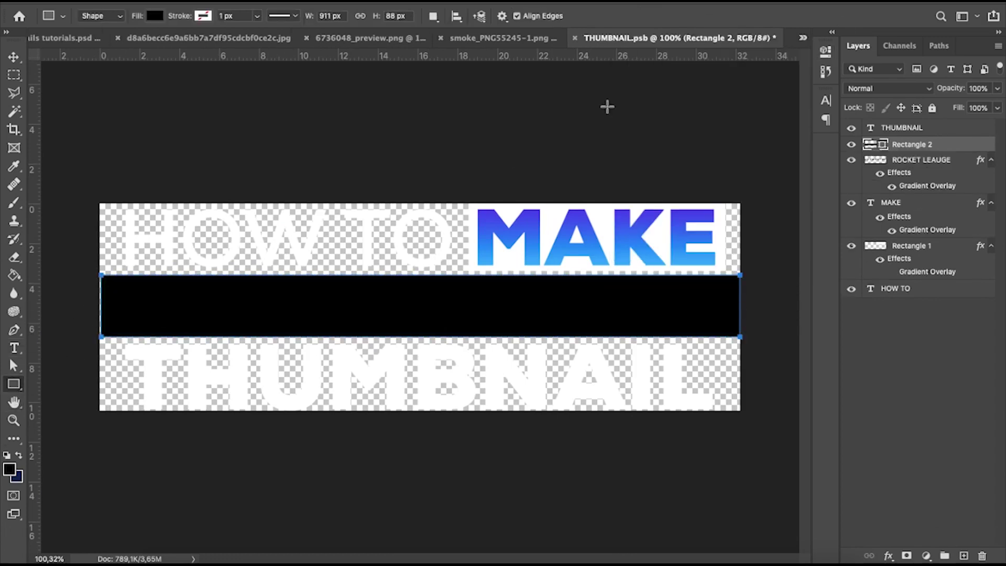
{"action": "left_click", "coordinate": [13, 56]}
{"action": "key", "text": "ctrl+t"}
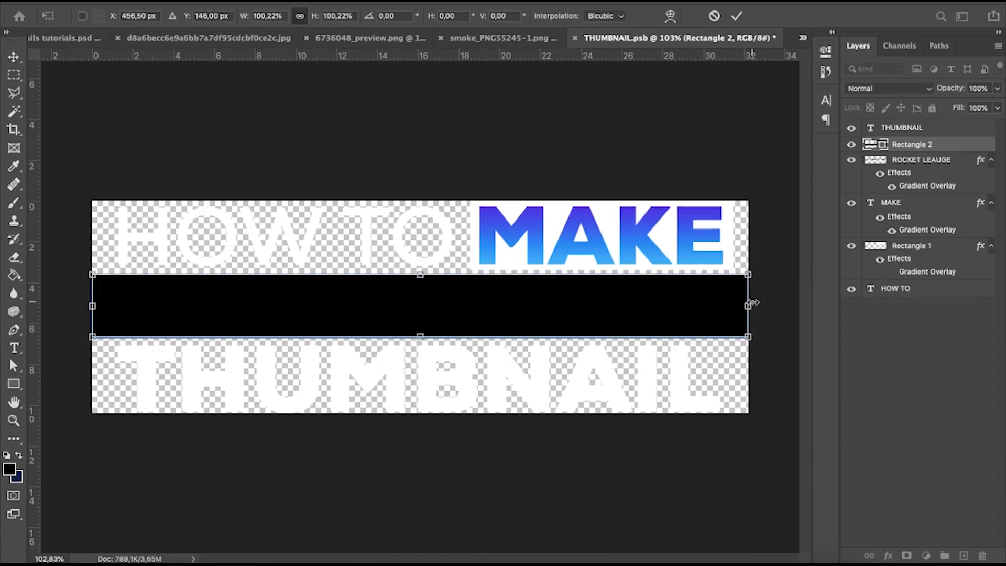
{"action": "key", "text": "Return"}
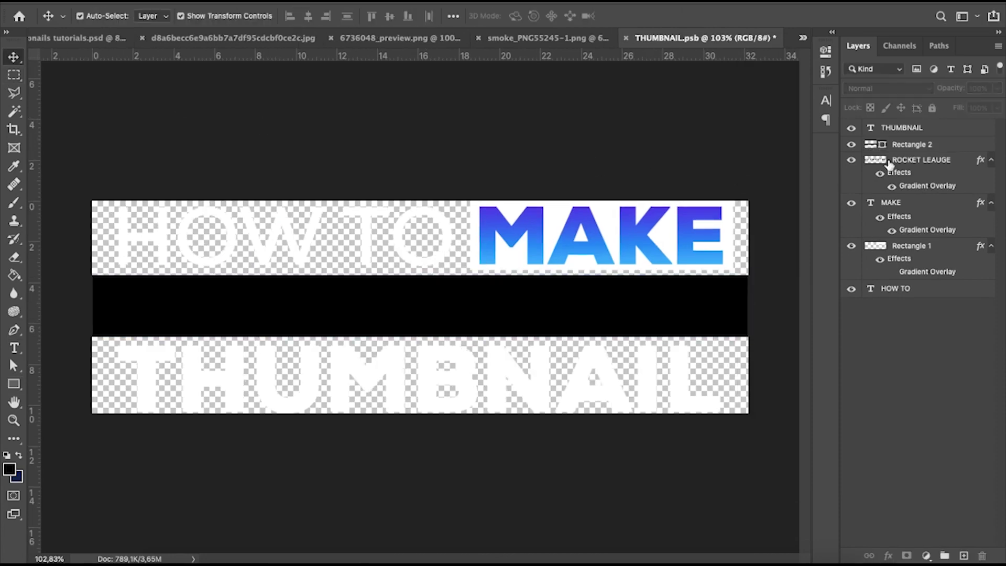
Step: Move Rectangle 2 directly below the ROCKET LEAUGE layer and rasterize it
{"action": "left_click_drag", "start_coordinate": [912, 144], "coordinate": [932, 198]}
{"action": "left_click", "coordinate": [785, 266]}
{"action": "right_click", "coordinate": [906, 186]}
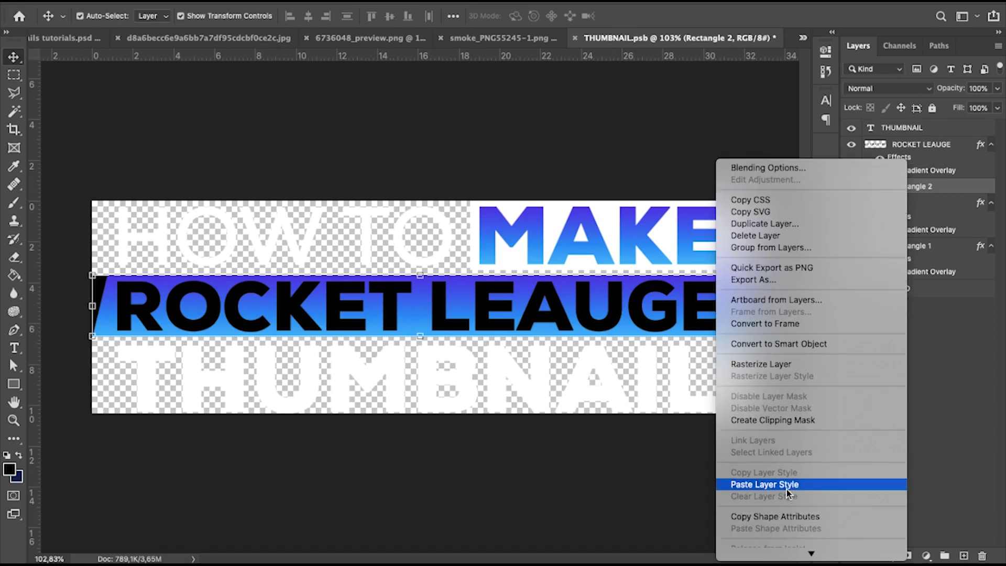
{"action": "scroll", "coordinate": [766, 164], "scroll_direction": "down", "scroll_amount": 3}
{"action": "left_click", "coordinate": [771, 165]}
{"action": "right_click", "coordinate": [907, 146]}
{"action": "left_click", "coordinate": [818, 354]}
{"action": "key", "text": "super+0"}
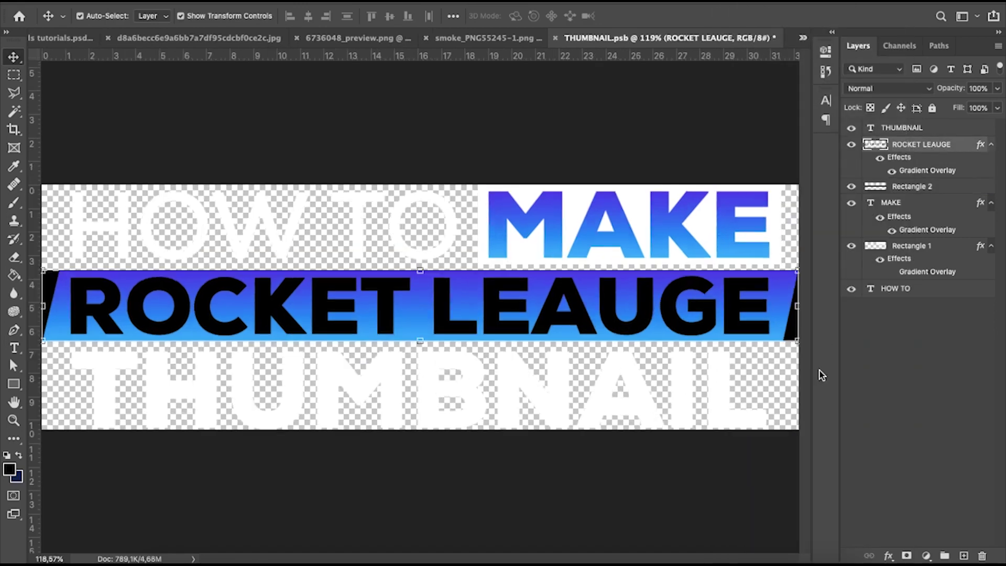
Step: Cut away Rectangle 2's black corner beyond the banner's slanted left end using a Polygonal Lasso selection
{"action": "scroll", "coordinate": [70, 301], "scroll_direction": "down", "scroll_amount": 1}
{"action": "key", "text": "w"}
{"action": "key", "text": "l"}
{"action": "left_click", "coordinate": [64, 338]}
{"action": "left_click", "coordinate": [91, 233]}
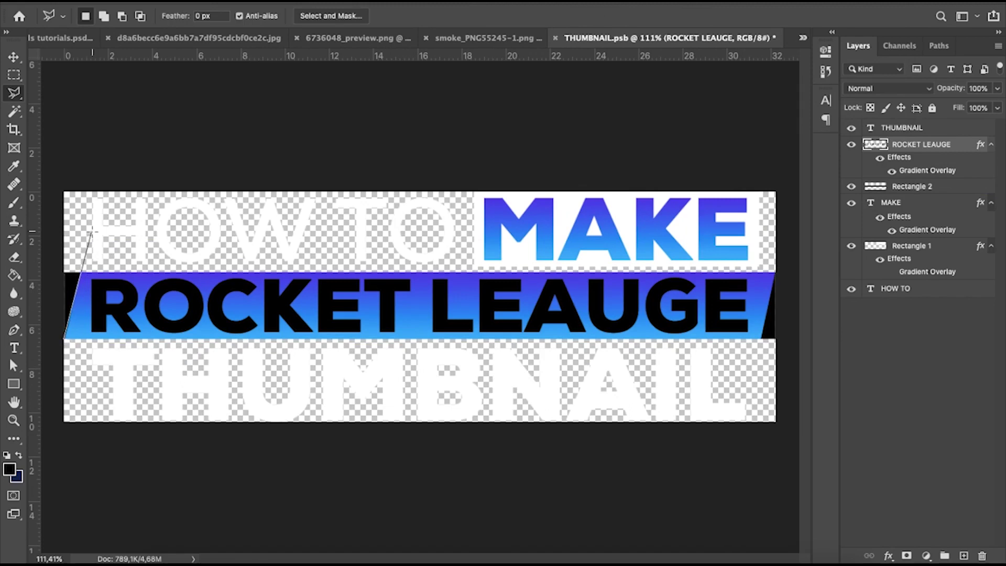
{"action": "left_click", "coordinate": [44, 324]}
{"action": "left_click", "coordinate": [64, 338]}
{"action": "left_click", "coordinate": [924, 187]}
{"action": "key", "text": "BackSpace"}
Step: Cut away Rectangle 2's black corner beyond the banner's slanted right end with a Polygonal Lasso selection and deselect
{"action": "scroll", "coordinate": [763, 351], "scroll_direction": "down", "scroll_amount": 2}
{"action": "scroll", "coordinate": [763, 351], "scroll_direction": "up", "scroll_amount": 5}
{"action": "left_click_drag", "start_coordinate": [556, 558], "coordinate": [648, 559]}
{"action": "left_click", "coordinate": [593, 371]}
{"action": "left_click", "coordinate": [633, 197]}
{"action": "left_click", "coordinate": [686, 254]}
{"action": "left_click", "coordinate": [628, 418]}
{"action": "left_click", "coordinate": [594, 372]}
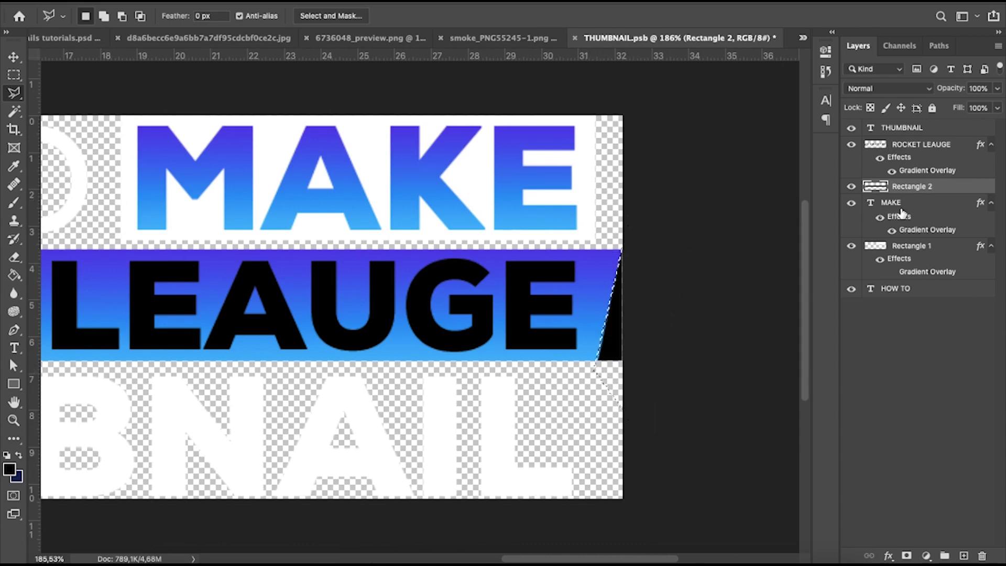
{"action": "key", "text": "BackSpace"}
{"action": "key", "text": "super+d"}
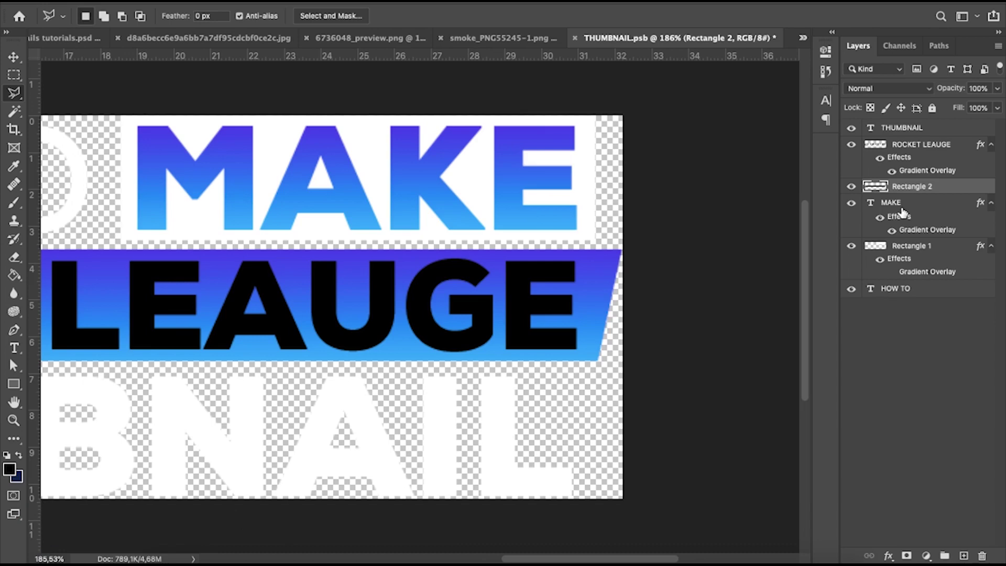
{"action": "scroll", "coordinate": [623, 317], "scroll_direction": "down", "scroll_amount": 5}
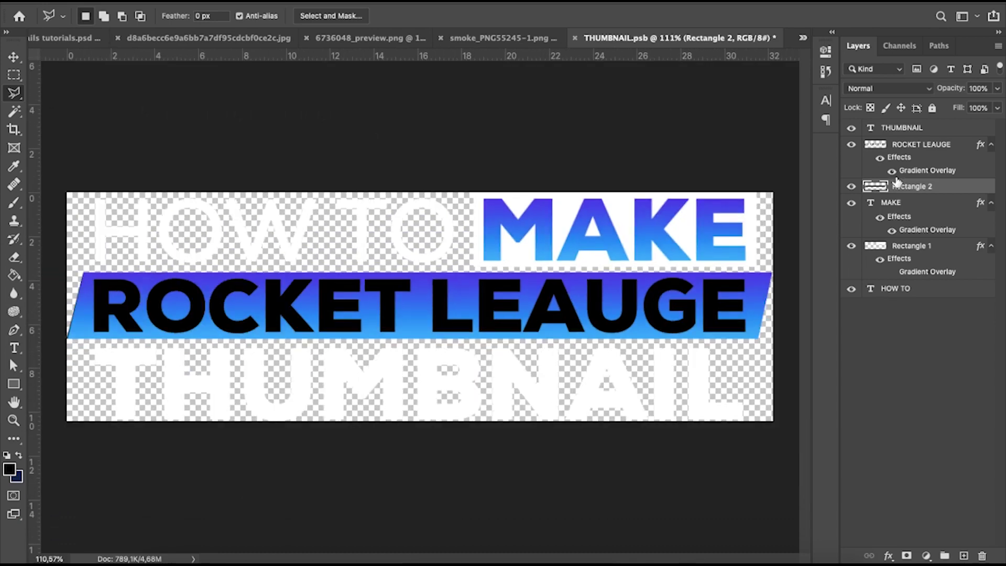
Step: Add a black text layer reading ROCKET LEAHUE in Nexa Black at 400 pt above Rectangle 2
{"action": "left_click", "coordinate": [14, 347]}
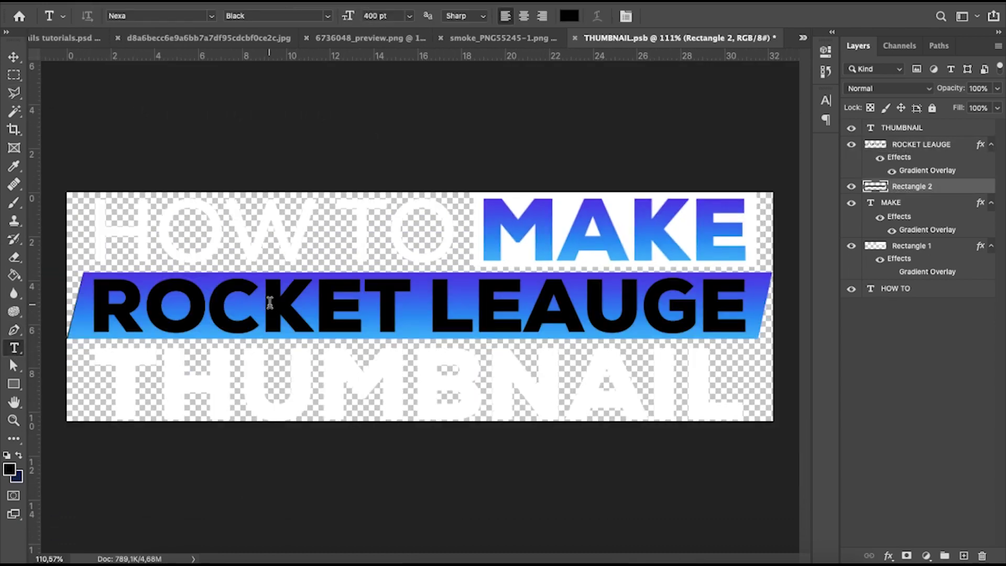
{"action": "left_click", "coordinate": [270, 303]}
{"action": "key", "text": "super+v"}
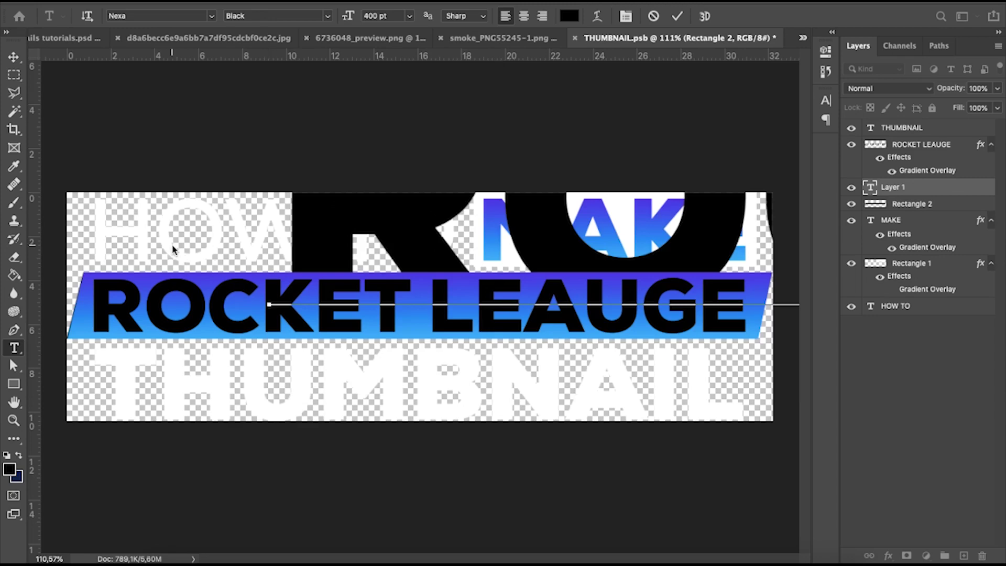
{"action": "left_click", "coordinate": [15, 57]}
Step: Scale the new text down to roughly the banner's width and move its layer above the ROCKET LEAUGE layer
{"action": "key", "text": "super+t"}
{"action": "left_click_drag", "start_coordinate": [267, 398], "coordinate": [398, 369]}
{"action": "left_click_drag", "start_coordinate": [483, 271], "coordinate": [160, 414]}
{"action": "left_click_drag", "start_coordinate": [74, 203], "coordinate": [400, 247]}
{"action": "key", "text": "Return"}
{"action": "left_click_drag", "start_coordinate": [923, 183], "coordinate": [923, 137]}
{"action": "left_click_drag", "start_coordinate": [399, 472], "coordinate": [396, 280]}
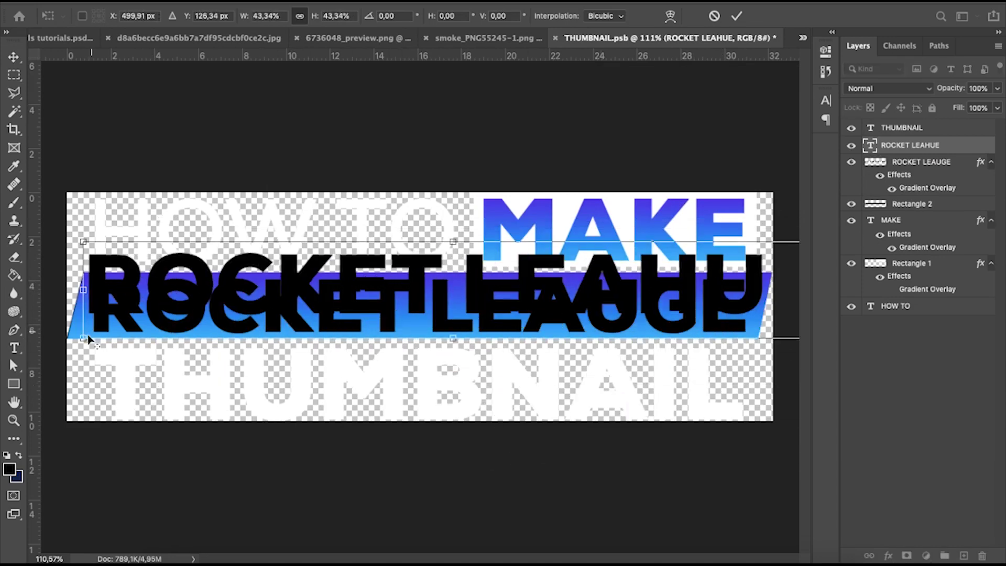
{"action": "left_click_drag", "start_coordinate": [83, 338], "coordinate": [164, 328]}
{"action": "key", "text": "Return"}
Step: Correct the spelling of the new text to ROCKET LEAGUE
{"action": "left_click_drag", "start_coordinate": [597, 288], "coordinate": [643, 288]}
{"action": "type", "text": "G"}
{"action": "left_click", "coordinate": [13, 57]}
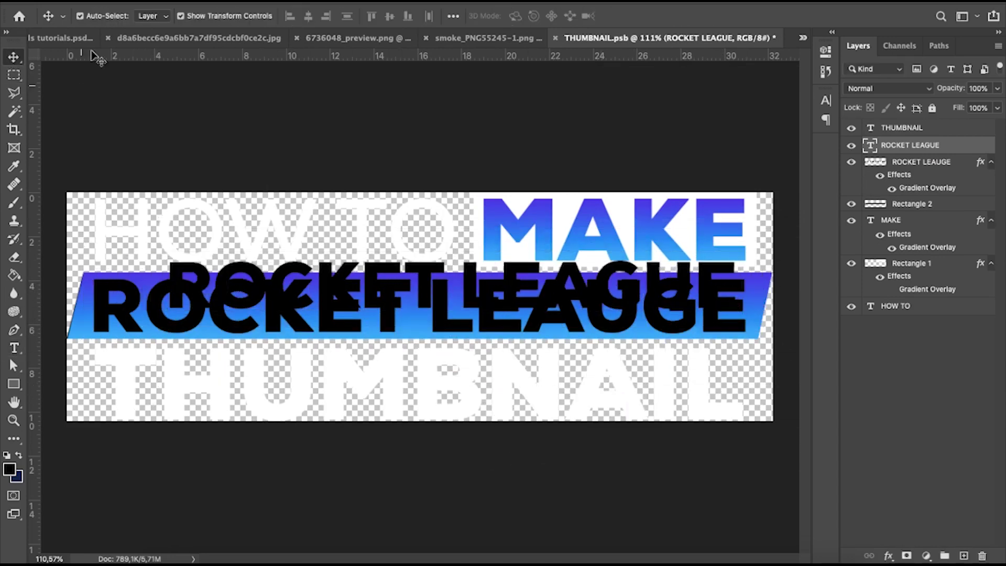
Step: Add a vertical and a horizontal guide across the banner and scale the ROCKET LEAGUE text to 114.58%, aligned over the old lettering
{"action": "left_click", "coordinate": [85, 90]}
{"action": "left_click", "coordinate": [84, 38]}
{"action": "left_click", "coordinate": [739, 37]}
{"action": "mouse_move", "coordinate": [652, 302]}
{"action": "left_mouse_down"}
{"action": "mouse_move", "coordinate": [607, 293]}
{"action": "mouse_move", "coordinate": [622, 323]}
{"action": "mouse_move", "coordinate": [682, 310]}
{"action": "mouse_move", "coordinate": [669, 309]}
{"action": "left_mouse_up"}
{"action": "left_click", "coordinate": [706, 334]}
{"action": "left_click_drag", "start_coordinate": [705, 341], "coordinate": [748, 353]}
{"action": "key", "text": "super+z"}
{"action": "left_click_drag", "start_coordinate": [708, 311], "coordinate": [713, 316]}
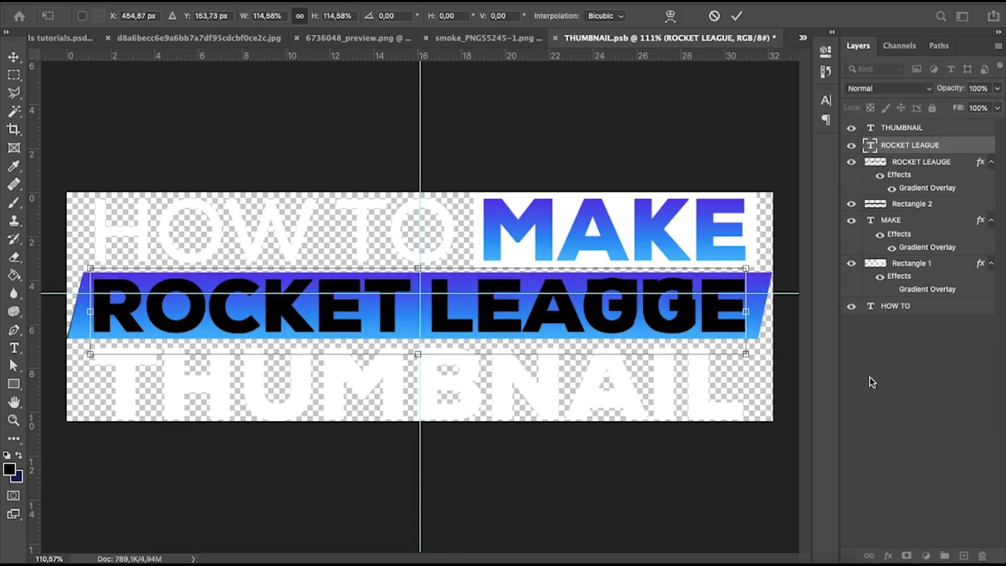
Step: Hide the misspelled ROCKET LEAUGE layer and copy its Gradient Overlay layer style onto Rectangle 2
{"action": "left_click", "coordinate": [851, 345]}
{"action": "left_click", "coordinate": [851, 162]}
{"action": "right_click", "coordinate": [916, 162]}
{"action": "left_click", "coordinate": [806, 415]}
{"action": "right_click", "coordinate": [927, 205]}
{"action": "left_click", "coordinate": [807, 410]}
{"action": "left_click", "coordinate": [900, 148]}
{"action": "left_click", "coordinate": [954, 375]}
Step: Save the THUMBNAIL smart object's contents, return to Thumbnails tutorials.psd and deselect the layer to check the updated title
{"action": "key", "text": "ctrl+s"}
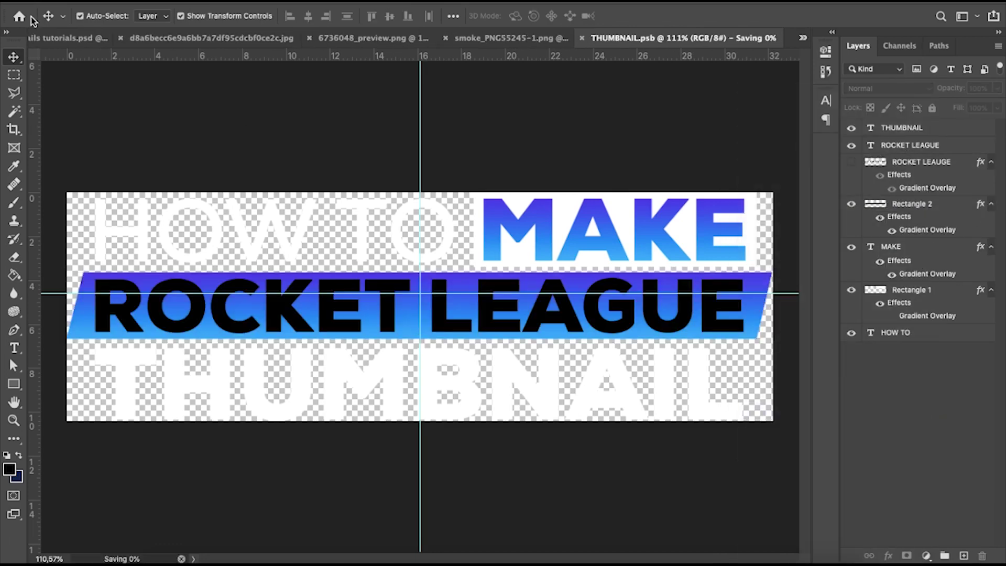
{"action": "left_click", "coordinate": [49, 42]}
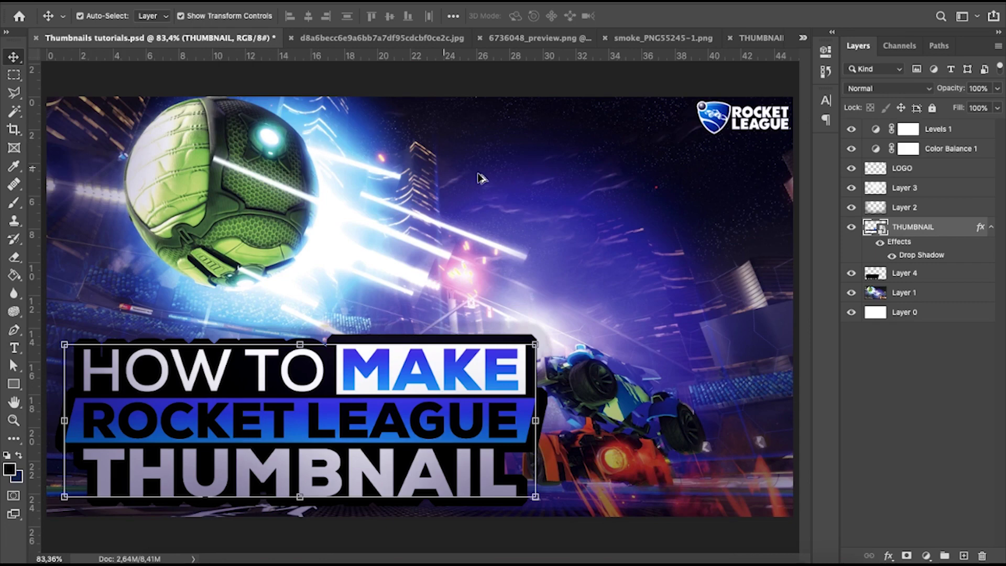
{"action": "scroll", "coordinate": [478, 177], "scroll_direction": "down", "scroll_amount": 1}
{"action": "left_click", "coordinate": [544, 102]}
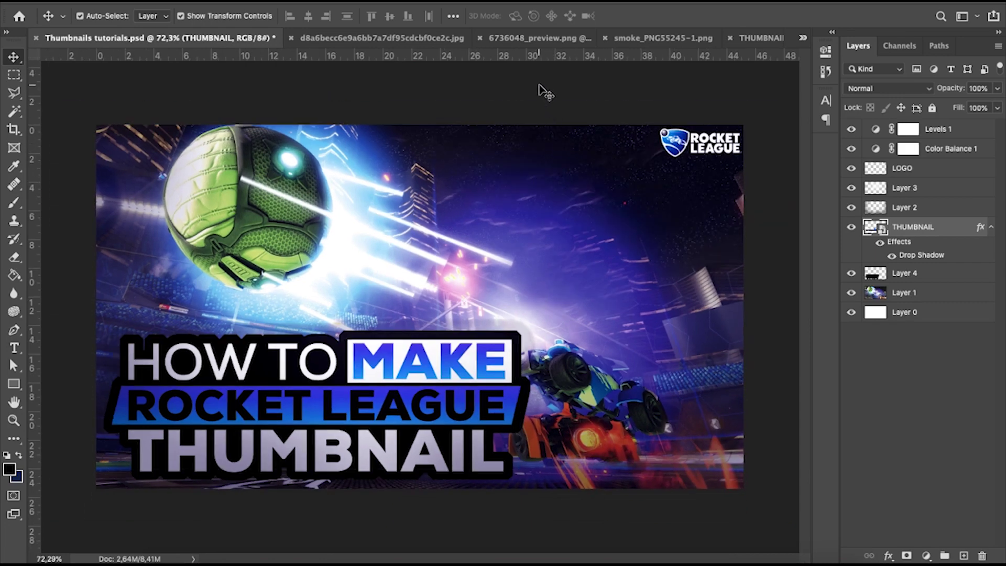
{"action": "scroll", "coordinate": [538, 142], "scroll_direction": "up", "scroll_amount": 1}
{"action": "scroll", "coordinate": [535, 145], "scroll_direction": "down", "scroll_amount": 1}
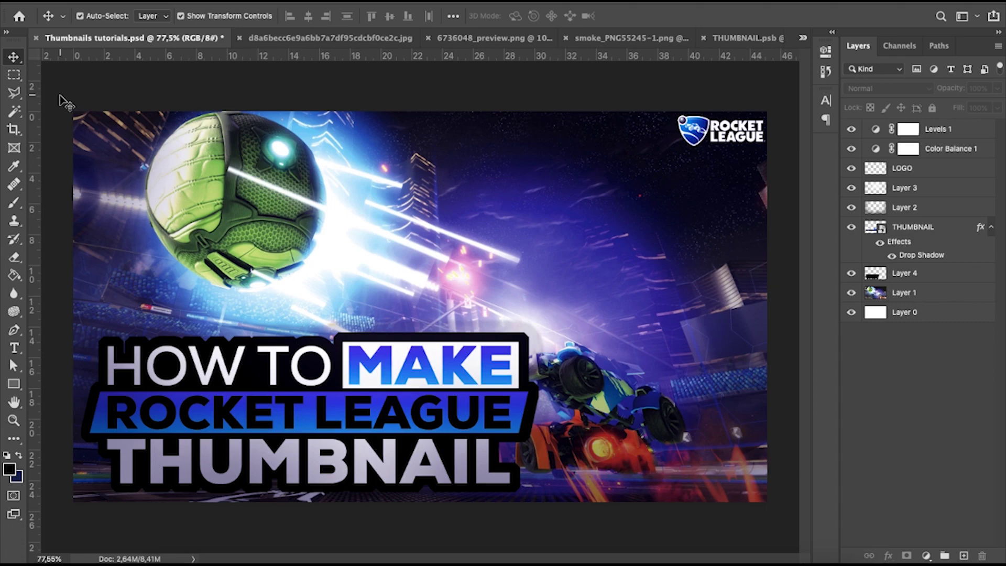
Step: Start exporting the finished thumbnail with Save for Web (Legacy)
{"action": "left_click", "coordinate": [99, 3]}
{"action": "mouse_move", "coordinate": [180, 178]}
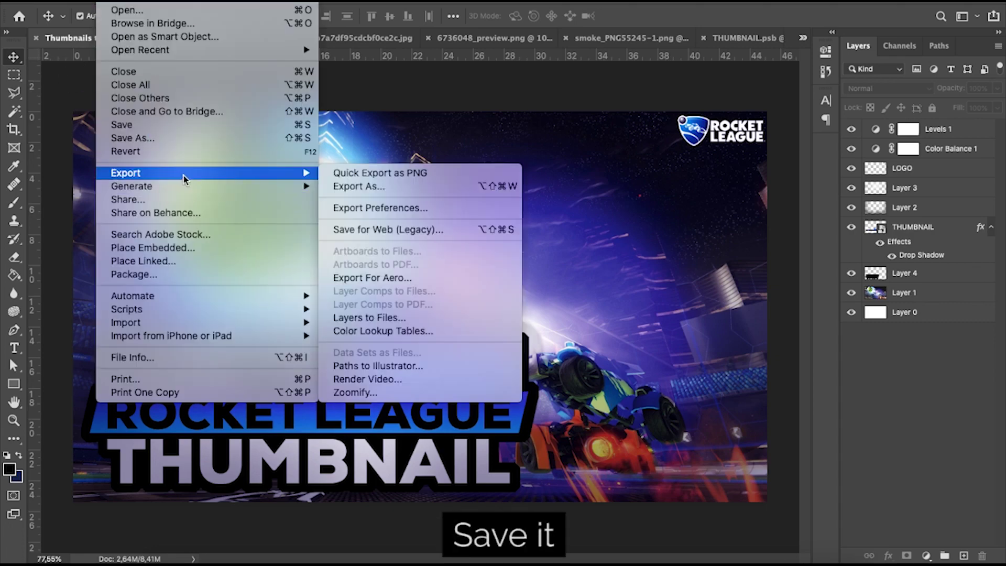
{"action": "left_click", "coordinate": [388, 228]}
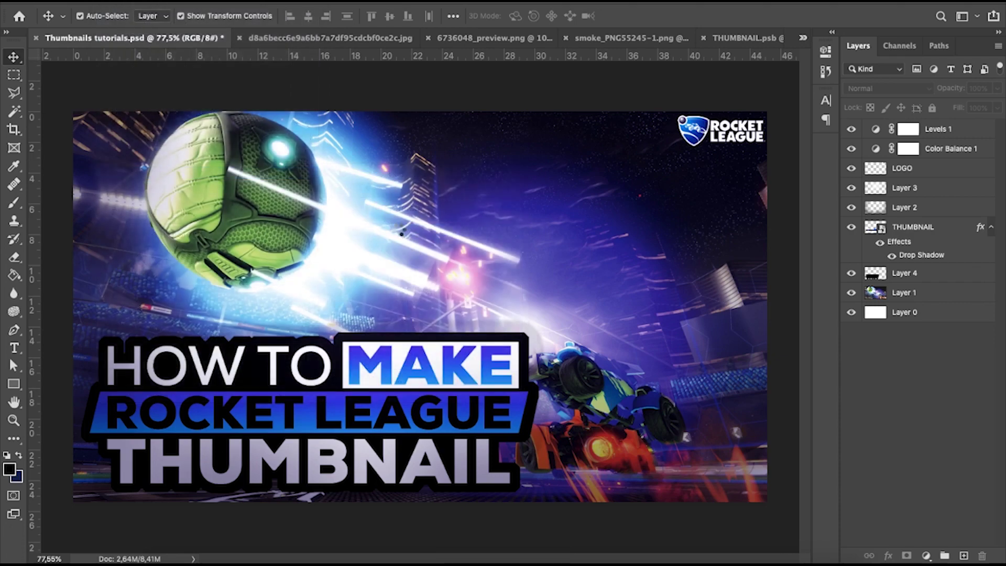